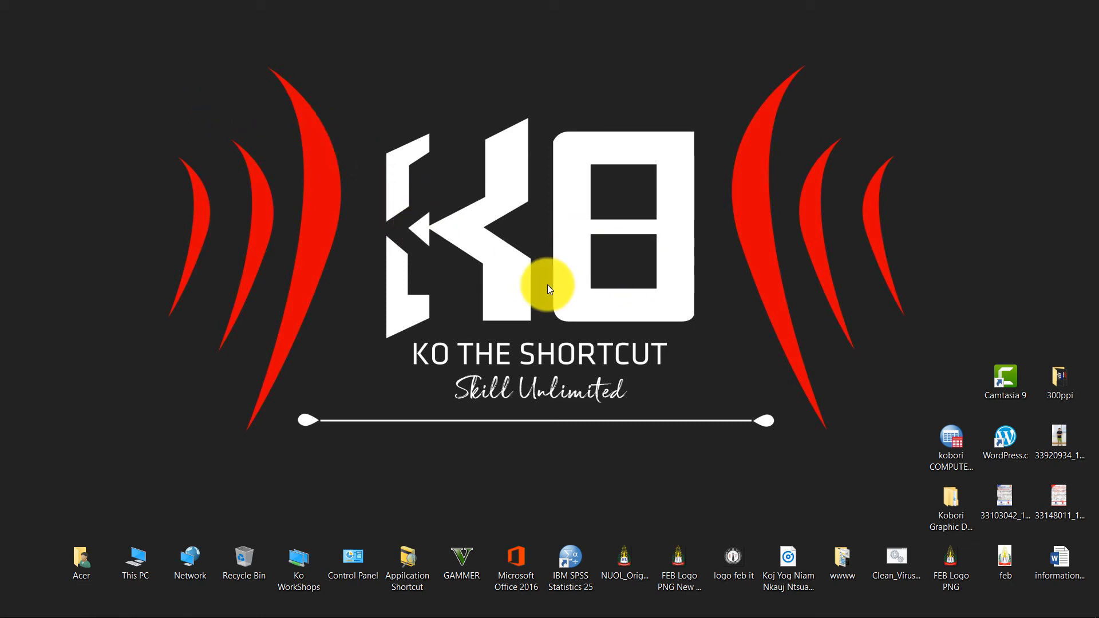
Refresh the desktop and switch to the IBM SPSS Statistics Data Editor with an empty dataset.
mouse_move(618, 613)
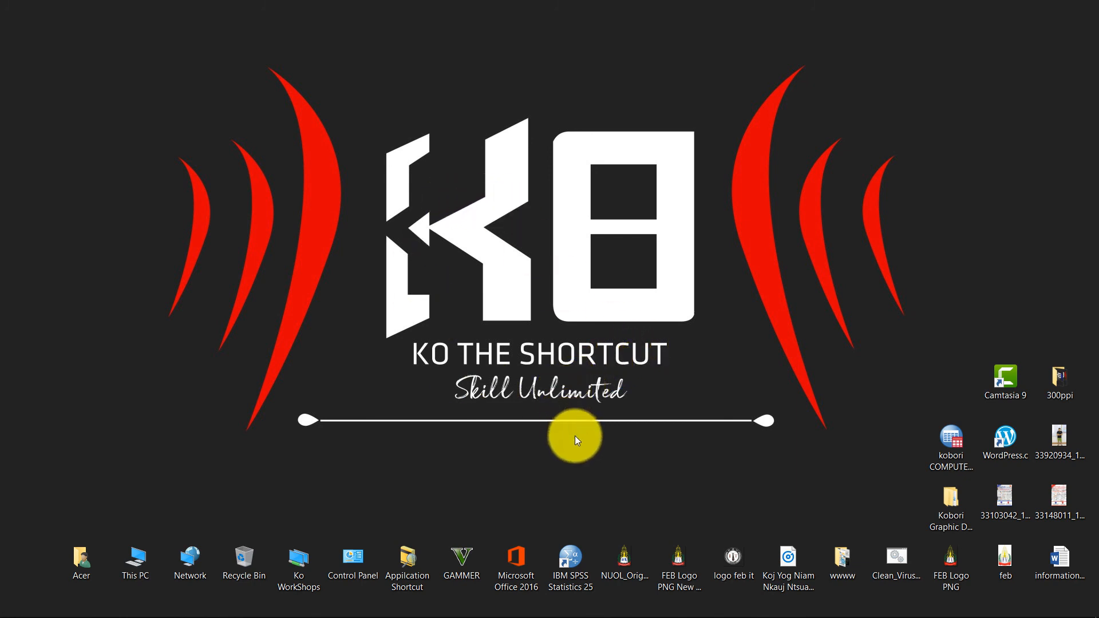
double_click(569, 569)
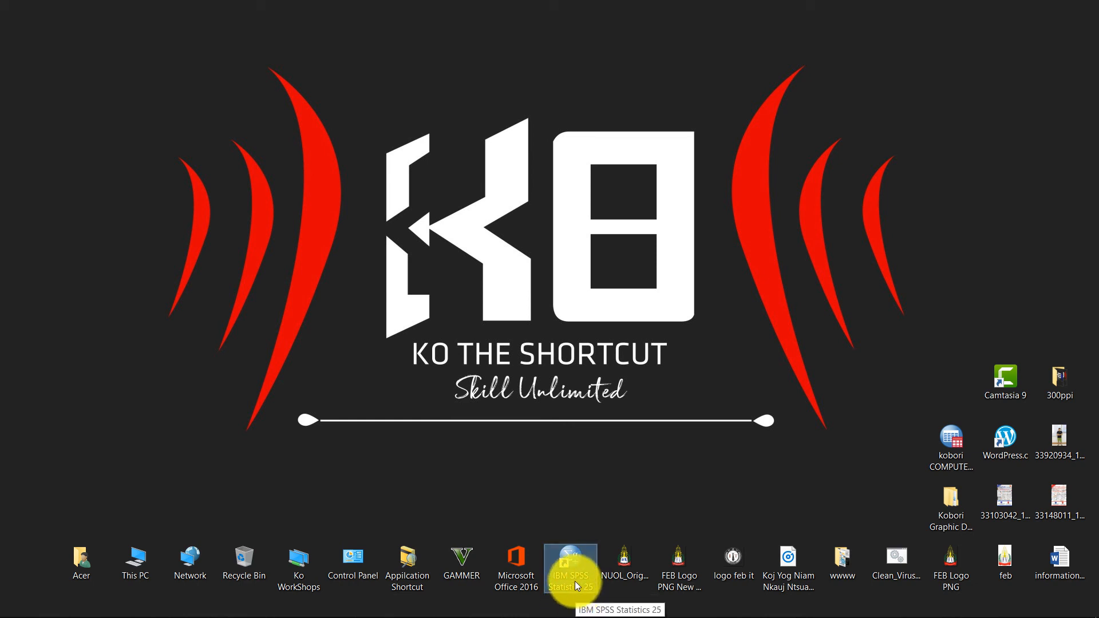
left_click(582, 450)
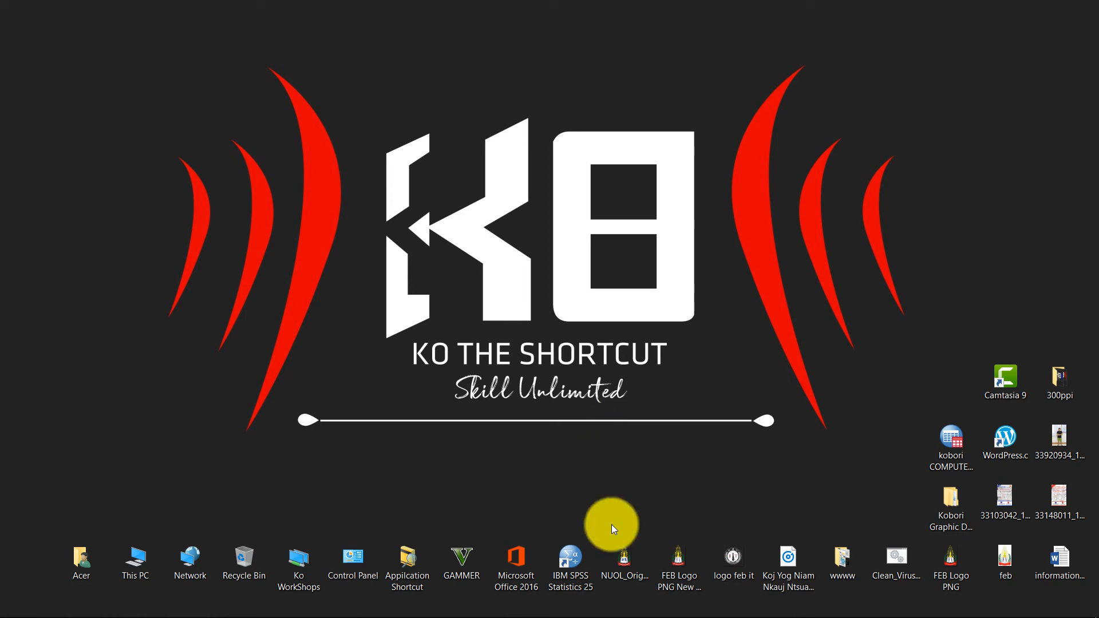
right_click(535, 229)
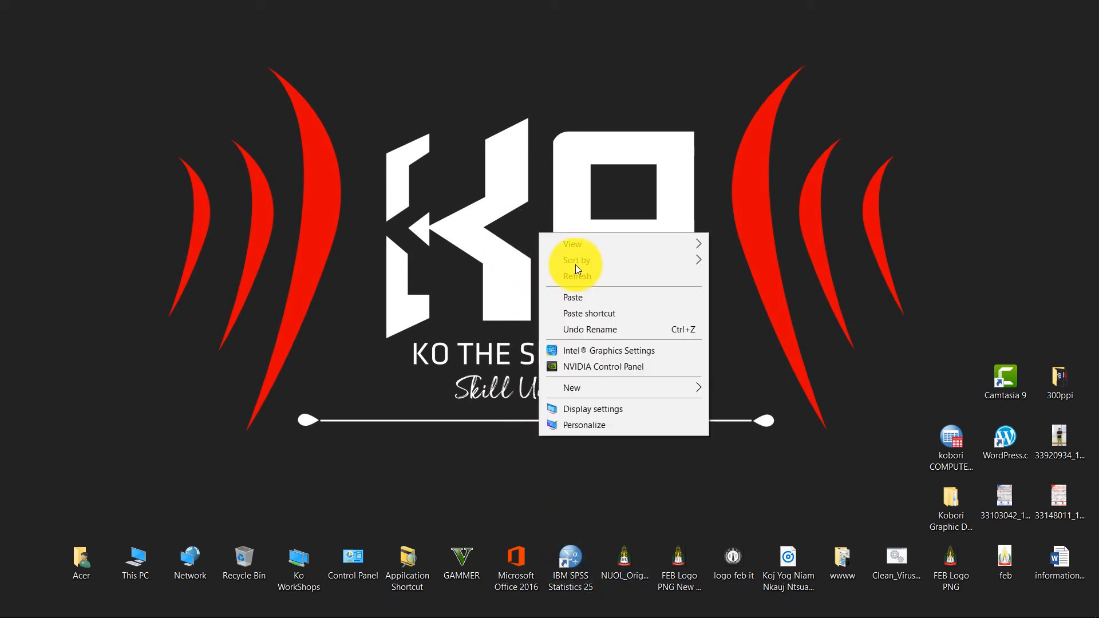
left_click(579, 272)
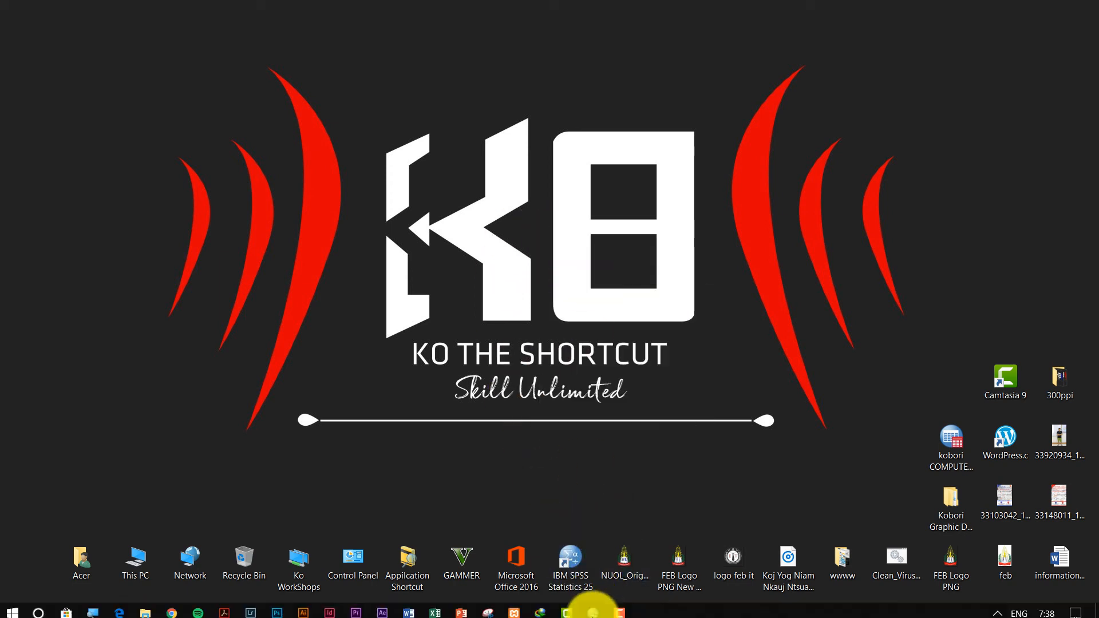
left_click(592, 606)
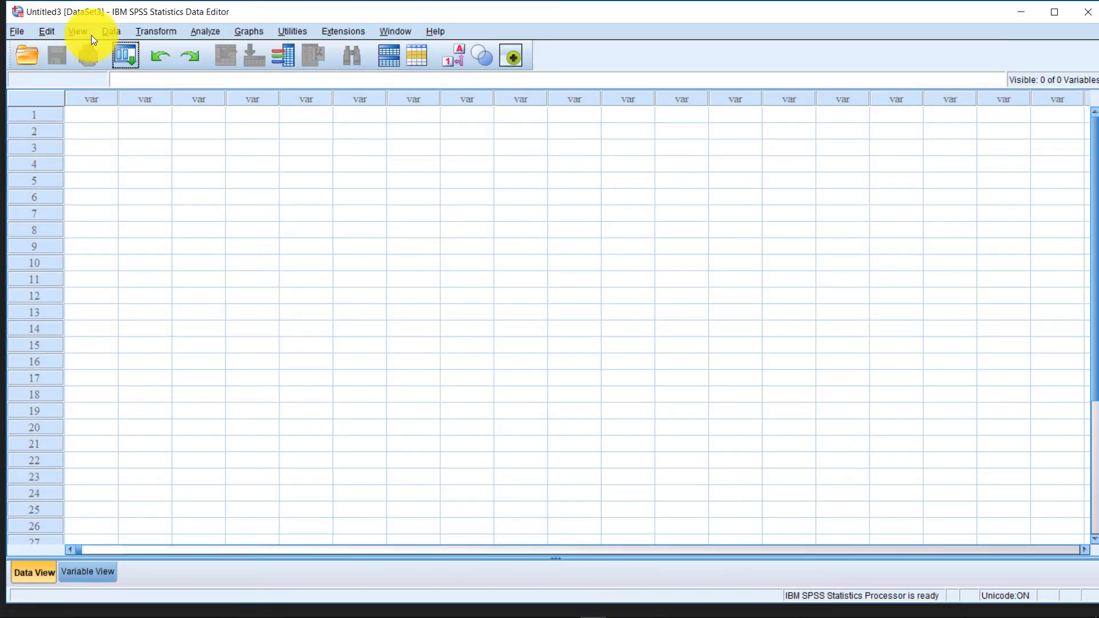
Compare the empty dataset's Data View and Variable View.
left_click(85, 574)
left_click(34, 572)
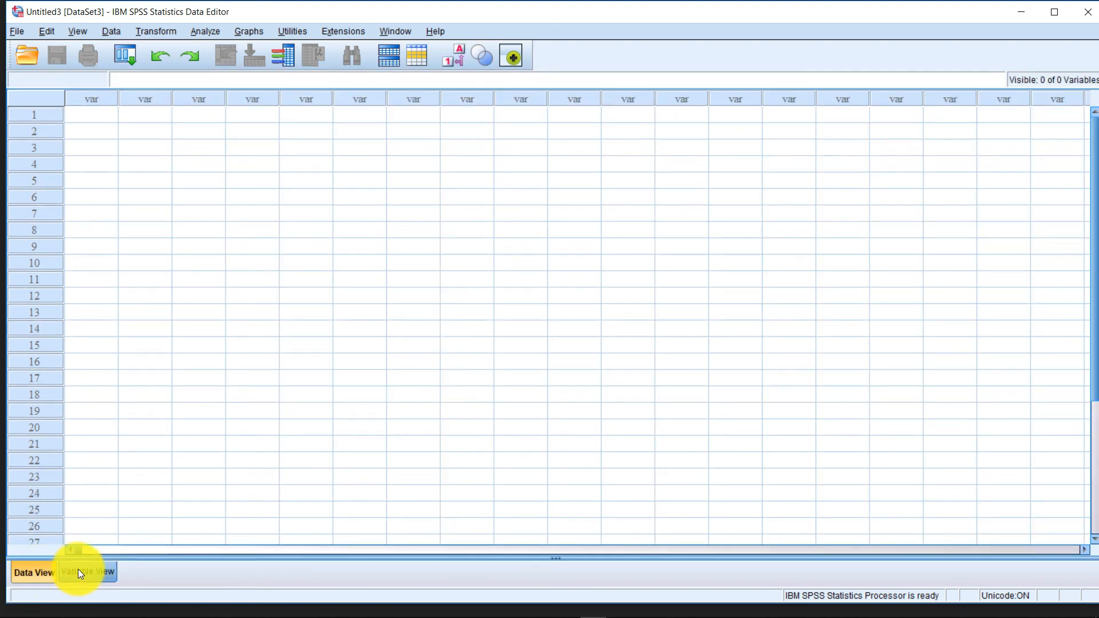
left_click(92, 570)
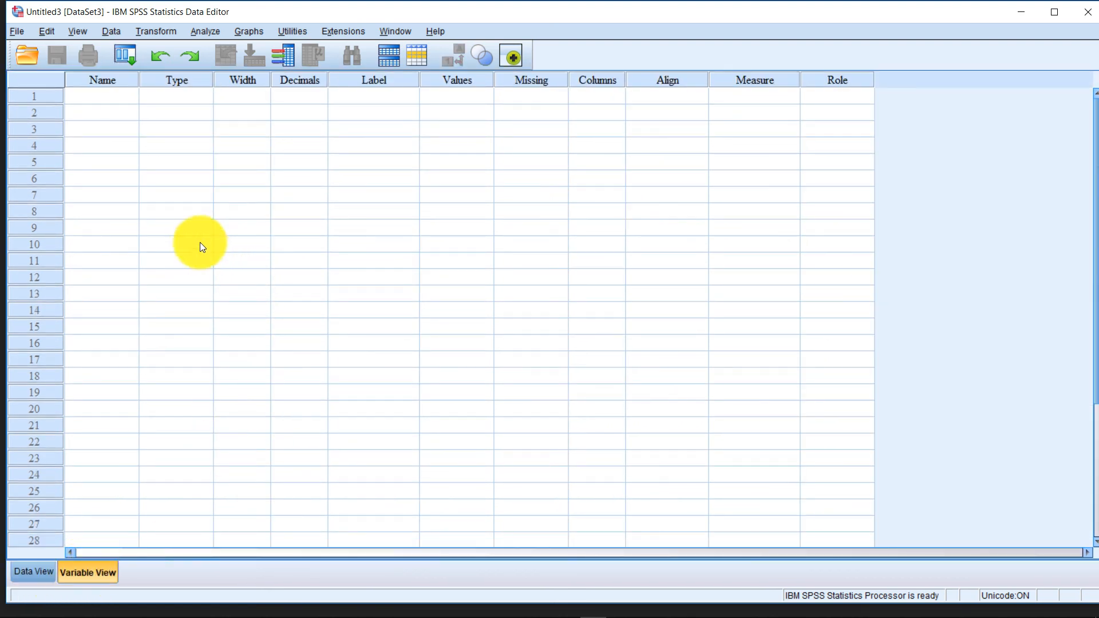
left_click(31, 572)
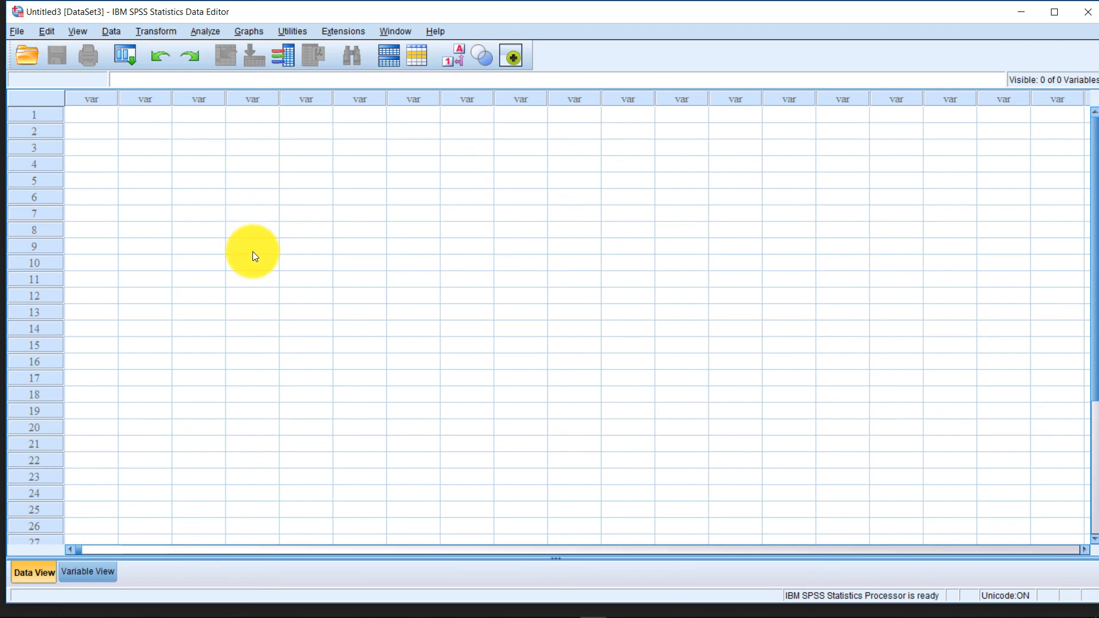
Define the first variable in Variable View with the name Sex.
left_click(81, 572)
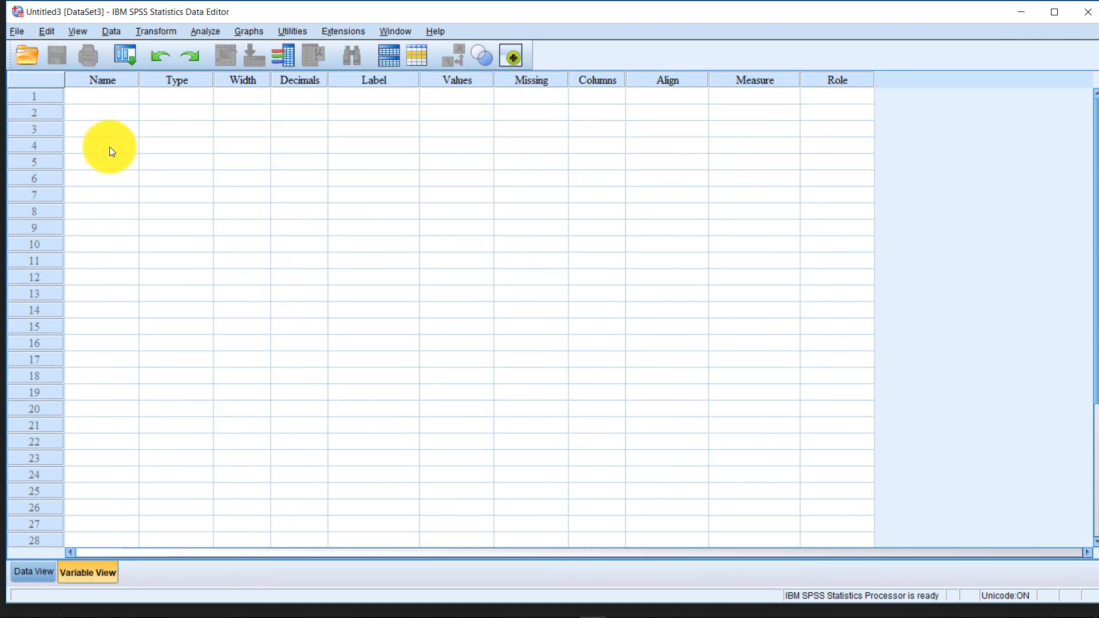
left_click(112, 103)
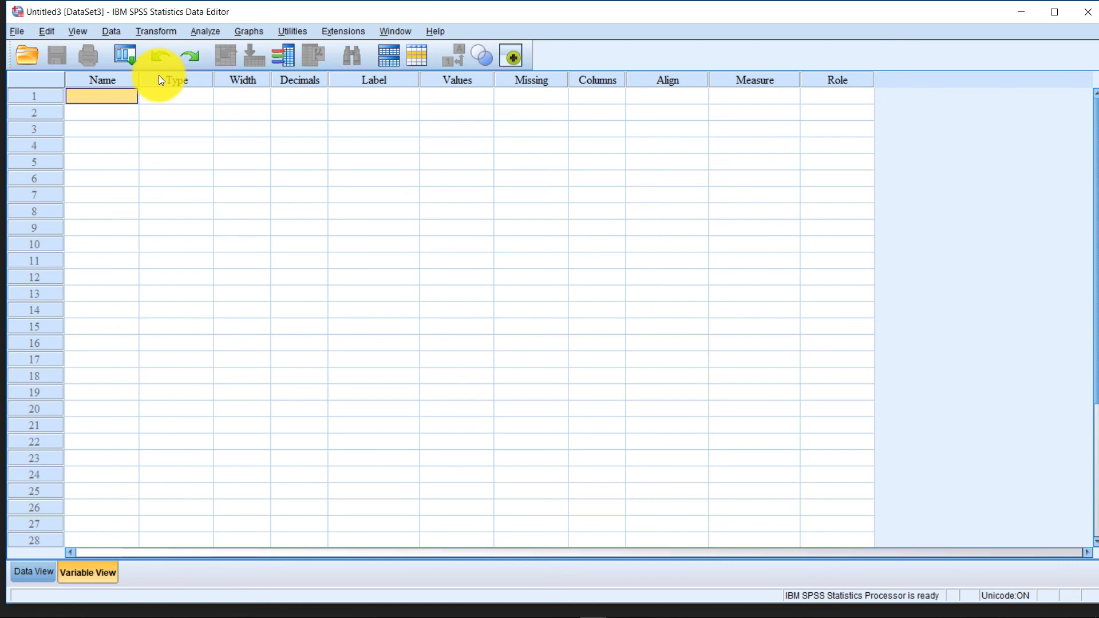
left_click(118, 106)
left_click(118, 95)
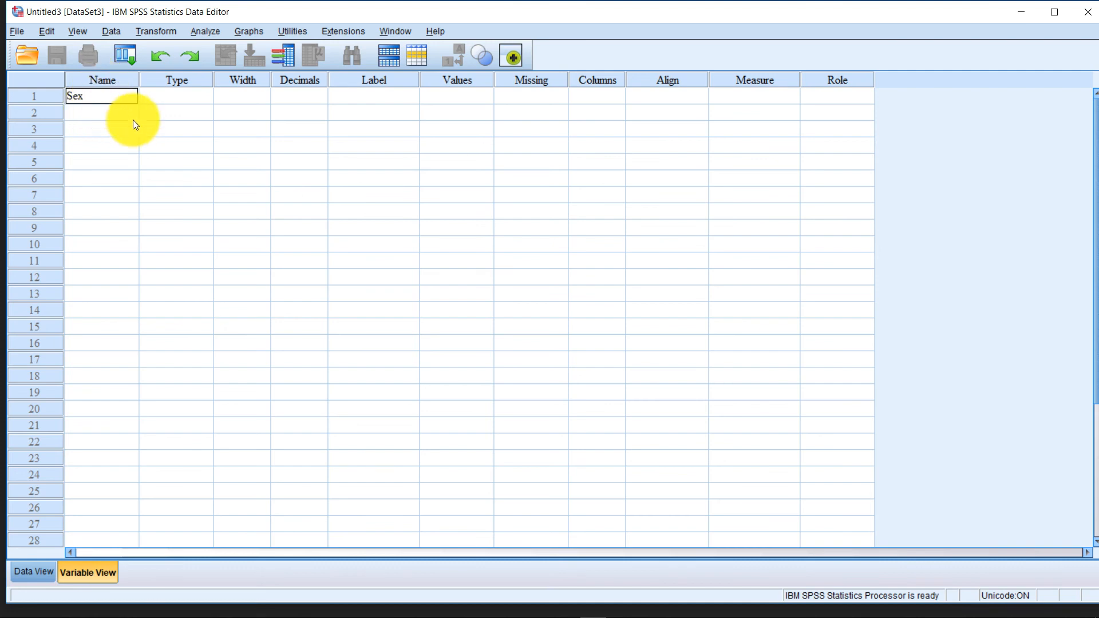
left_click(129, 96)
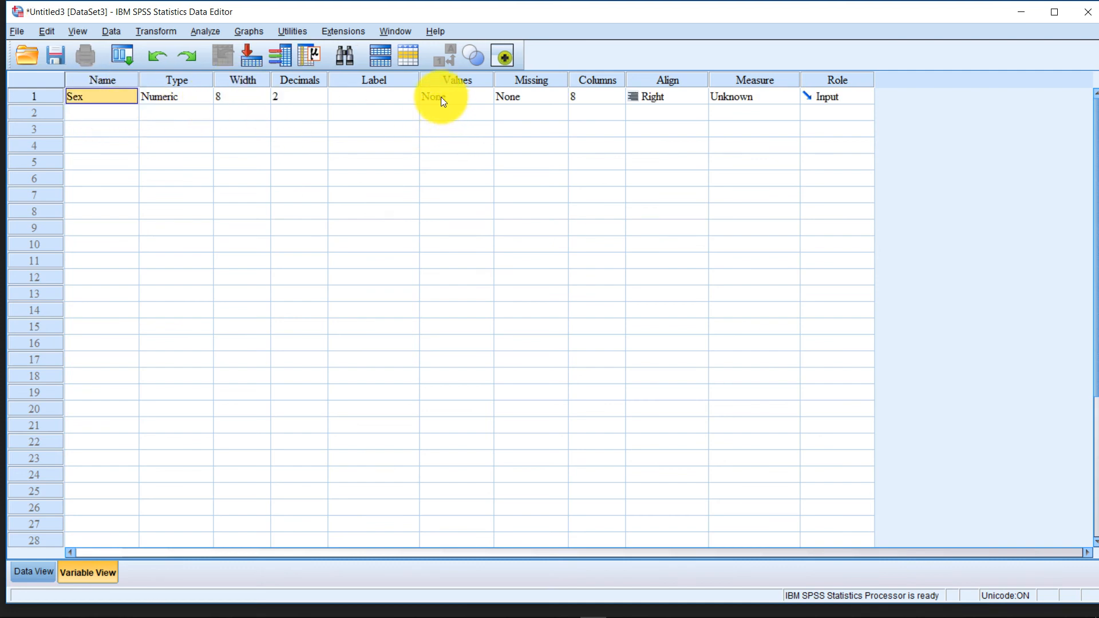
double_click(490, 97)
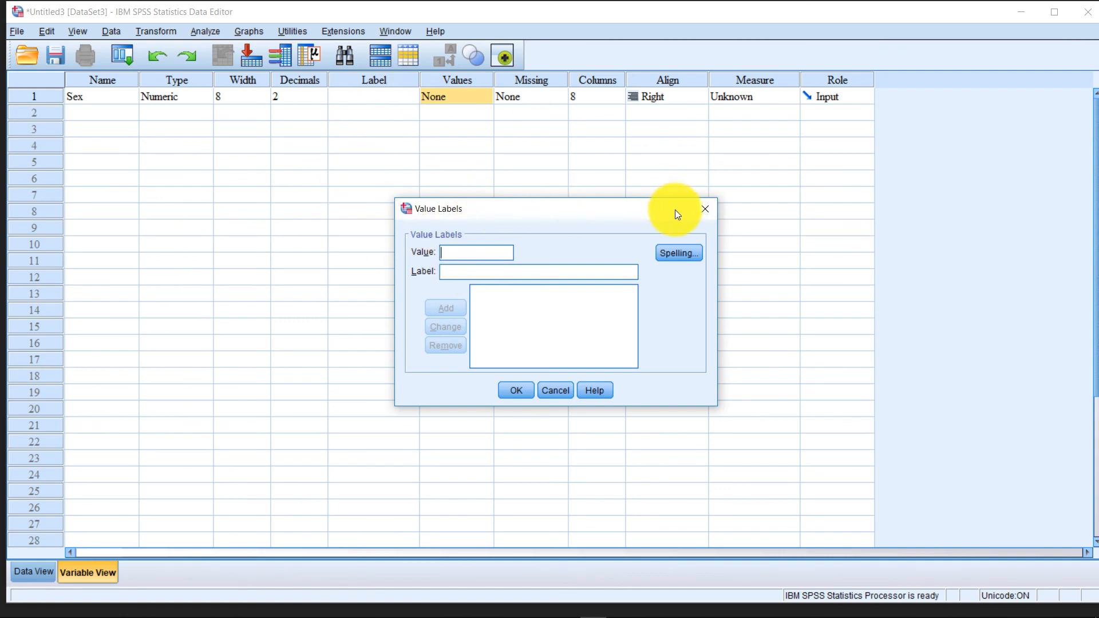
left_click(705, 209)
left_click(97, 96)
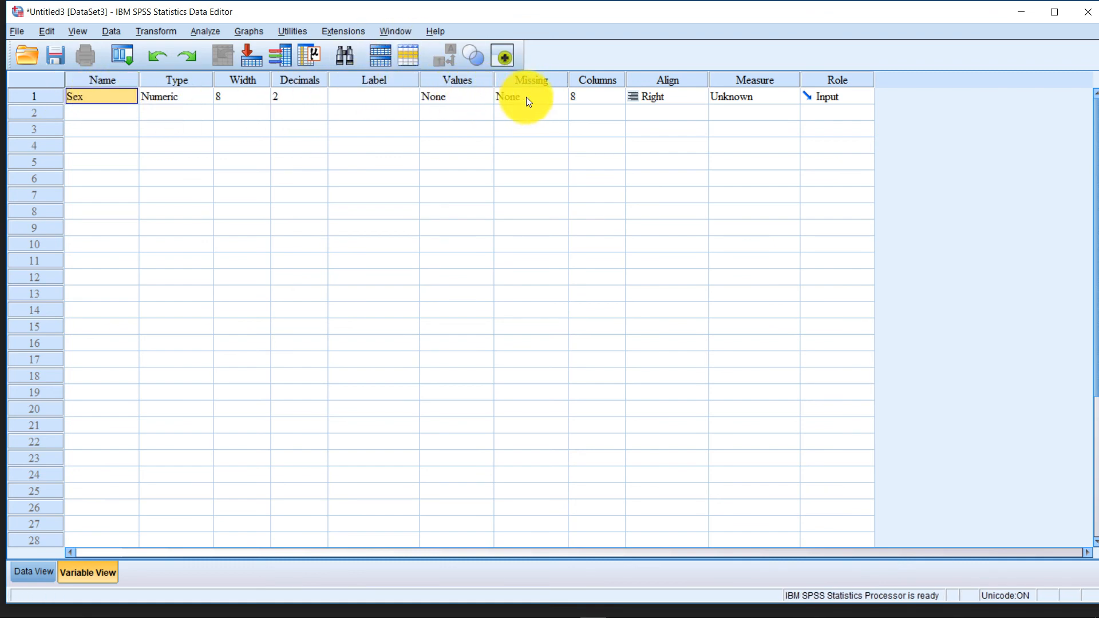
left_click(449, 77)
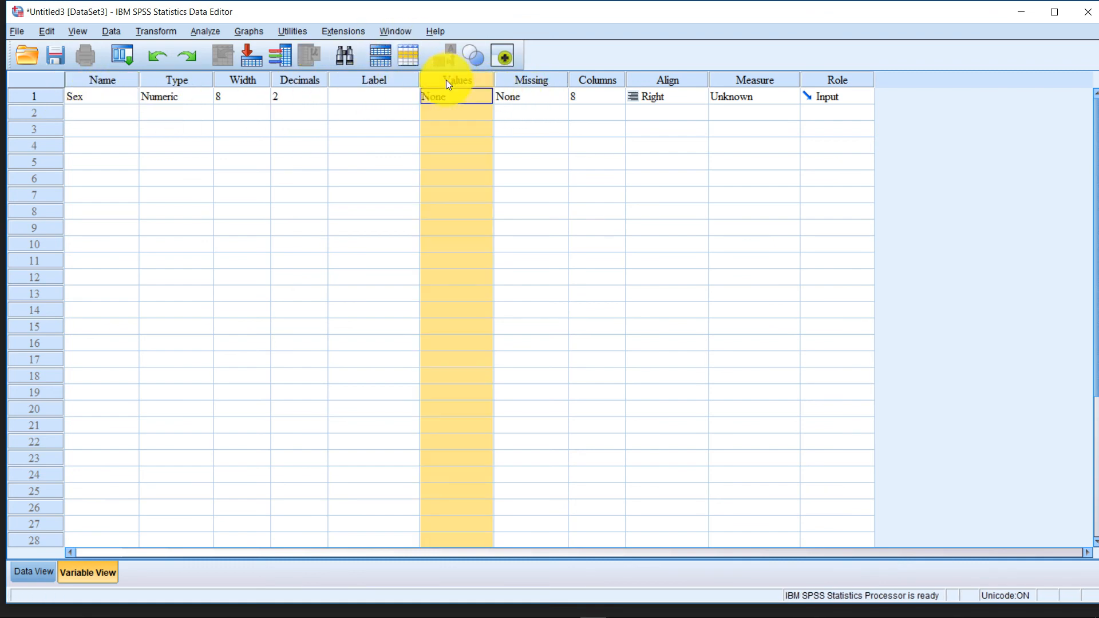
Add a value label to the Sex variable that assigns value 1 to "Female".
left_click(476, 96)
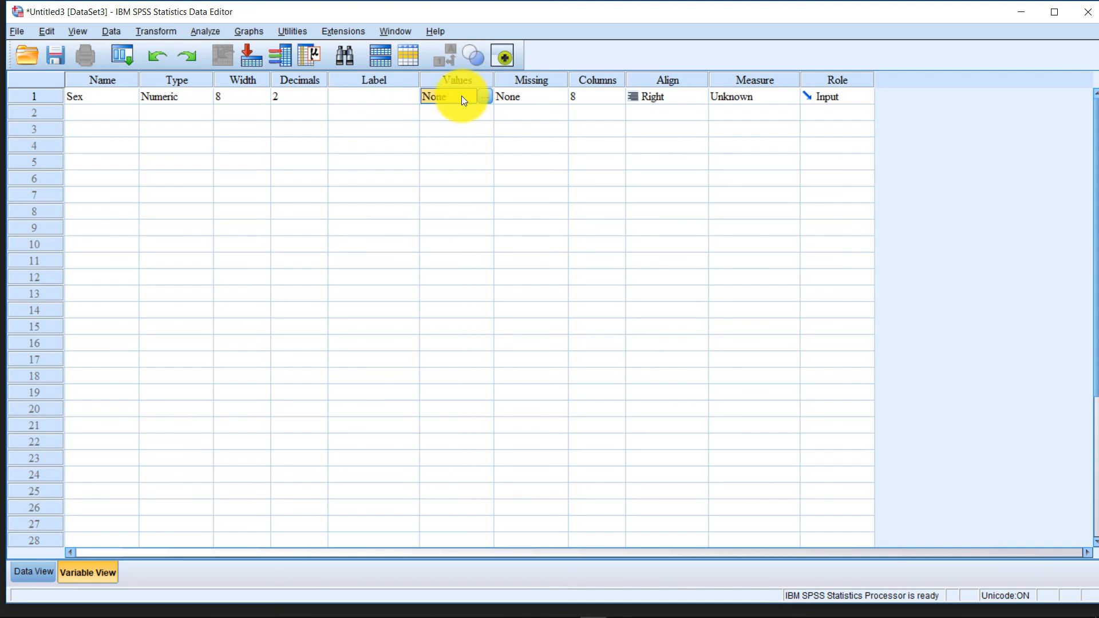
left_click(486, 97)
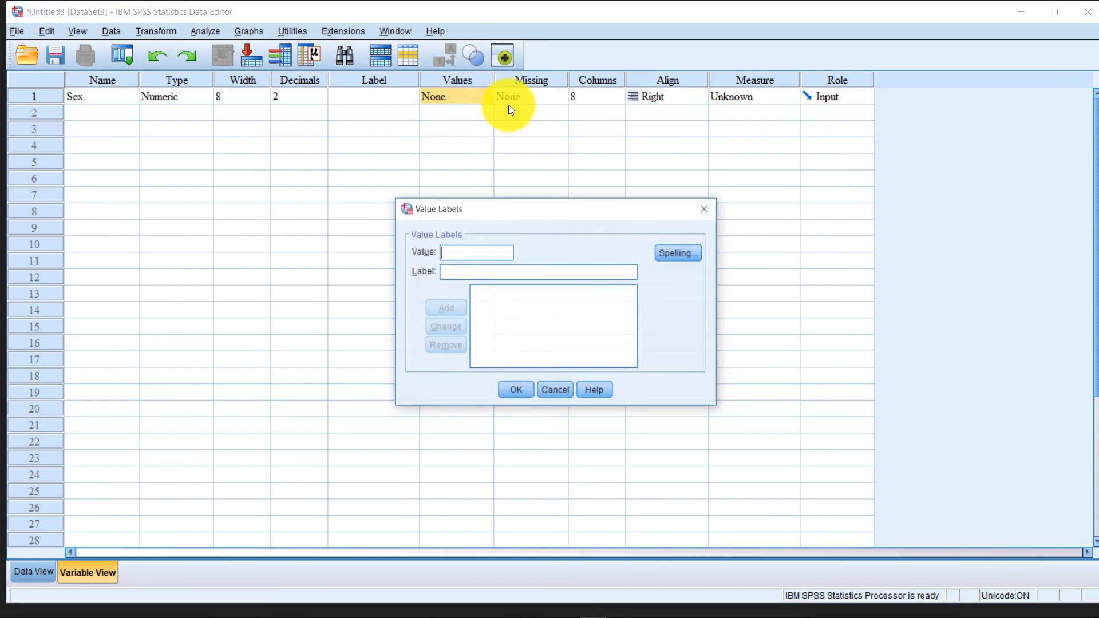
left_click_drag(569, 211, 572, 160)
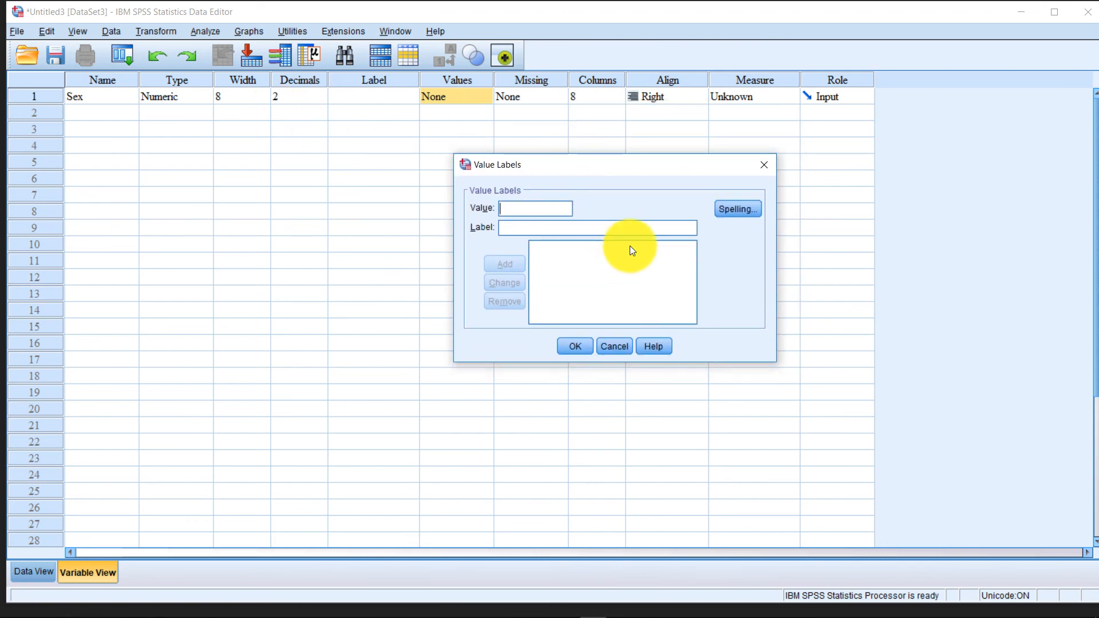
left_click(522, 212)
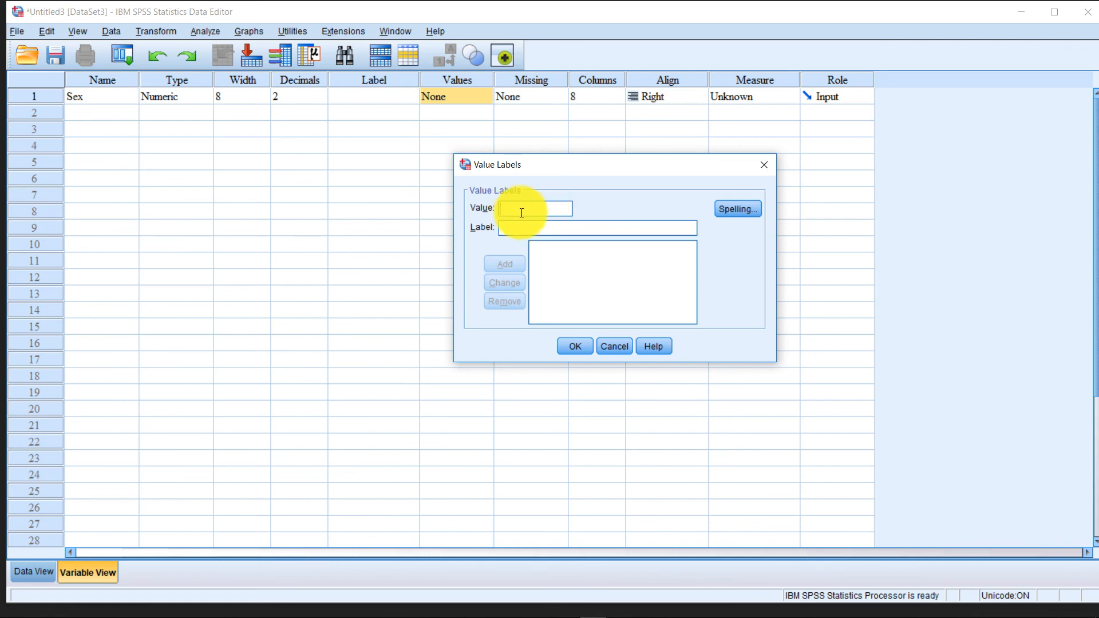
type("1")
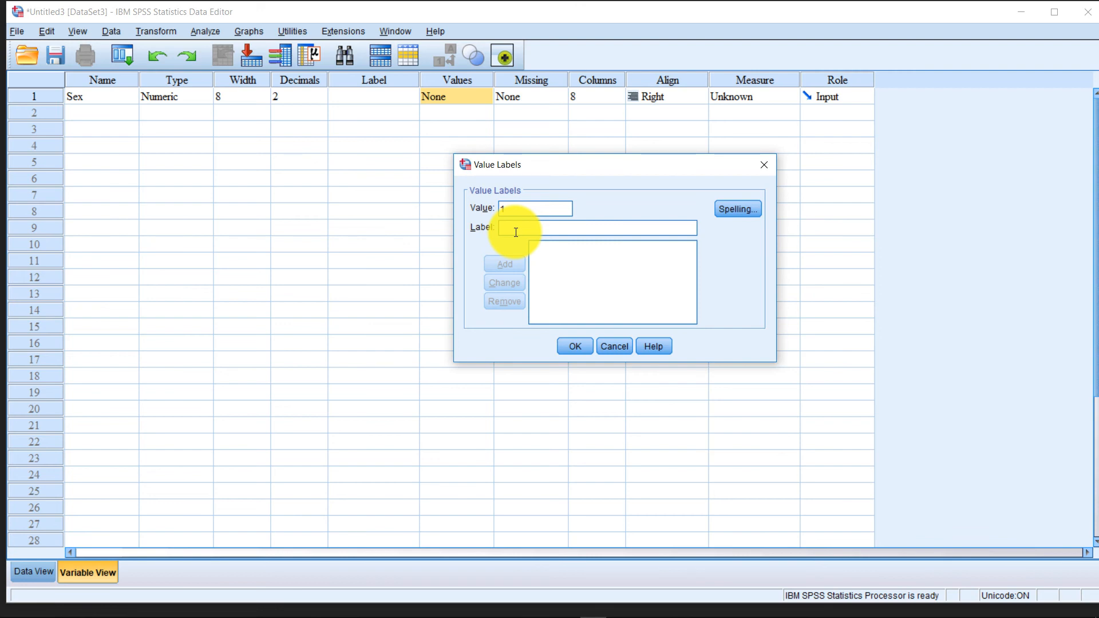
left_click(516, 232)
type("F")
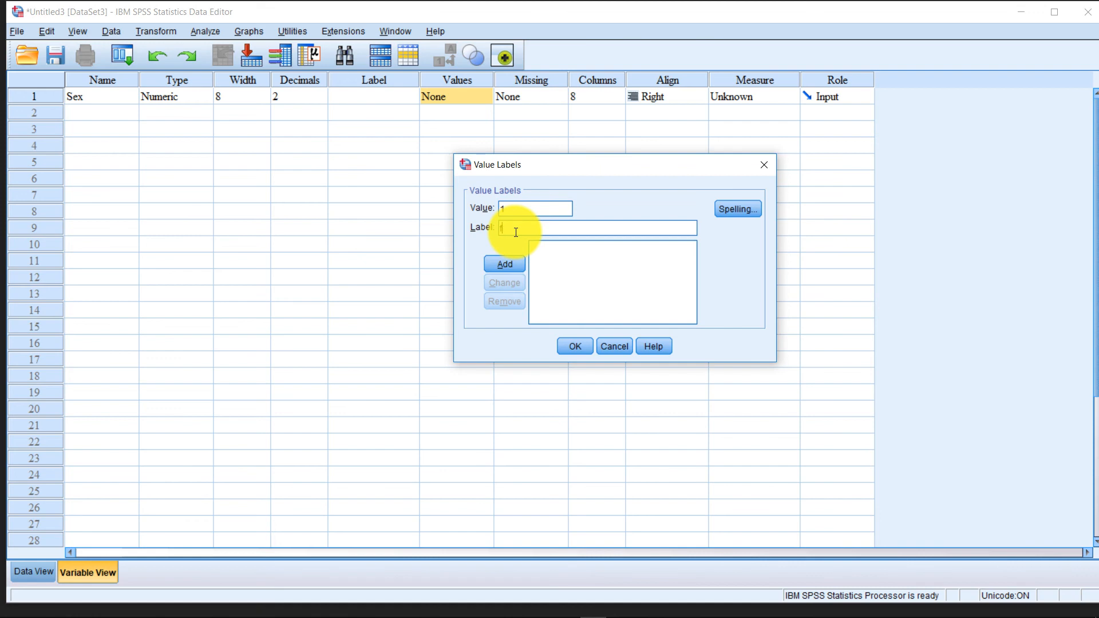
key("BackSpace")
type("Female")
key("BackSpace")
key("BackSpace")
type("e")
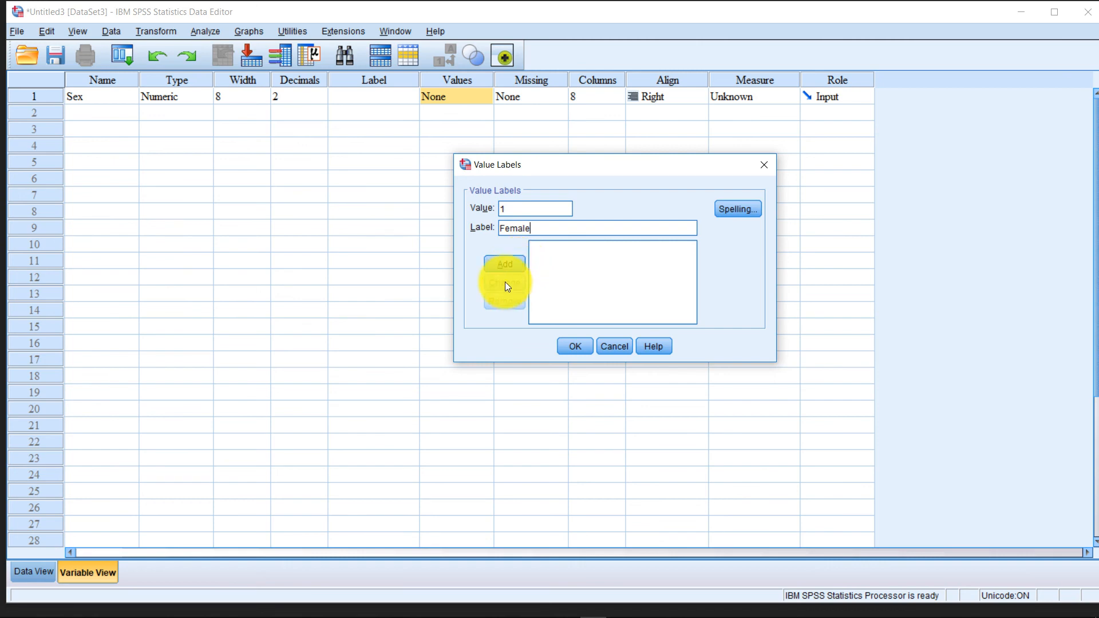
left_click(522, 209)
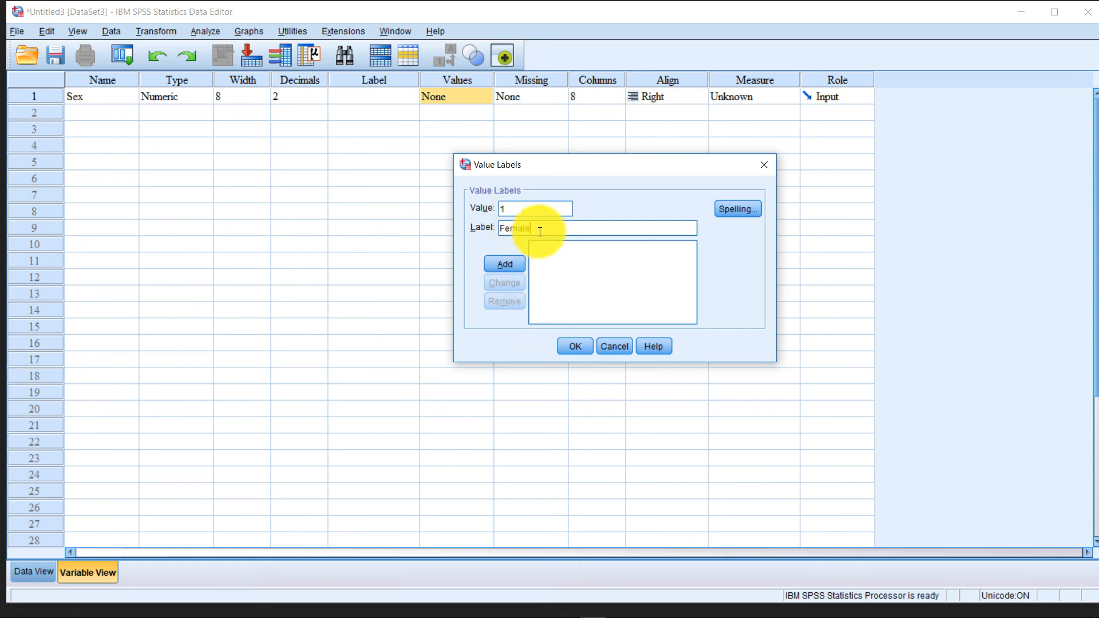
left_click(505, 264)
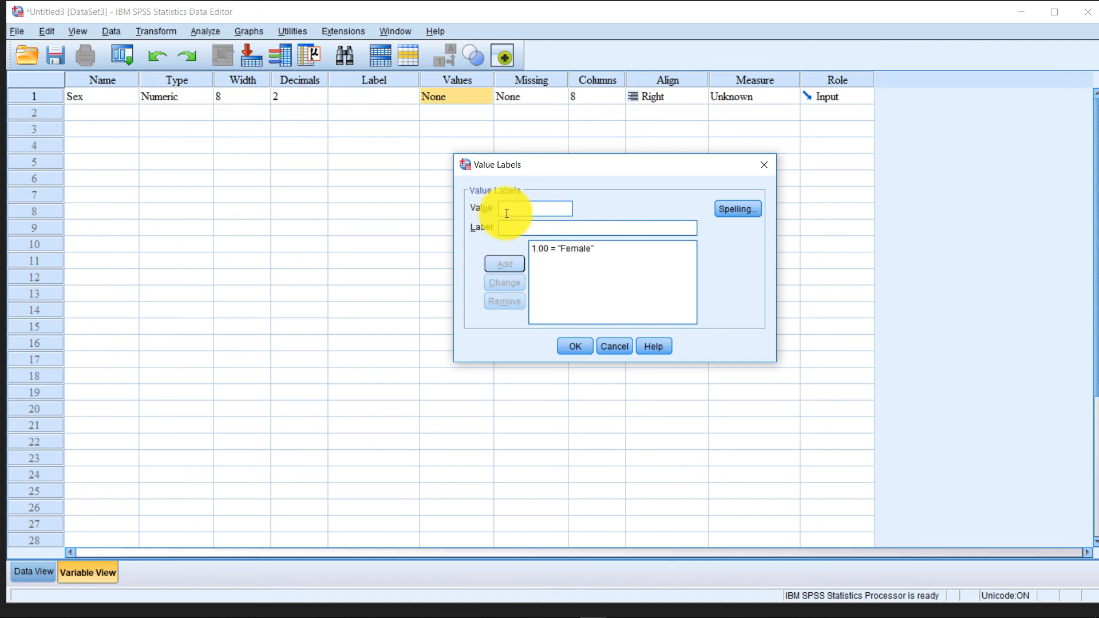
Add the label "Malse" for value 2 of the Sex variable and accept the value labels.
left_click(509, 228)
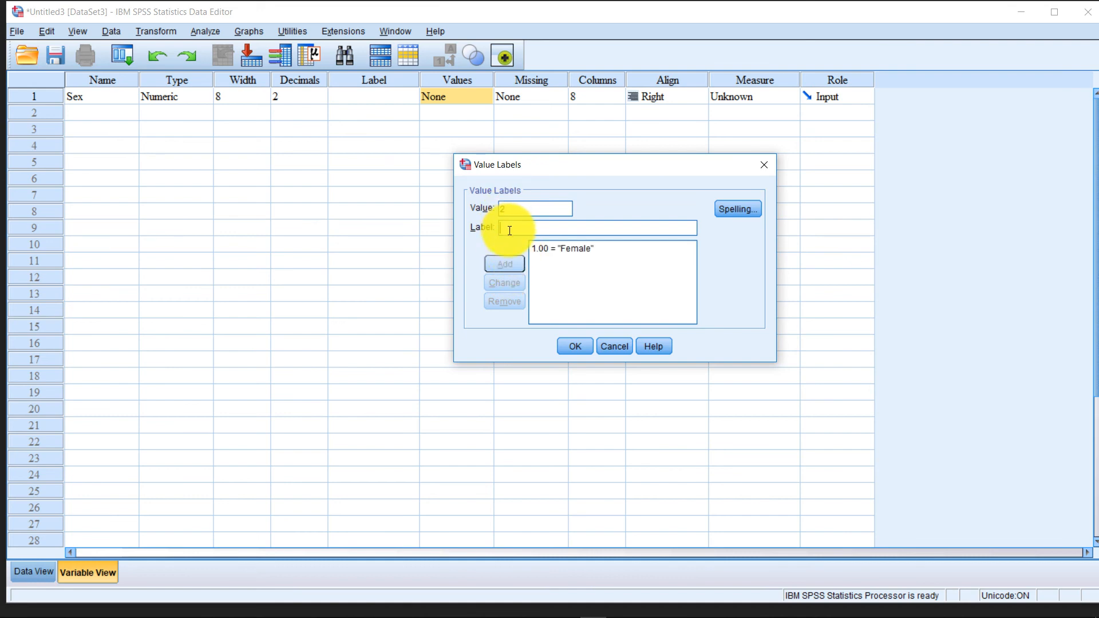
type("Malse")
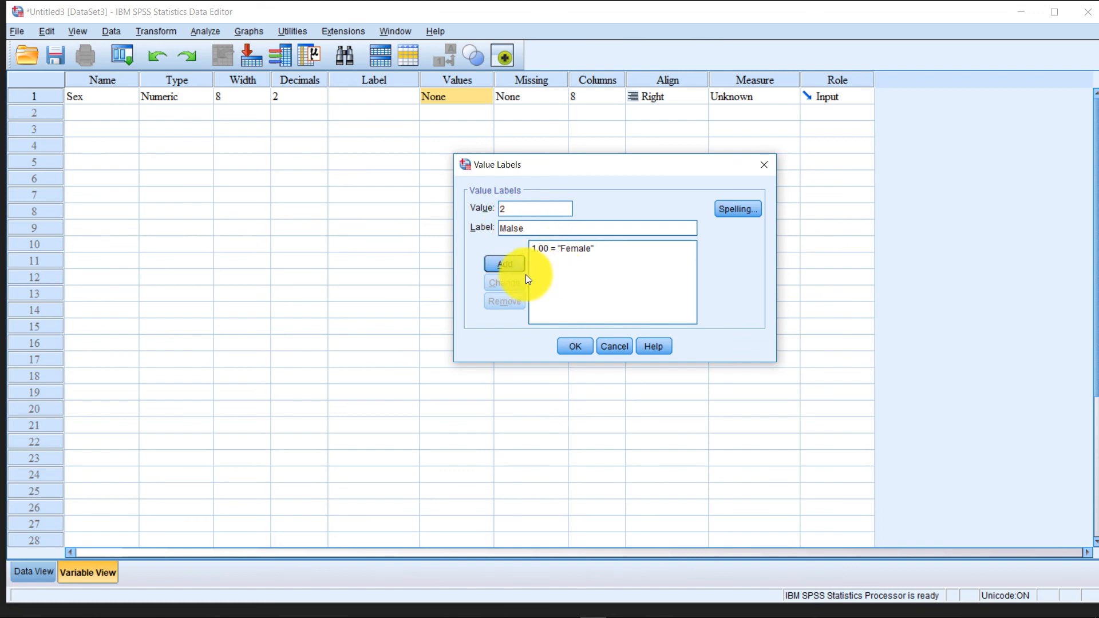
left_click(513, 266)
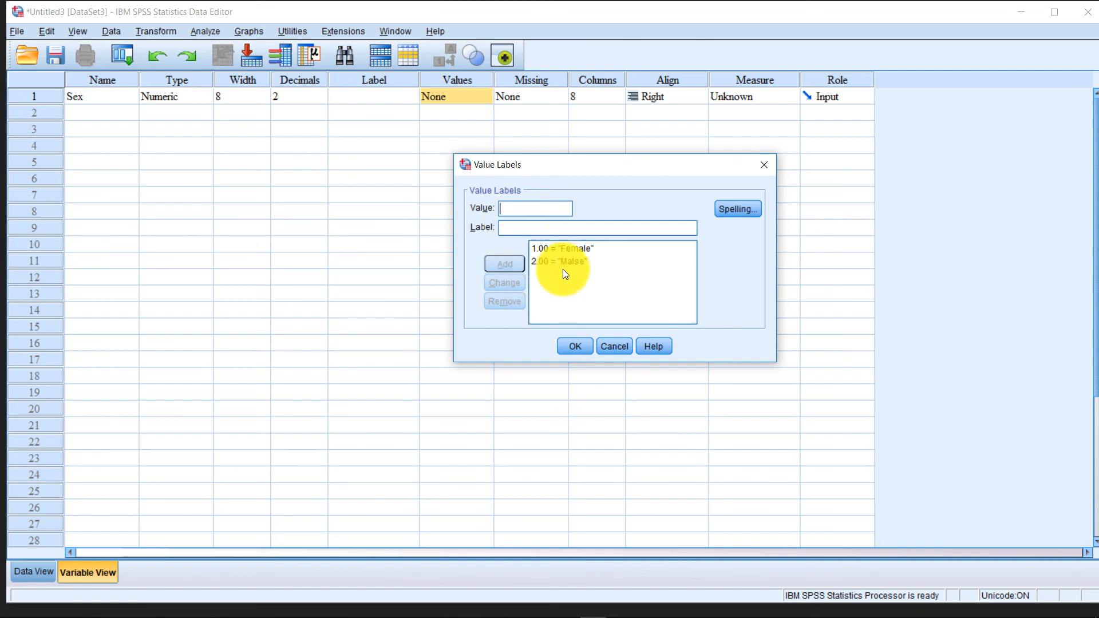
left_click(578, 348)
Define a second variable named age below Sex.
left_click(99, 118)
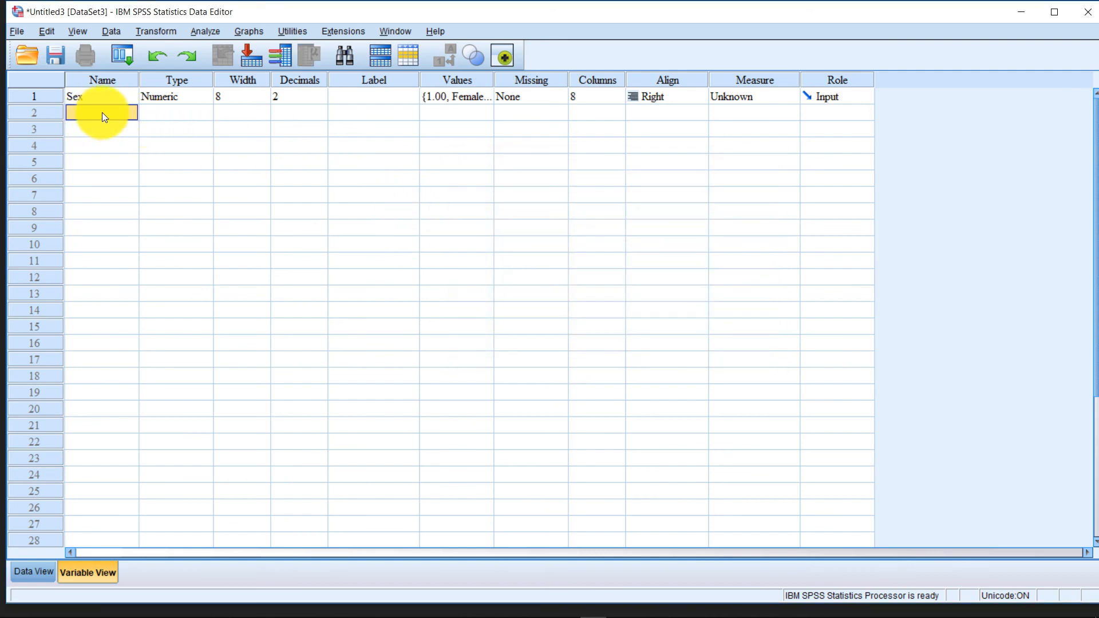
left_click(101, 115)
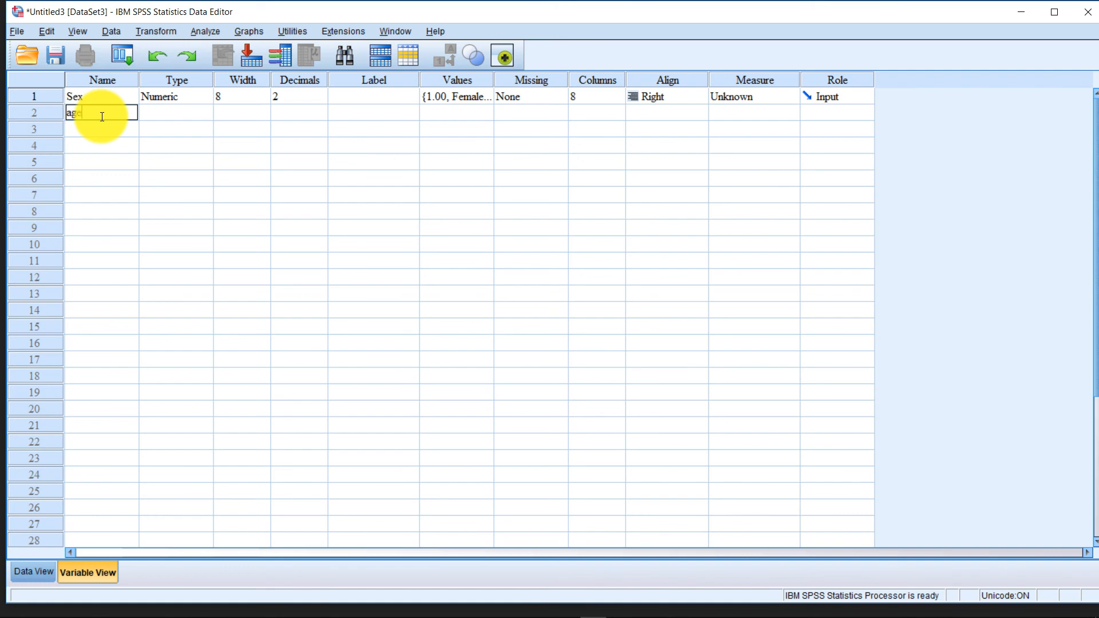
type("age")
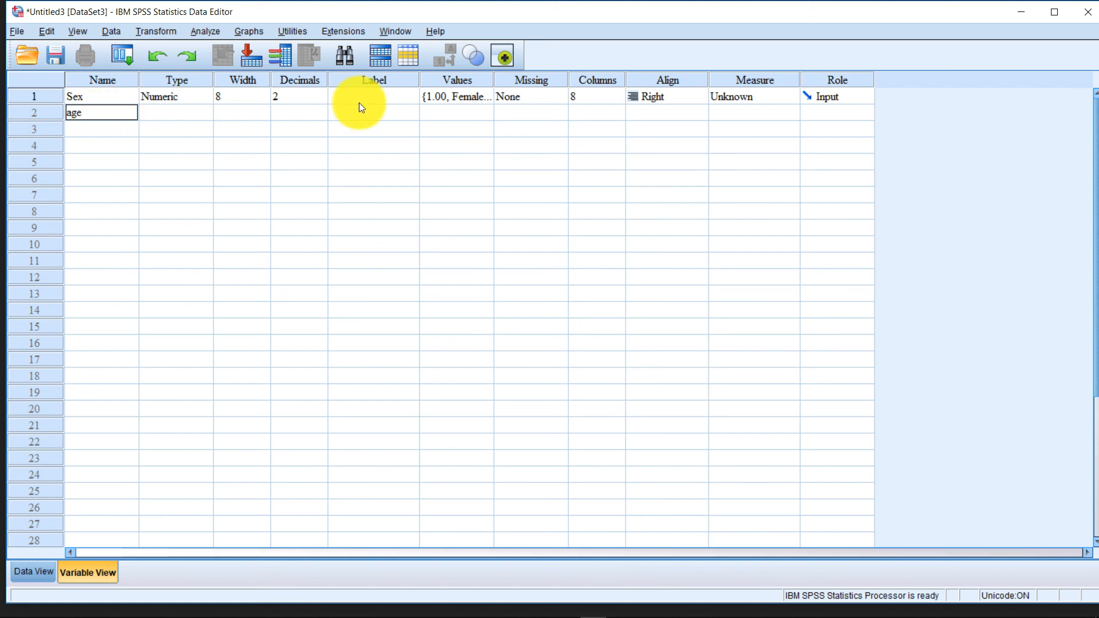
left_click(444, 114)
left_click(484, 113)
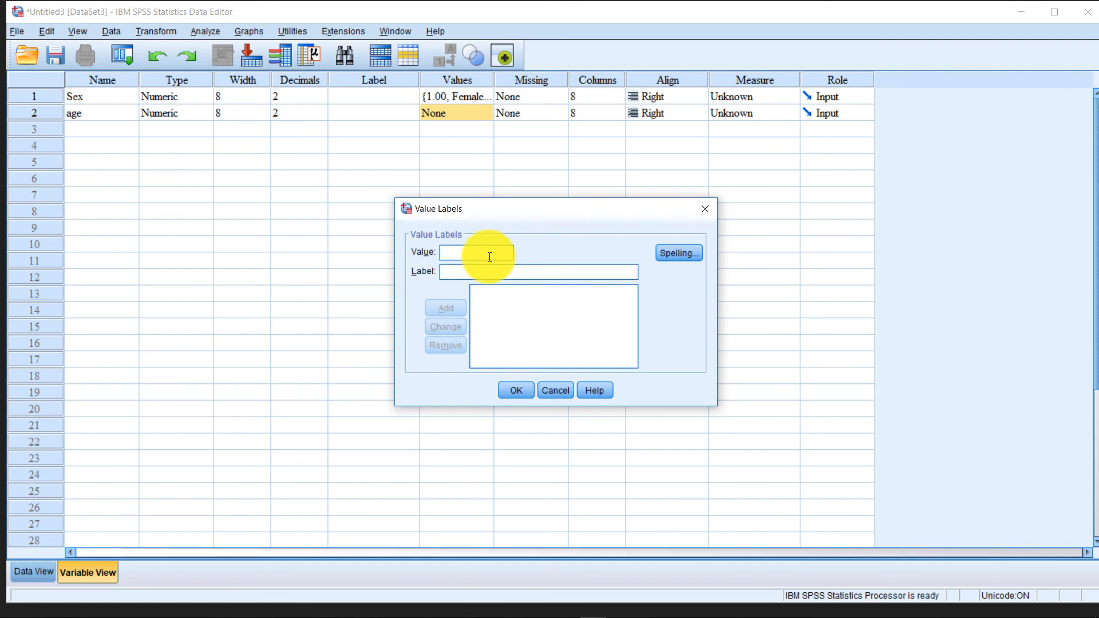
left_click(557, 393)
Browse the files and open the questionnaire document "ແບບສອບຖາມ final edit" in Word.
mouse_move(221, 610)
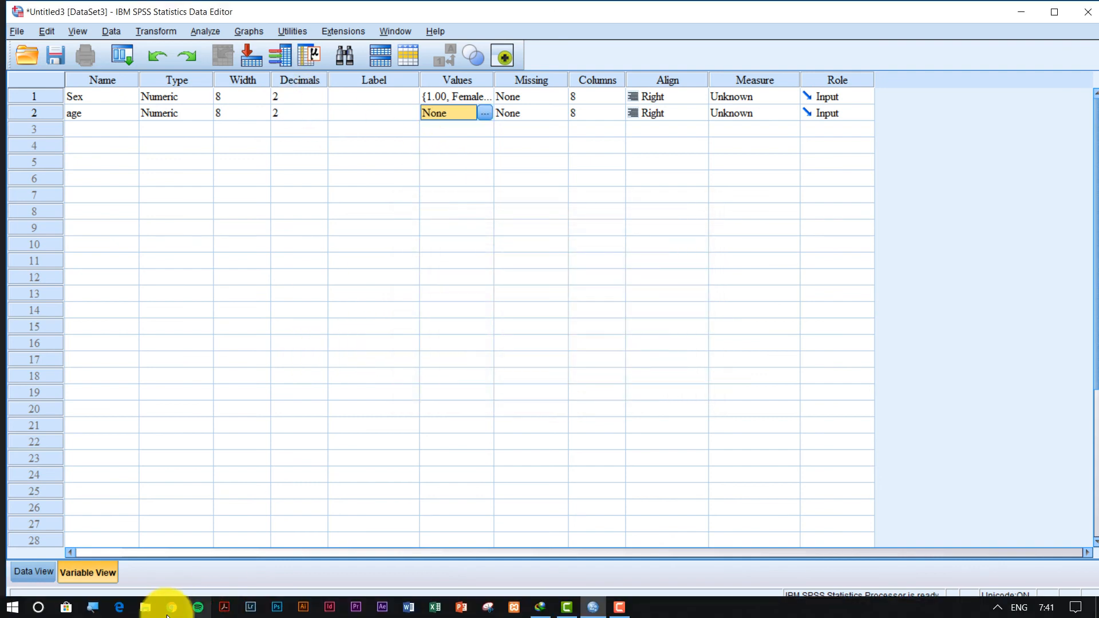
left_click(147, 613)
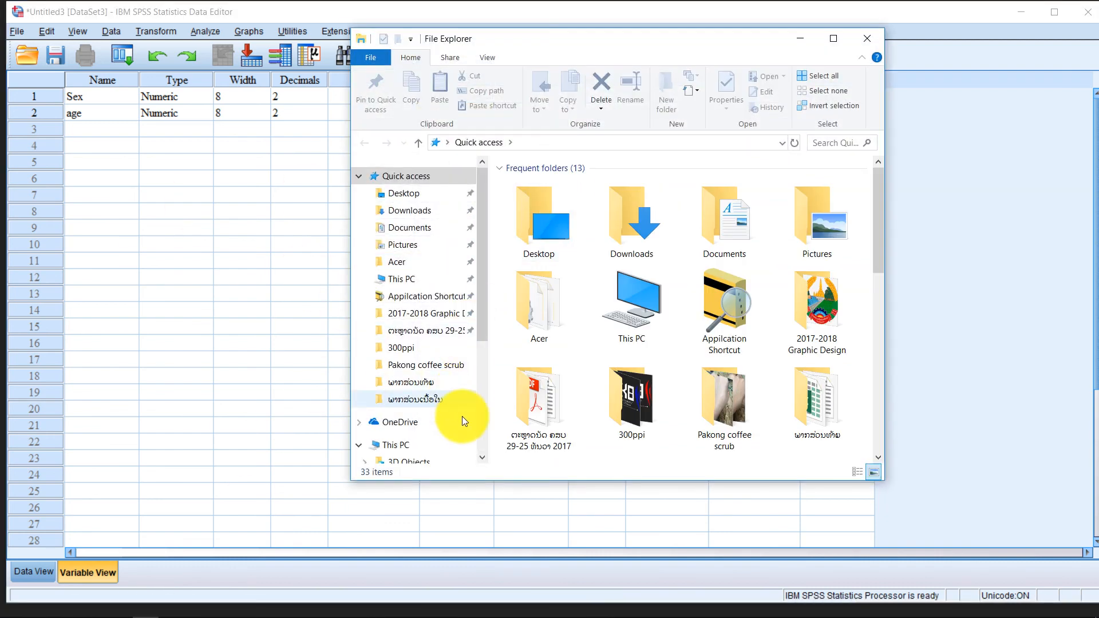
scroll(464, 415, "down", 5)
left_click(437, 407)
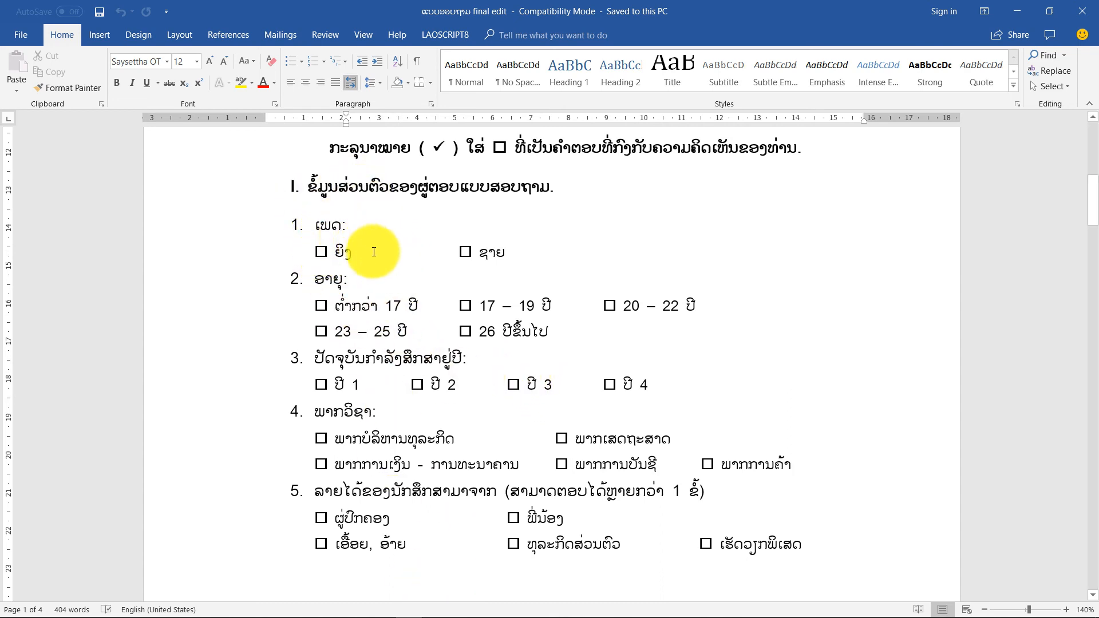
mouse_move(568, 608)
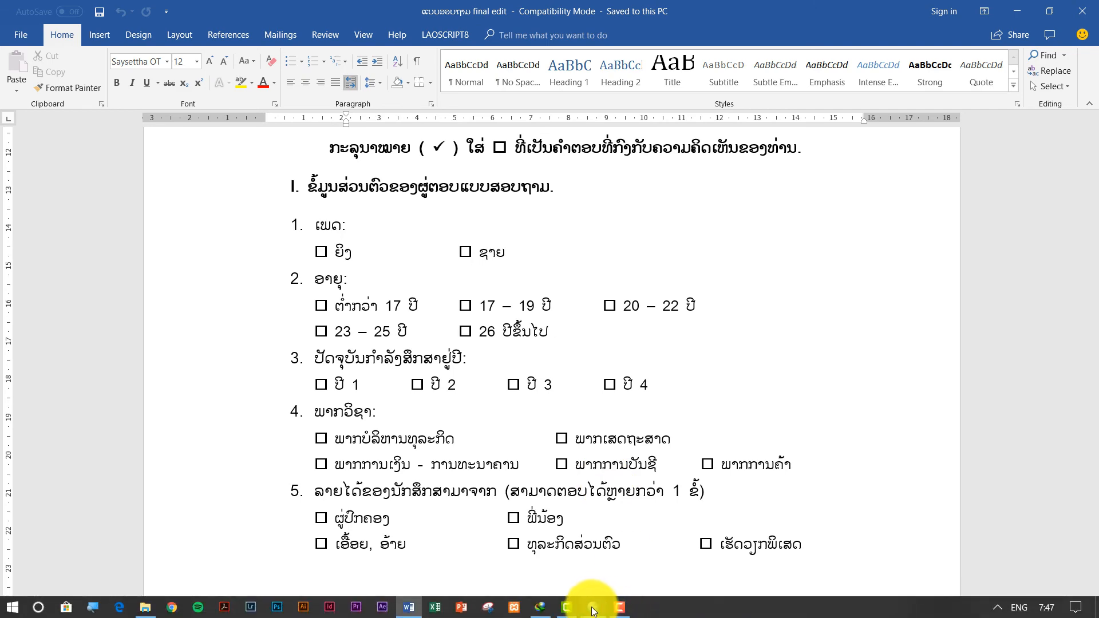
left_click(594, 609)
left_click(94, 114)
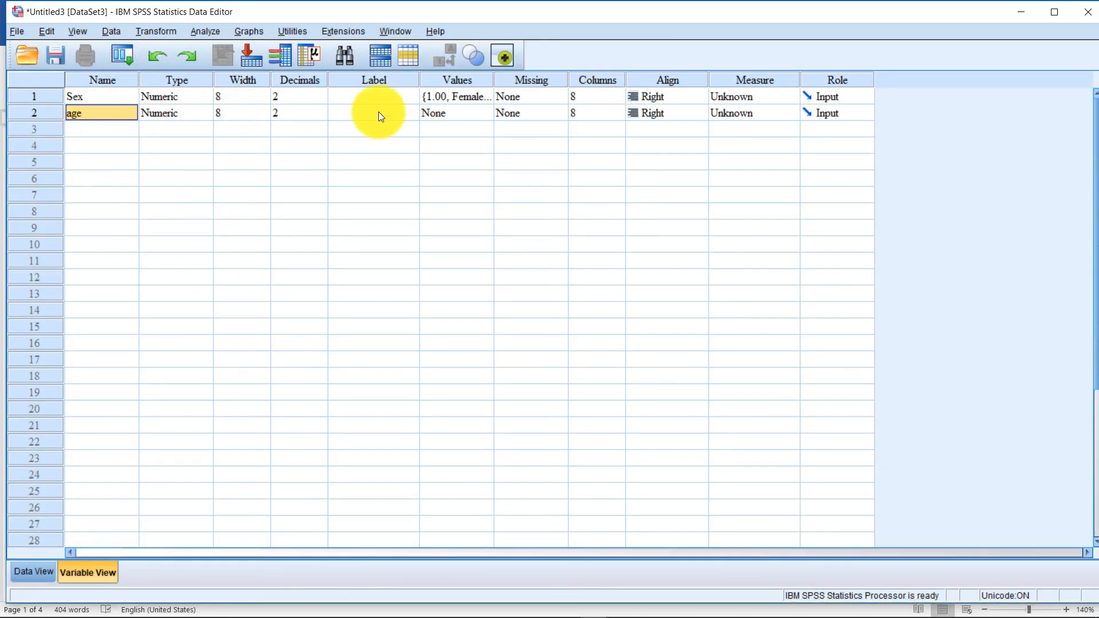
left_click(448, 115)
left_click(483, 114)
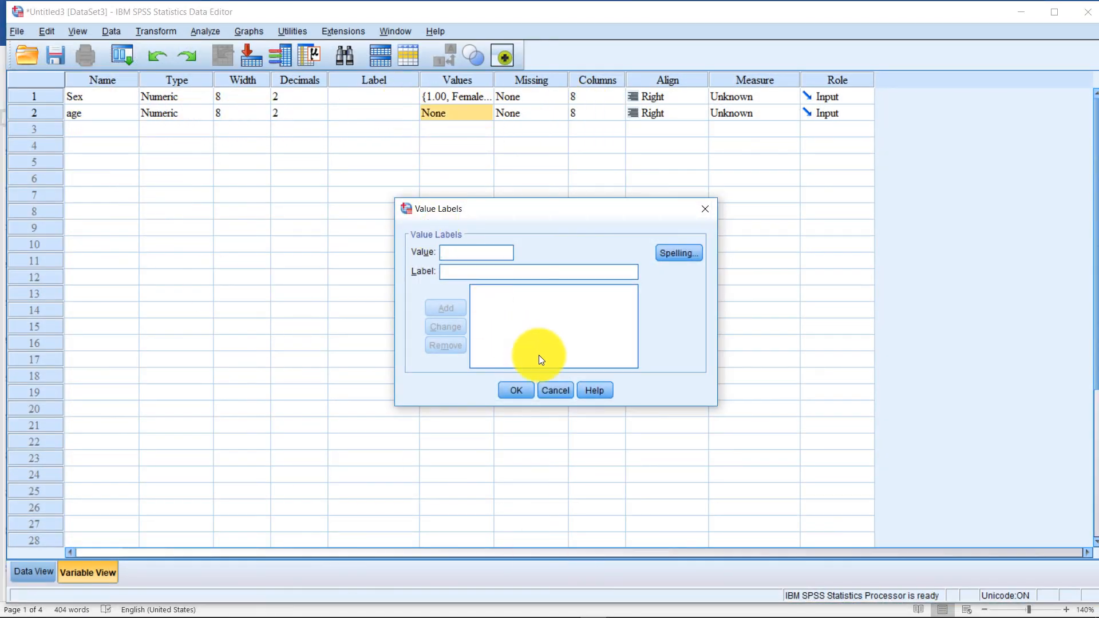
left_click(703, 213)
Switch to the Word questionnaire and move the 20 – 22 age option to the second line, aligned in front of the 23 – 25 option.
mouse_move(594, 606)
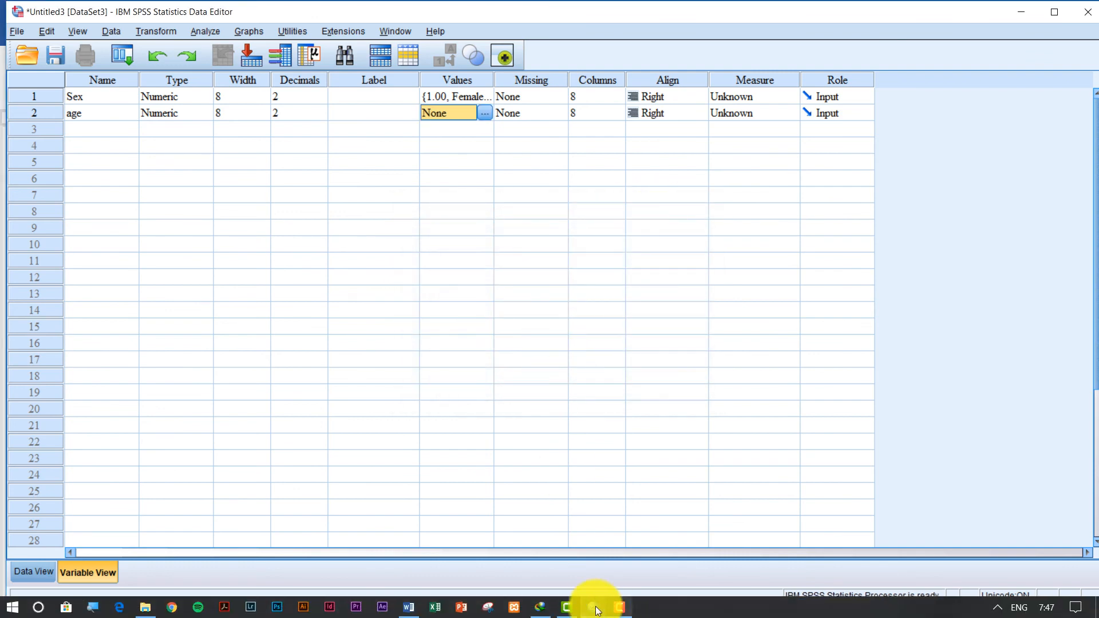
left_click(408, 606)
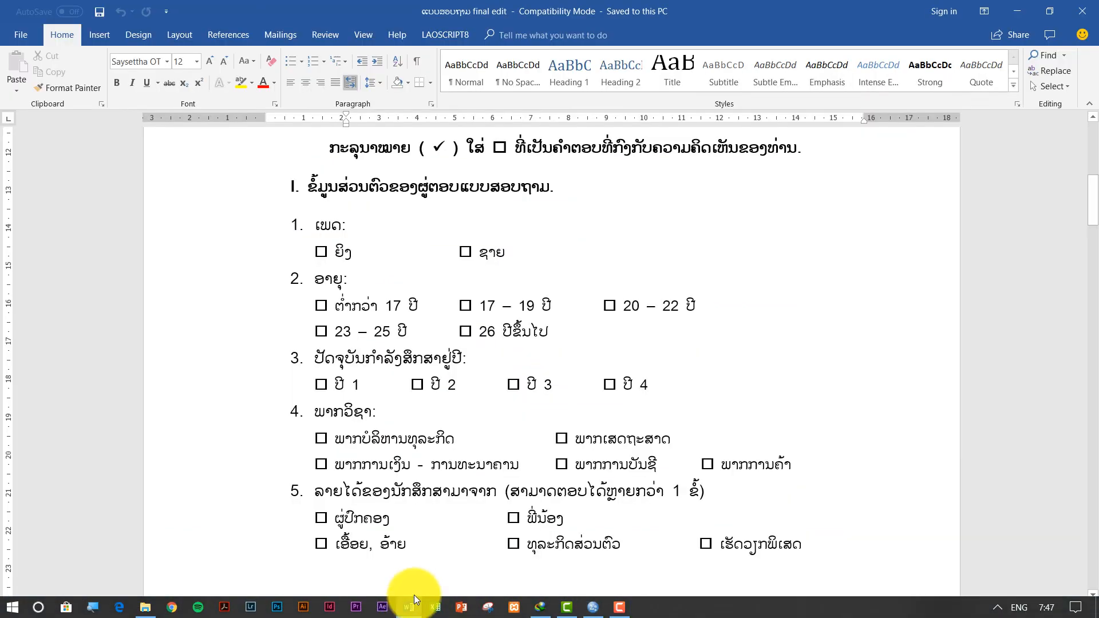
left_click(331, 308)
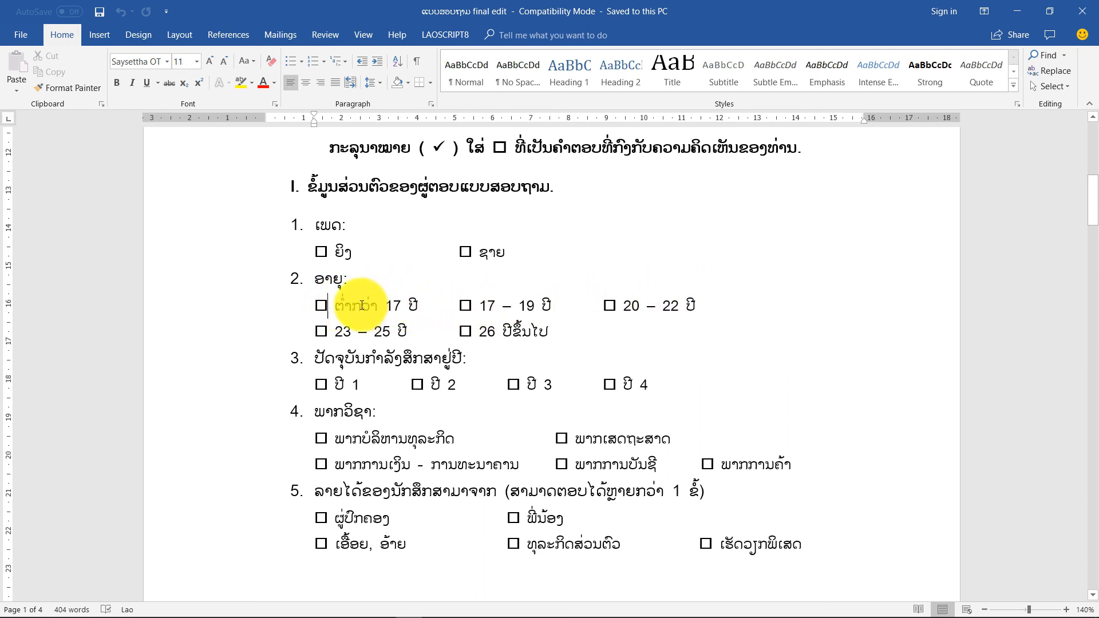
left_click(602, 306)
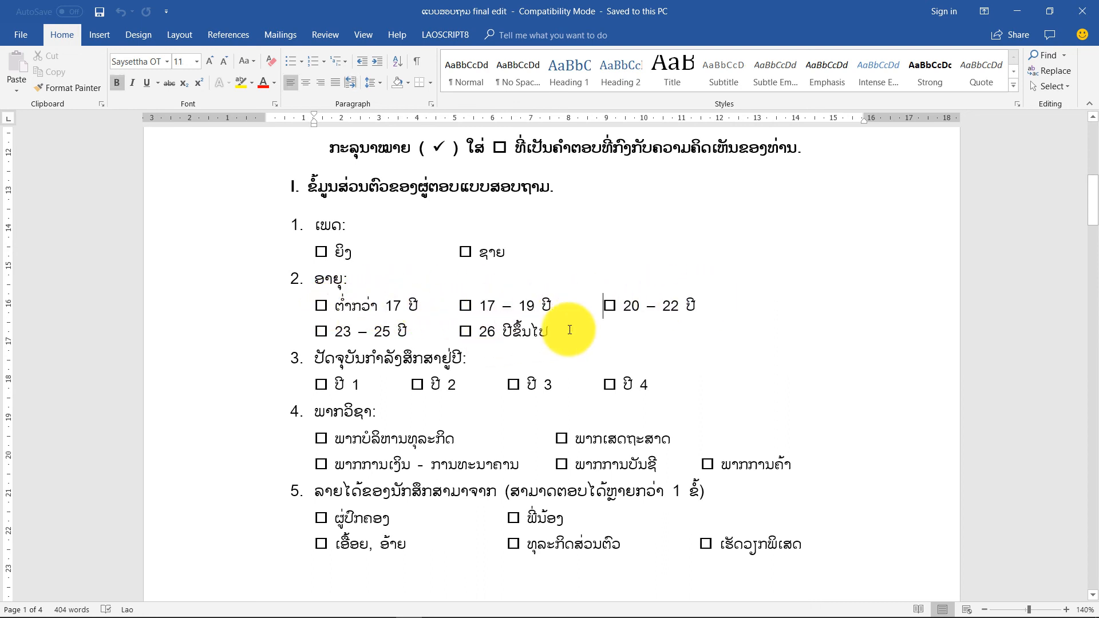
key("Return")
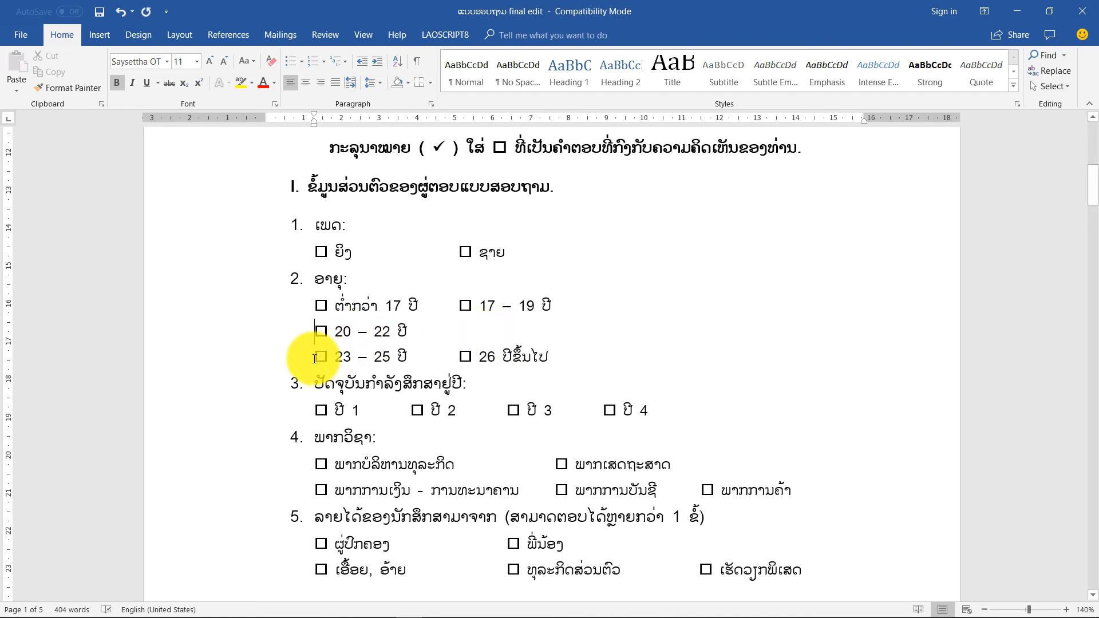
left_click(314, 355)
key("Return")
key("BackSpace")
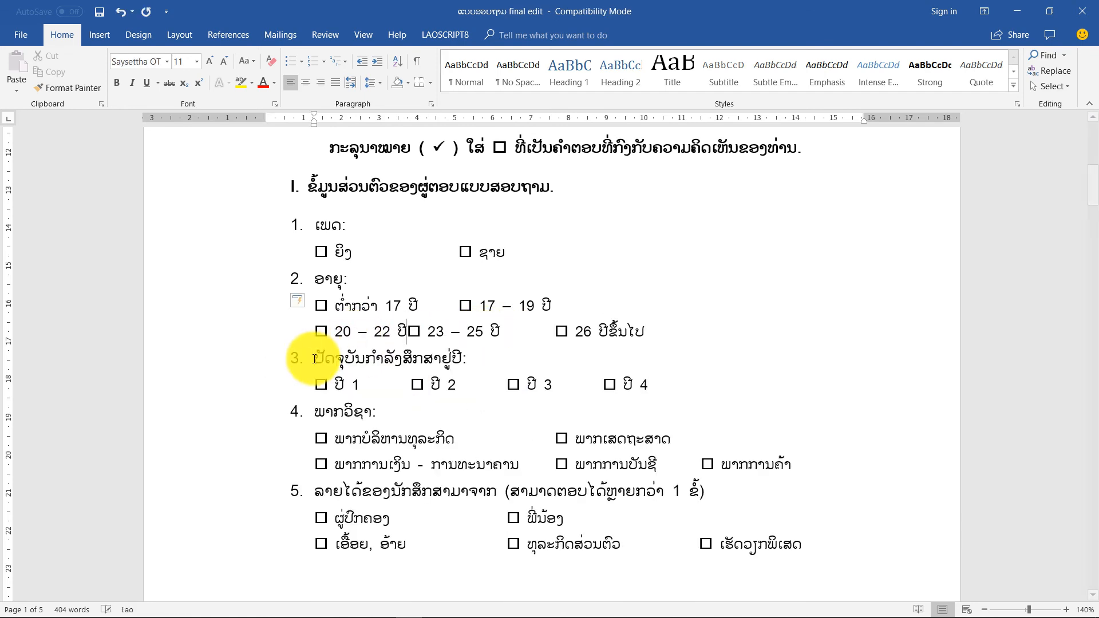
key("Tab")
key("Tab")
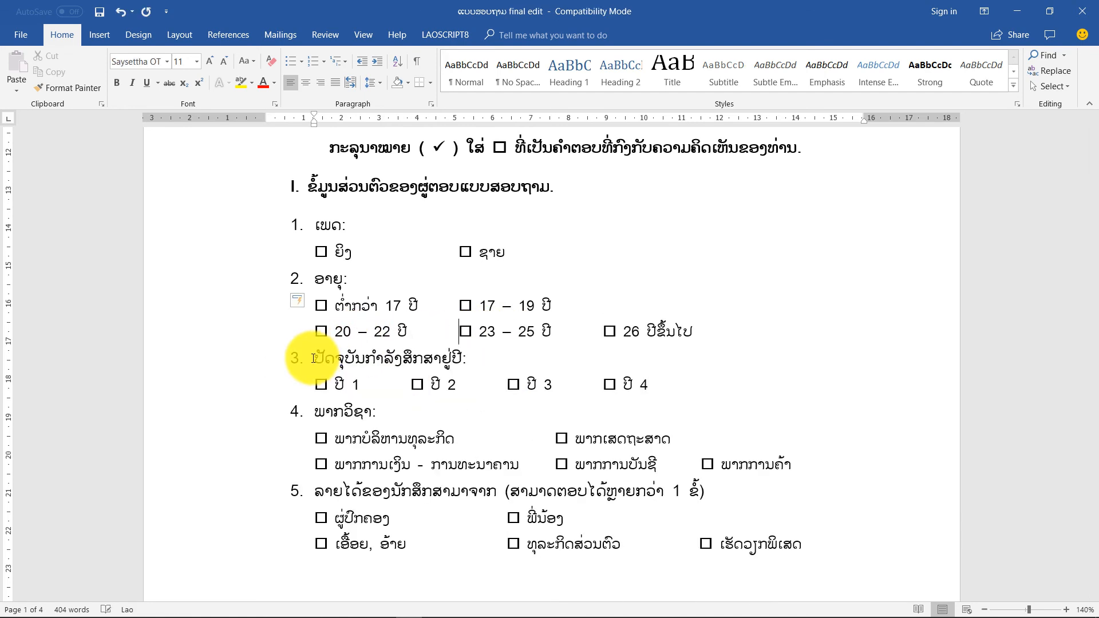
left_click(388, 307)
left_click(379, 401)
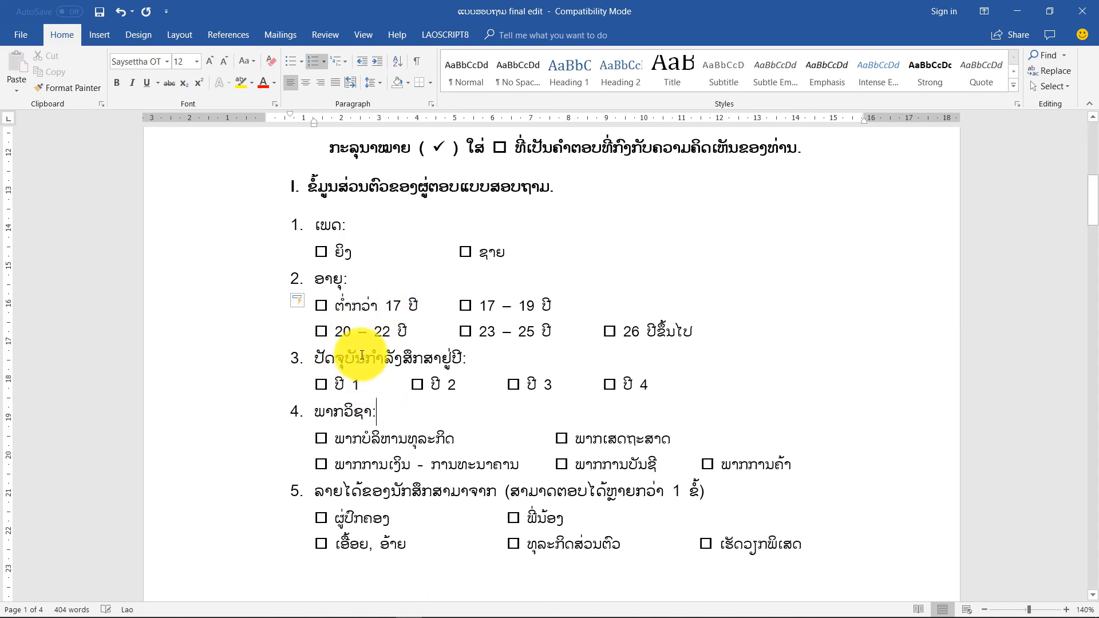
left_click(343, 298)
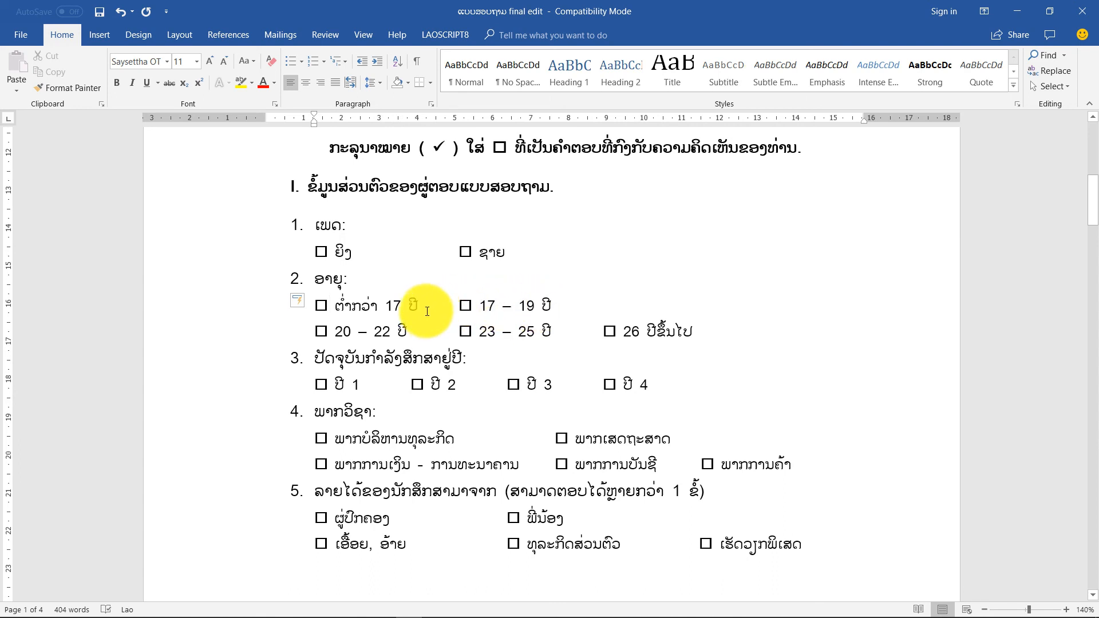
Copy the first age option's text from the questionnaire and, in SPSS, enter it as the label for value 1 of age.
left_click_drag(421, 307, 340, 312)
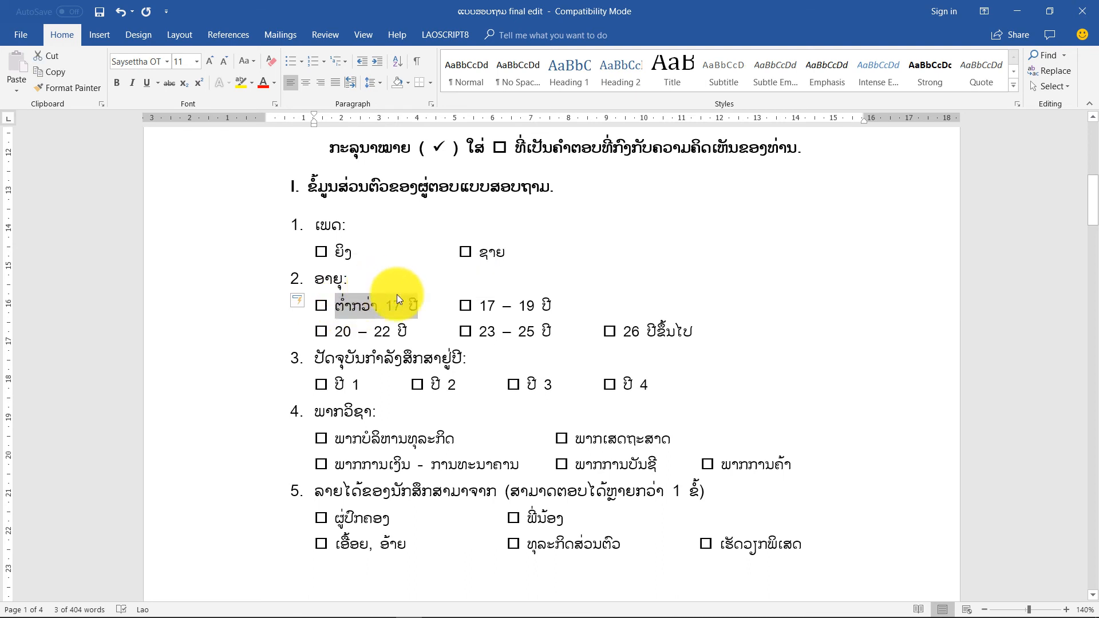
mouse_move(491, 609)
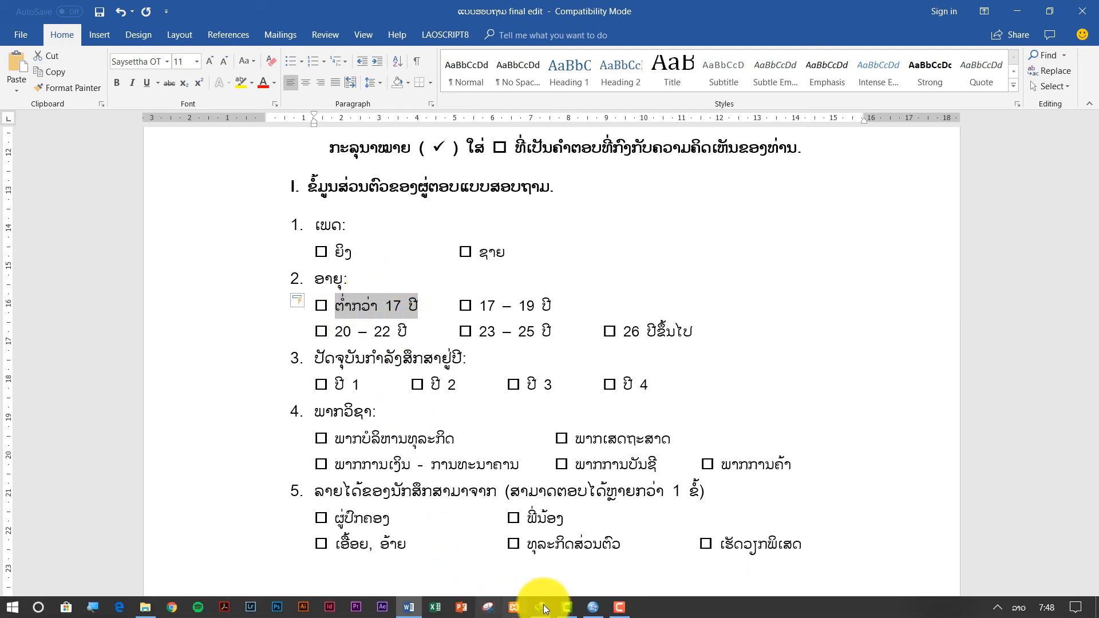
left_click(593, 607)
left_click(491, 114)
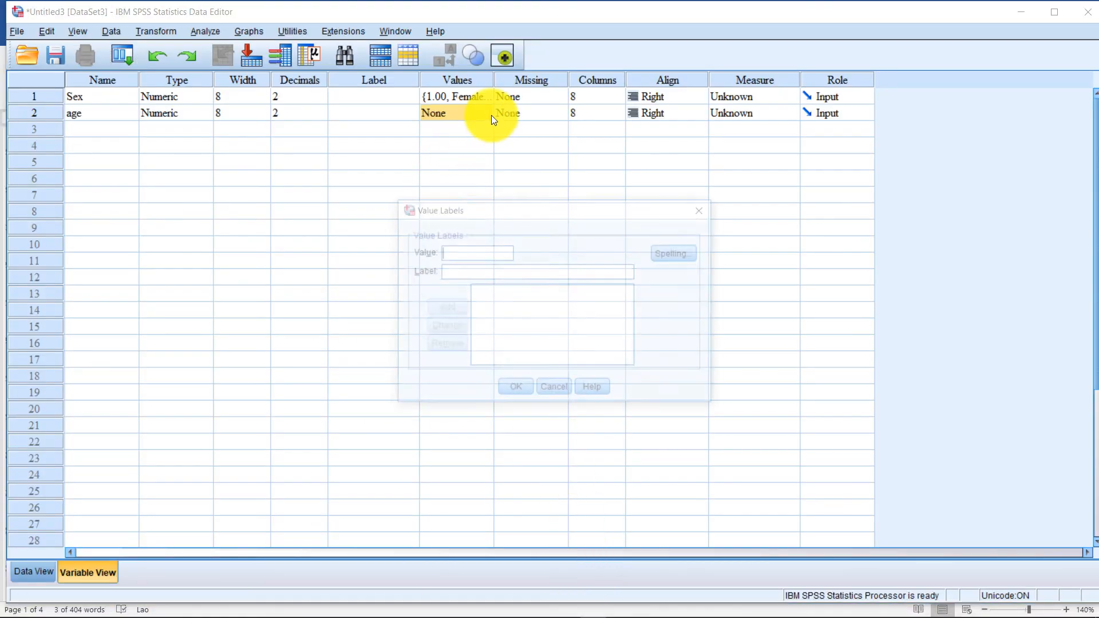
type("1")
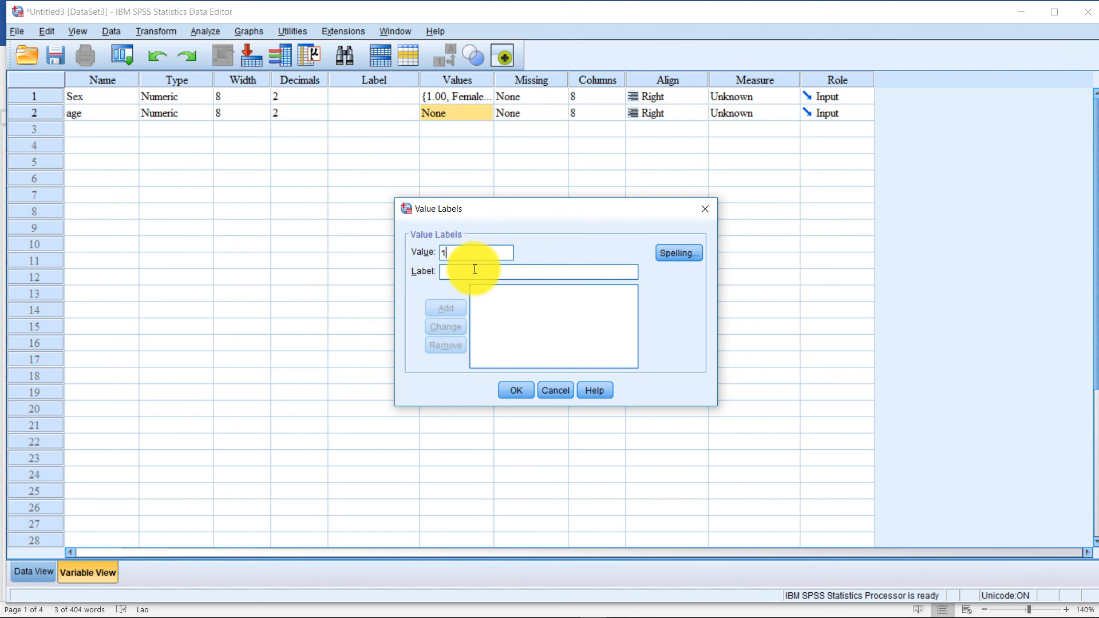
type("□□□□□□□□ 17 □□")
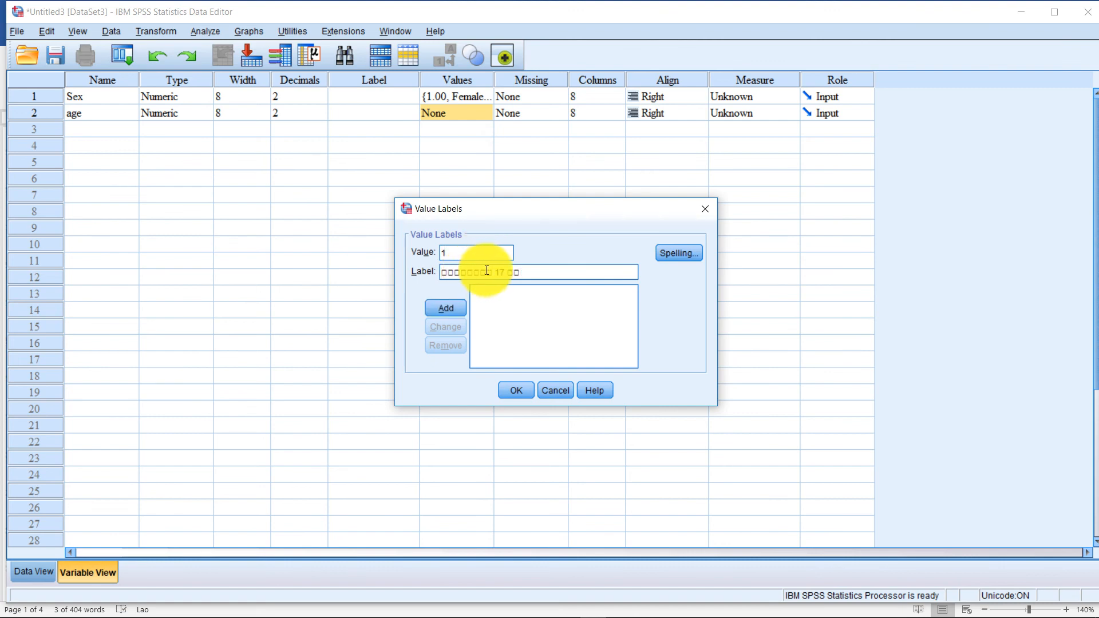
Clear the Lao text from the label of value 1 and switch the keyboard language to English.
key("BackSpace")
key("BackSpace")
key("BackSpace")
key("BackSpace")
key("BackSpace")
key("BackSpace")
key("BackSpace")
key("BackSpace")
key("BackSpace")
key("BackSpace")
key("BackSpace")
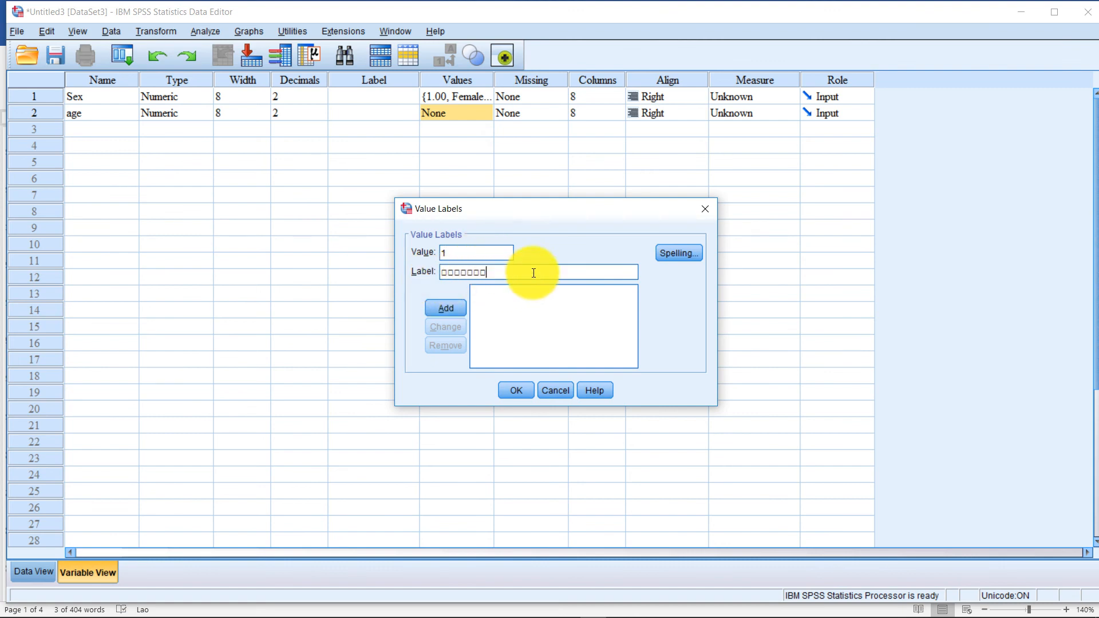
key("BackSpace")
key("BackSpace")
key("BackSpace")
key("super+space")
key("super+space")
key("super+space")
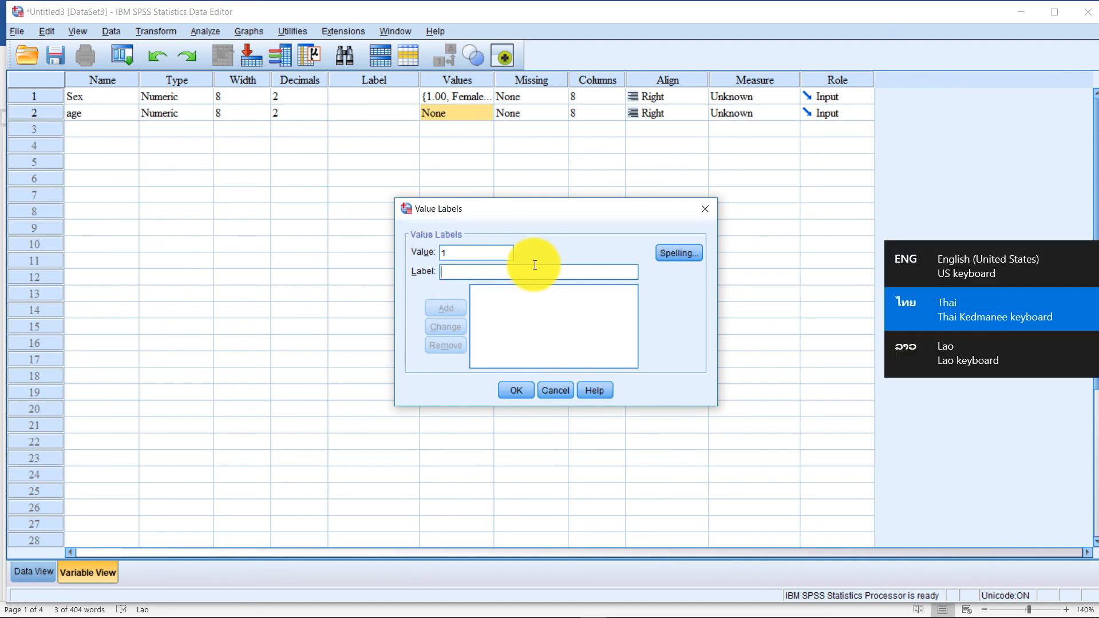
type("below 17")
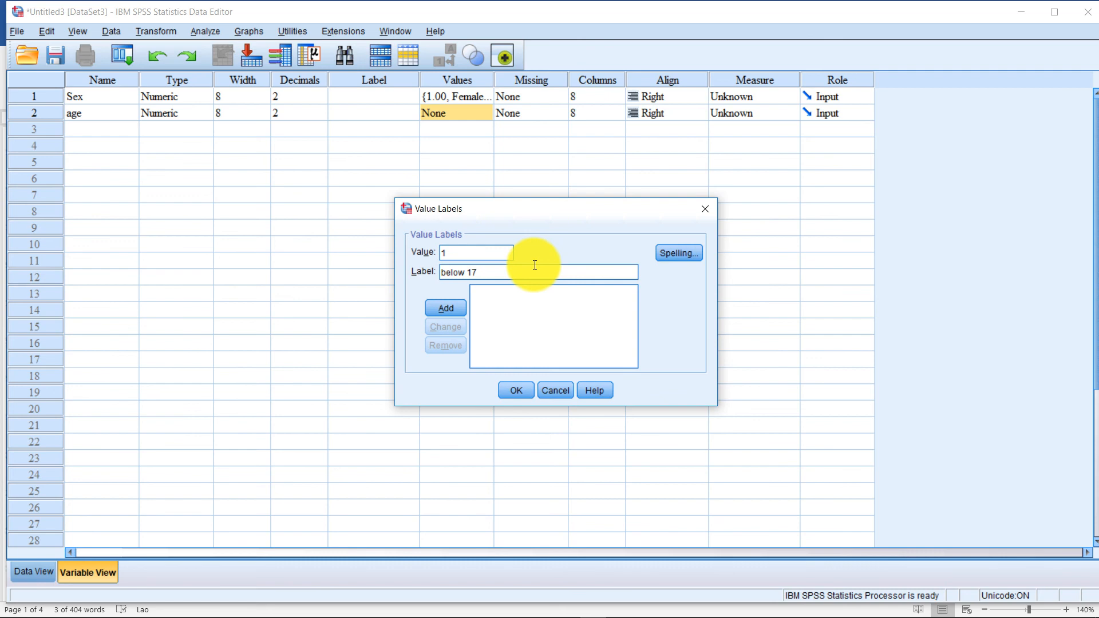
key("ctrl+a")
type(">")
key("BackSpace")
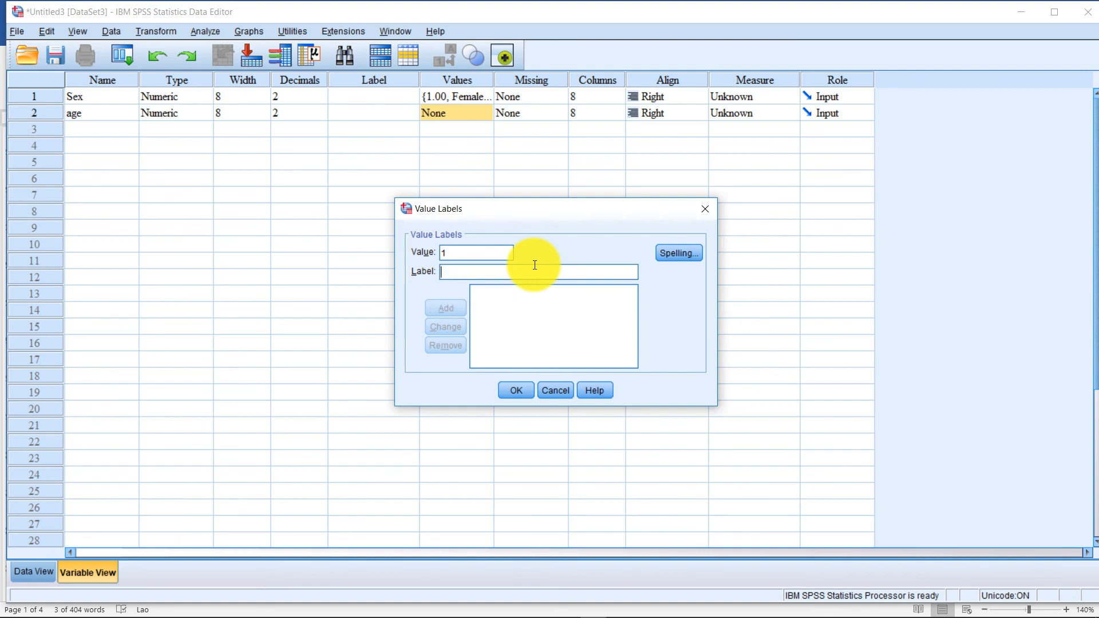
Add the label ">=17" for value 1 of the age variable.
type(">=17")
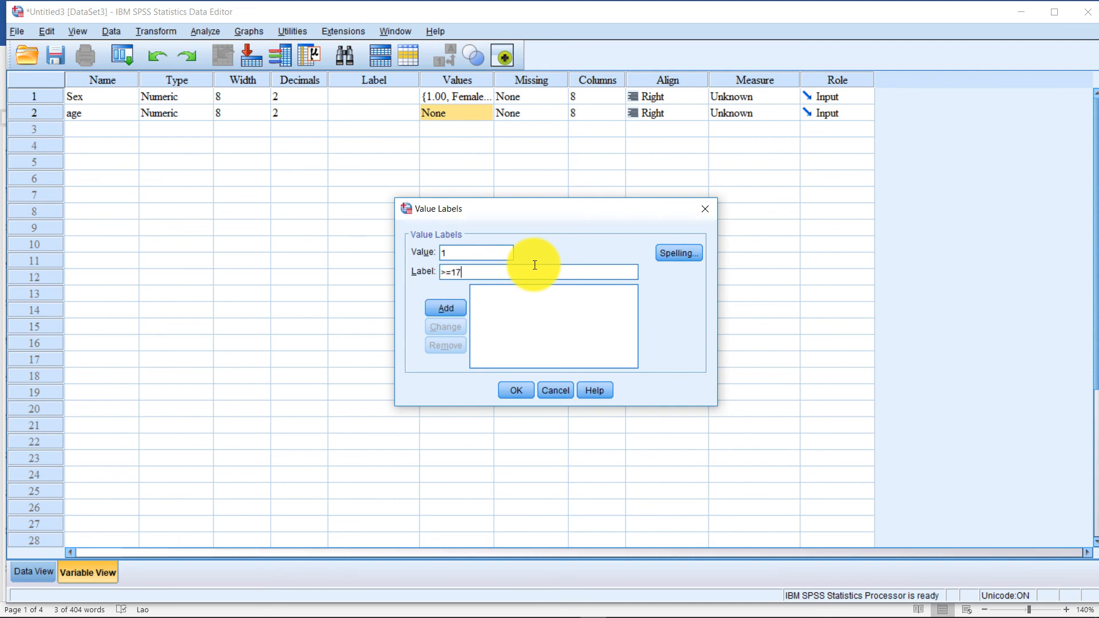
left_click(445, 308)
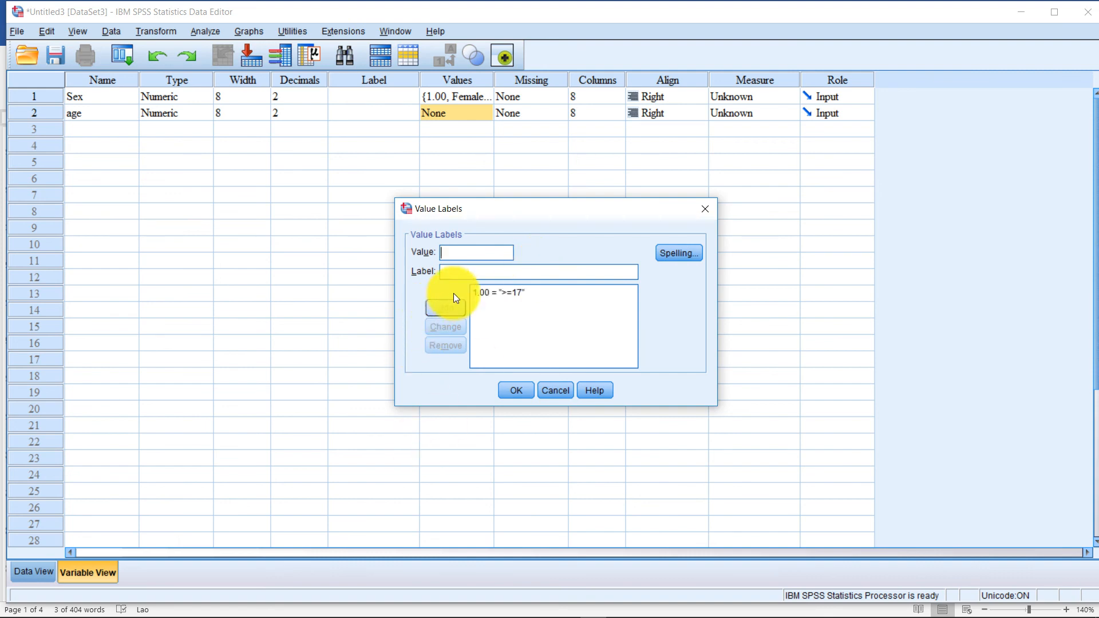
Add the label "17-19" for value 2 of age, checking the age options in the Word questionnaire.
type("2")
left_click(480, 274)
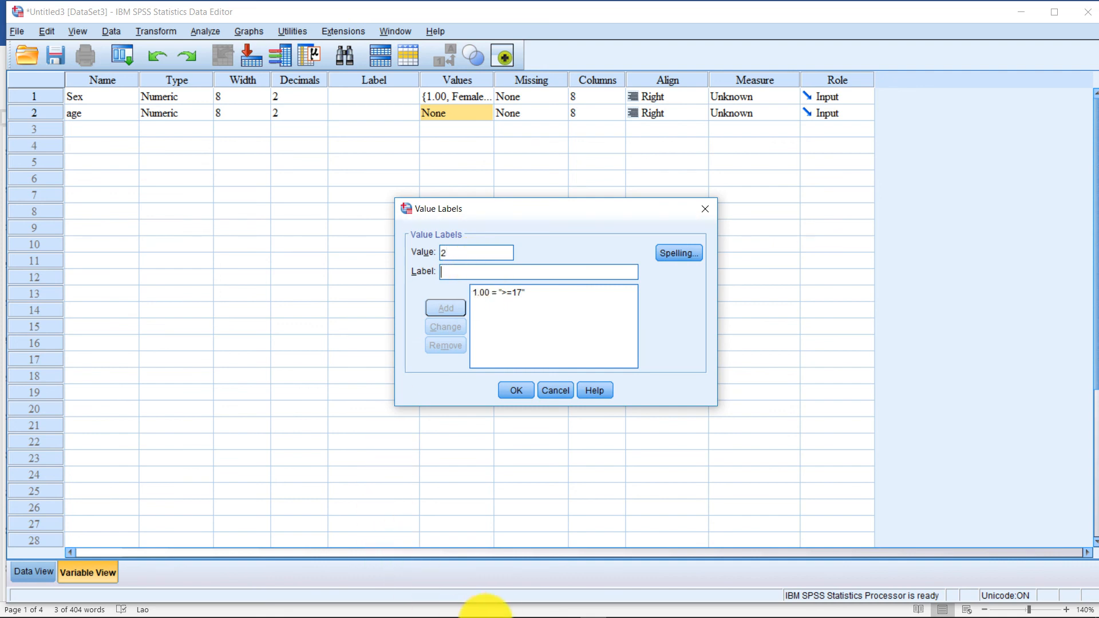
mouse_move(493, 608)
left_click(408, 607)
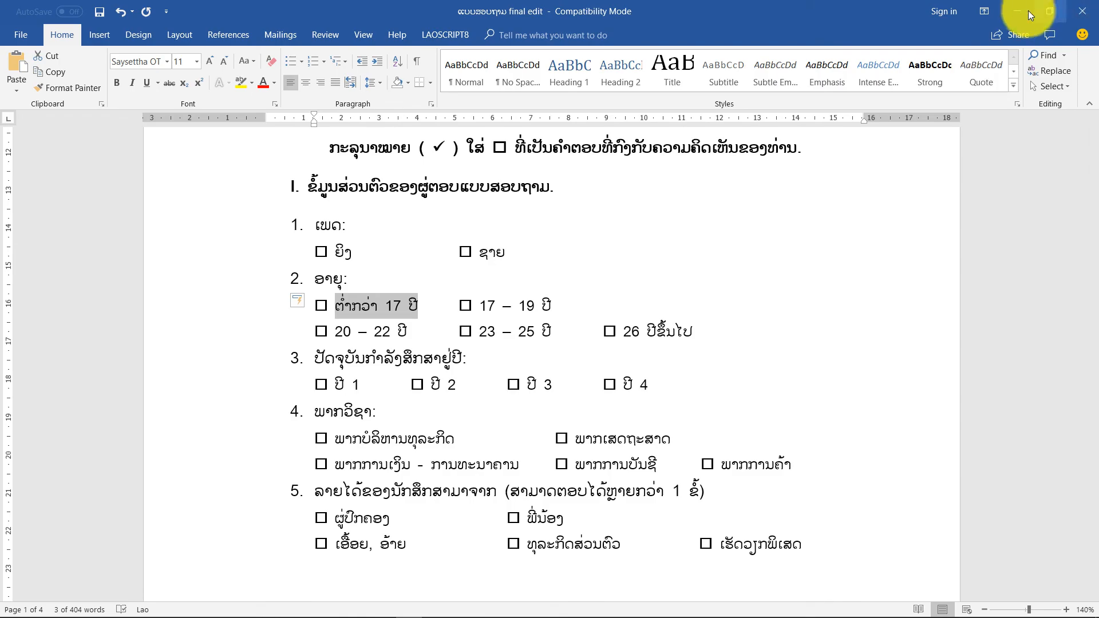
left_click(1025, 10)
type("17-19")
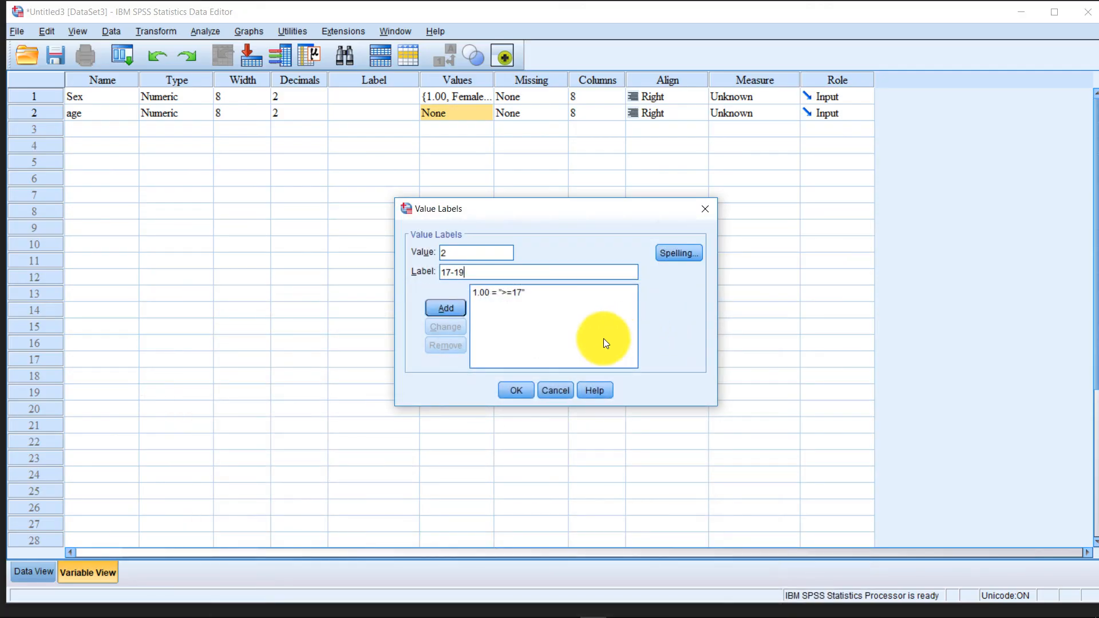
left_click(449, 309)
Add the label "20-22" for value 3 of age, consulting the questionnaire in Word for the range.
left_click(481, 252)
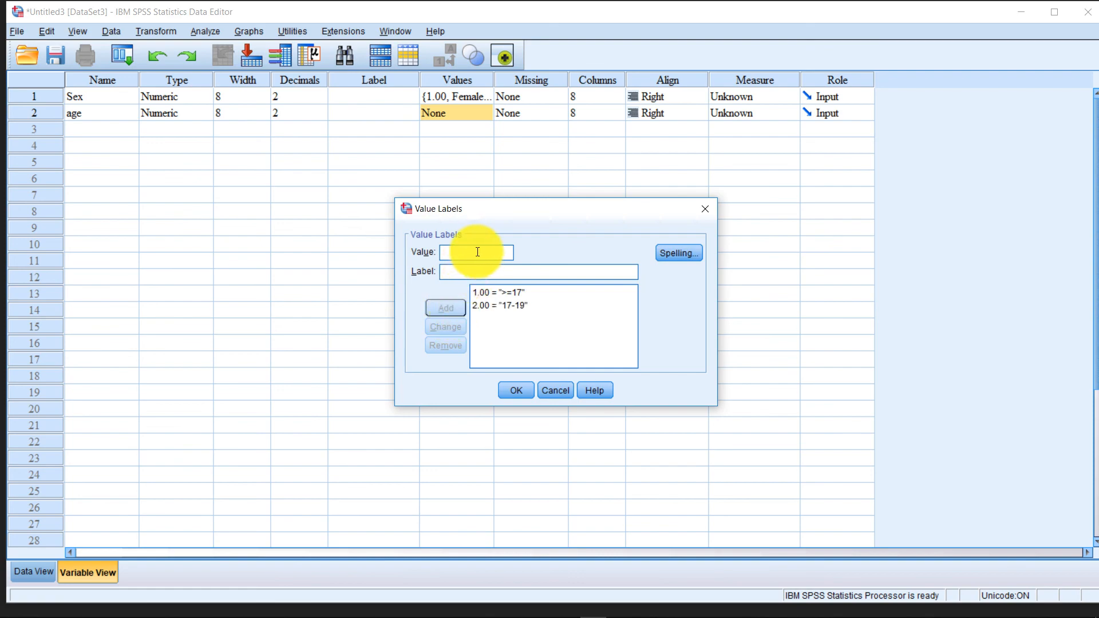
type("3")
left_click(407, 606)
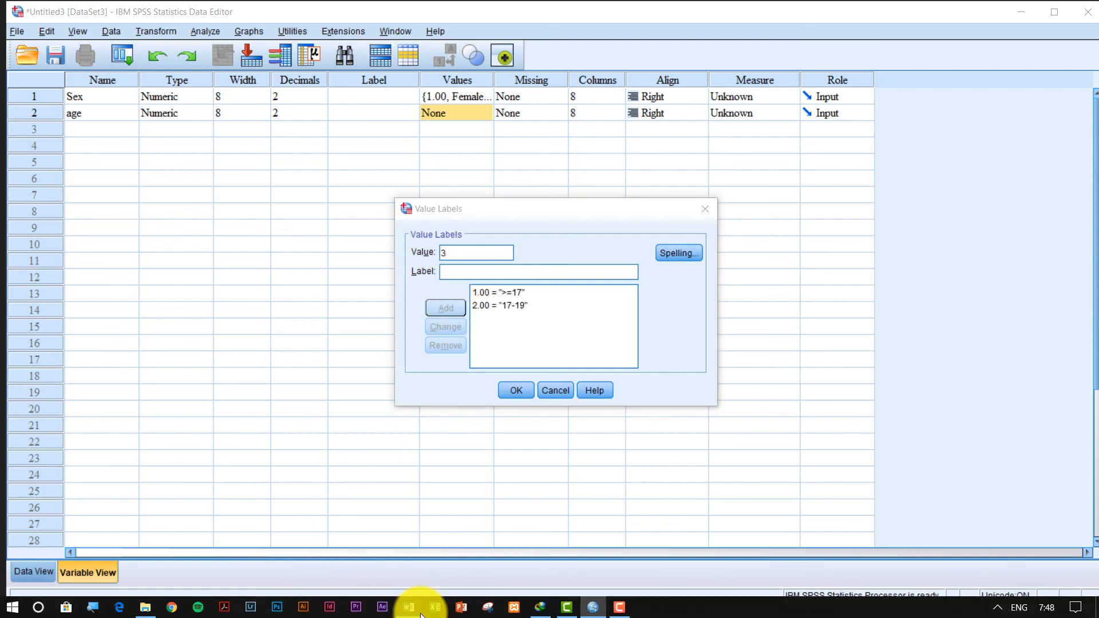
left_click(424, 341)
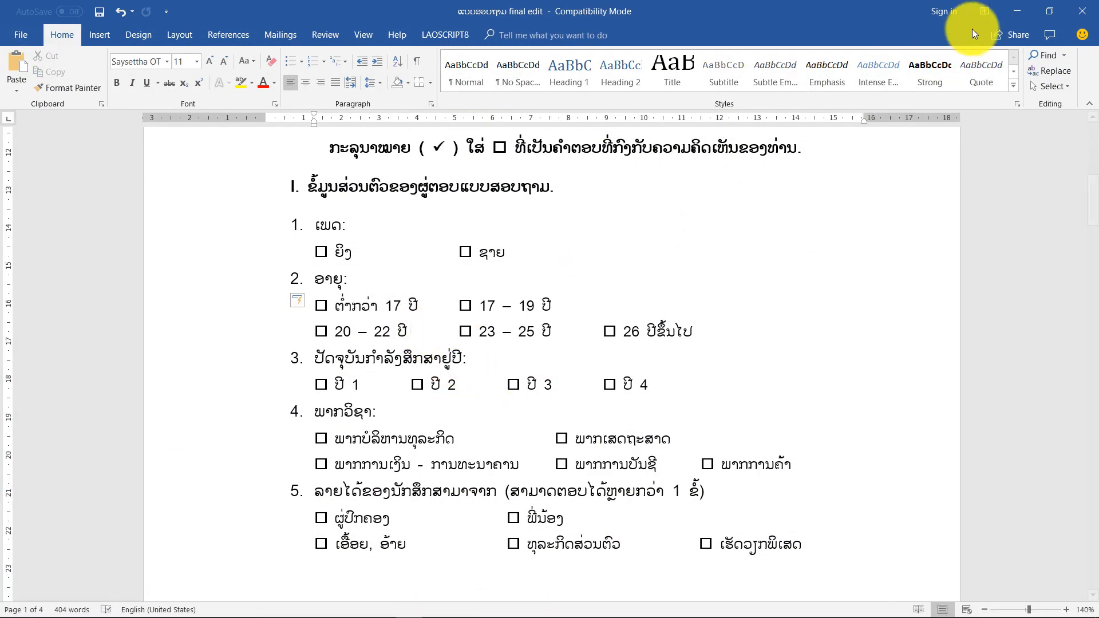
left_click(1011, 12)
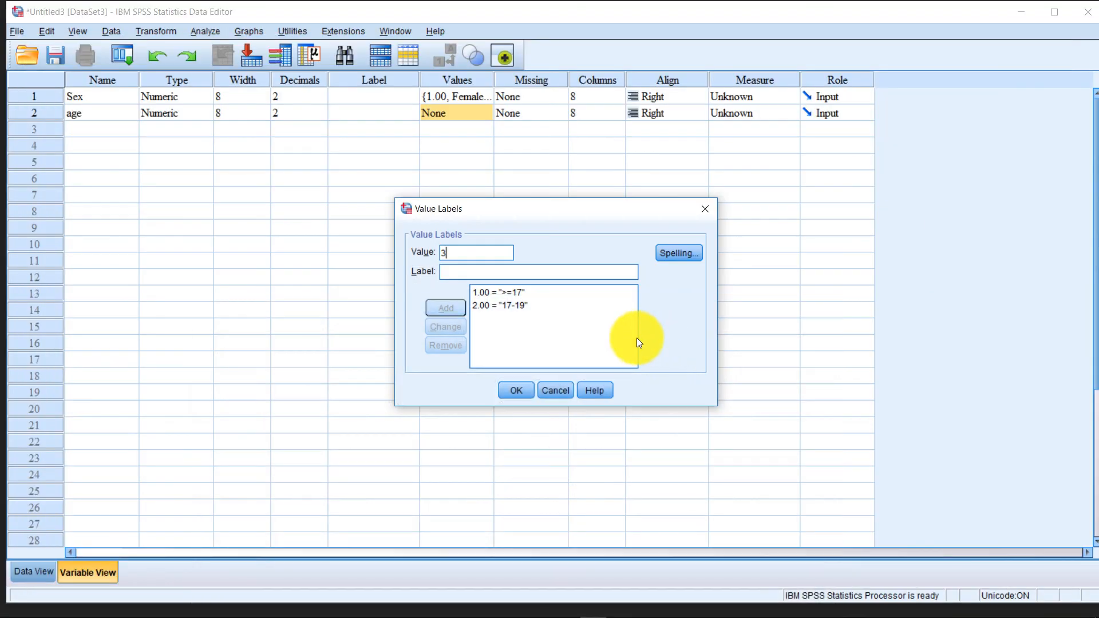
left_click(497, 277)
type("20-22")
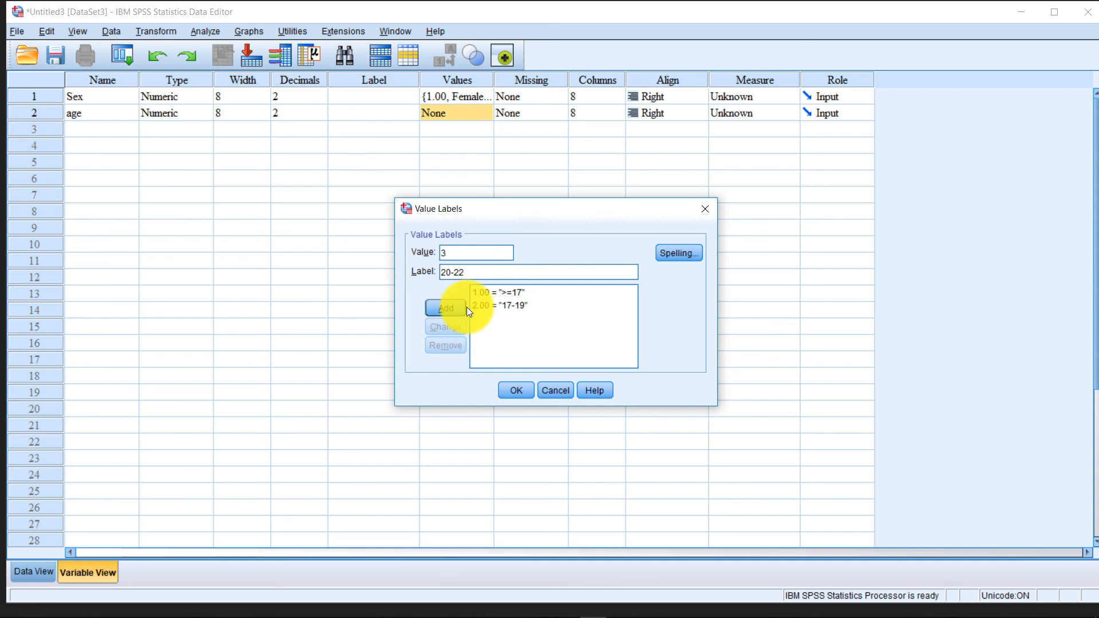
left_click(465, 307)
Add the label "23-25" for value 4 of age, consulting the Word questionnaire for the range.
left_click(411, 608)
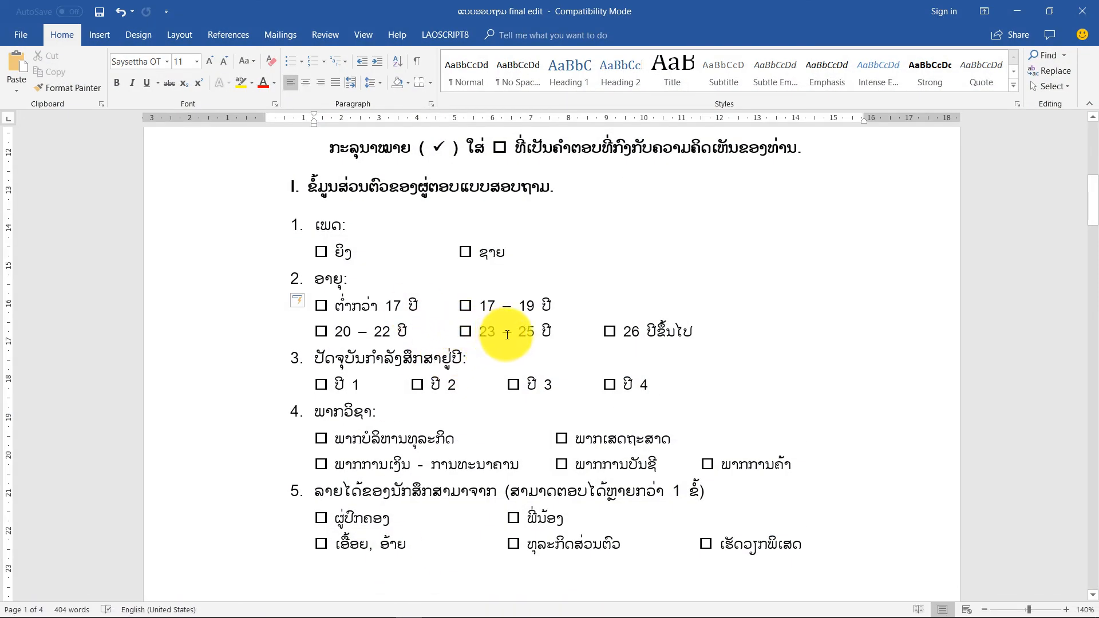
left_click(1017, 9)
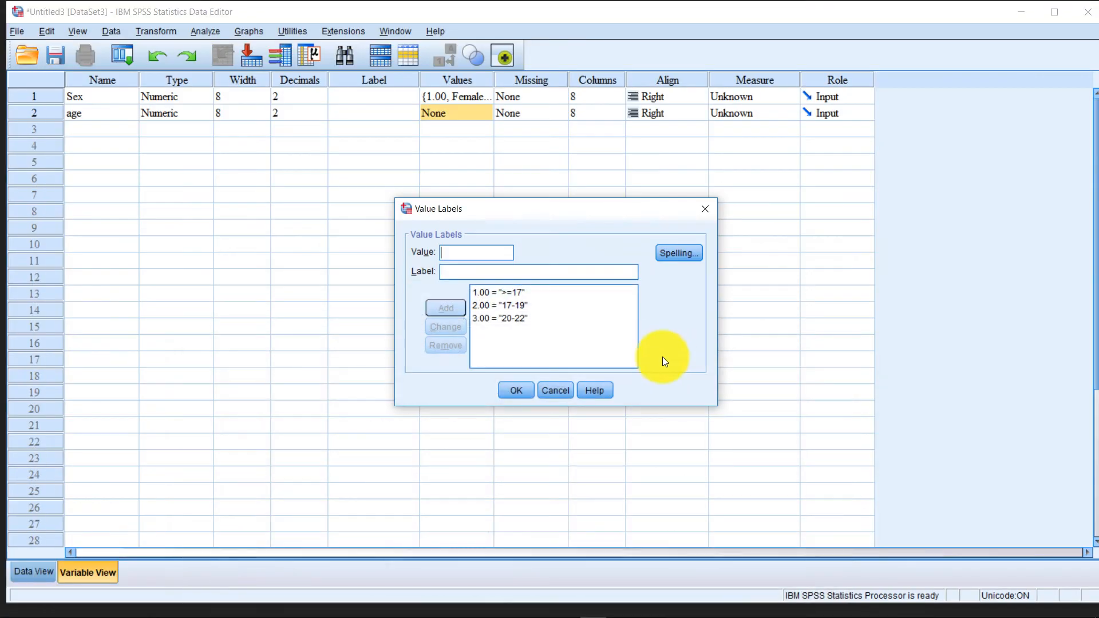
left_click(484, 256)
type("4")
left_click(485, 272)
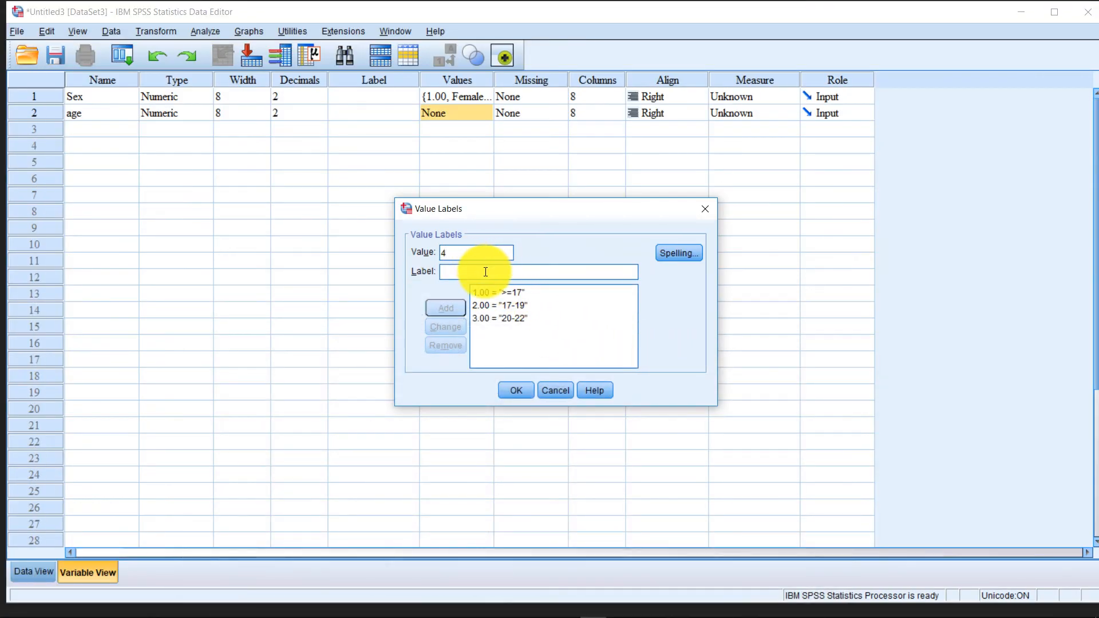
type("23-25")
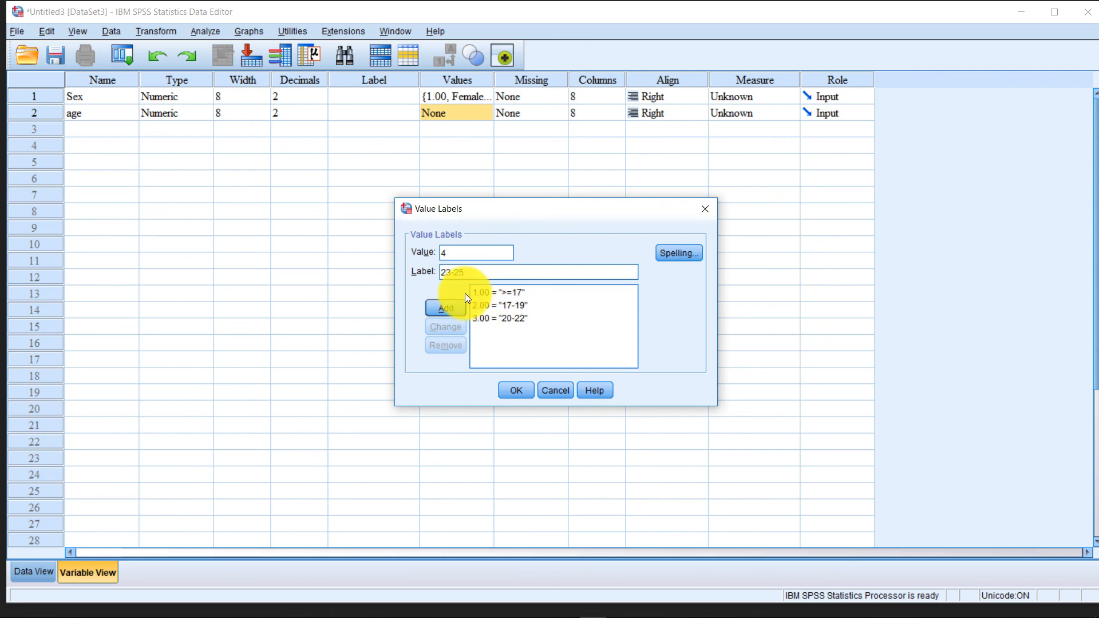
left_click(446, 309)
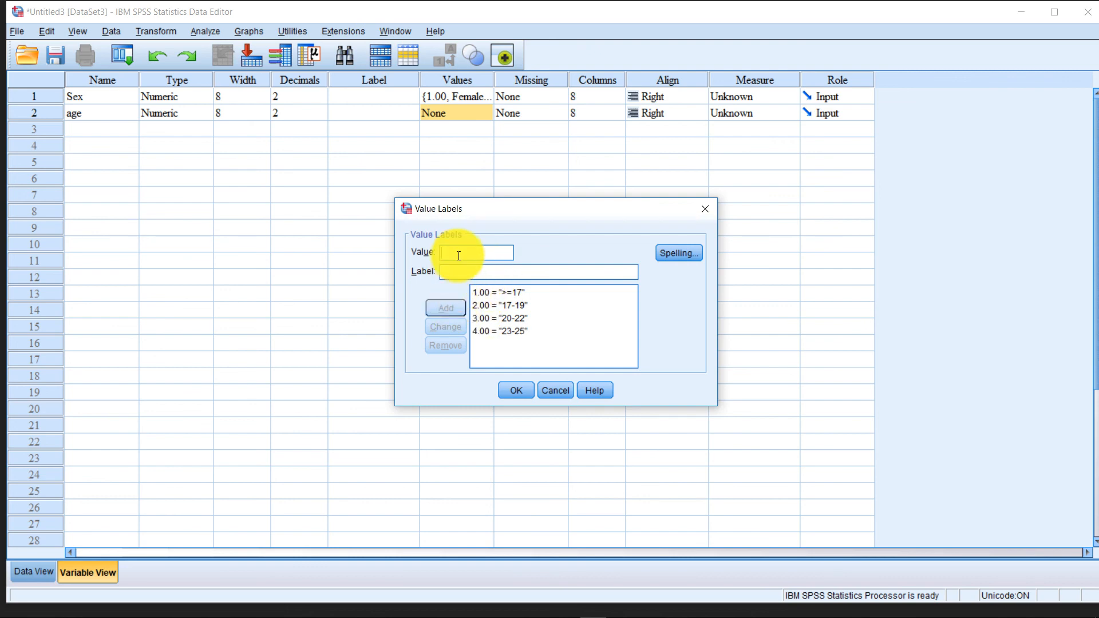
Add the label "<26" for value 5 of age and confirm the set of value labels.
type("5")
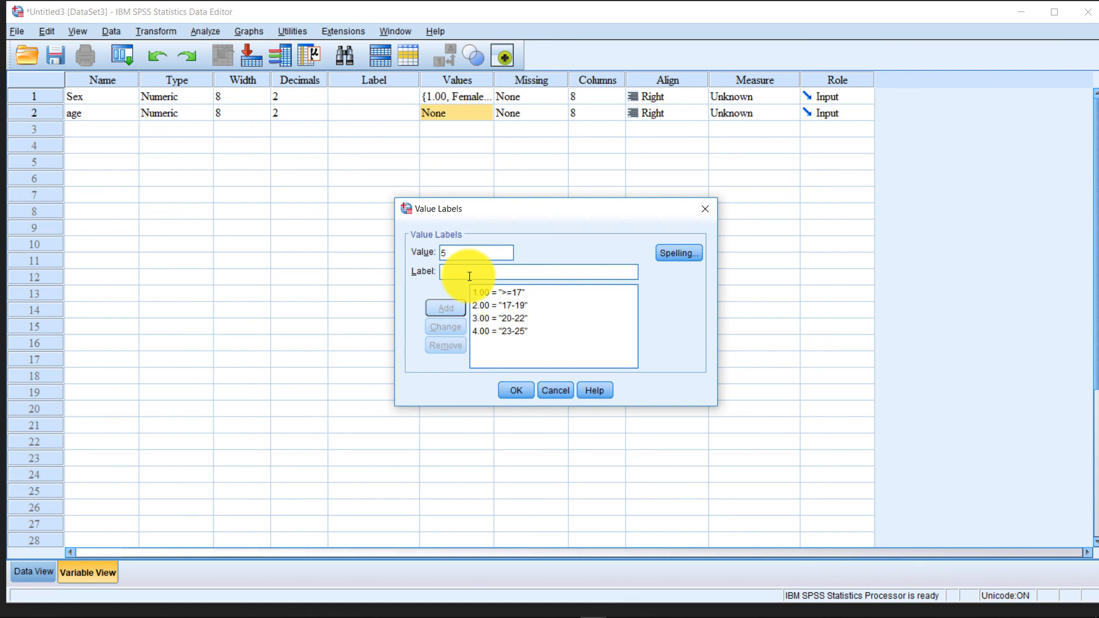
type("26")
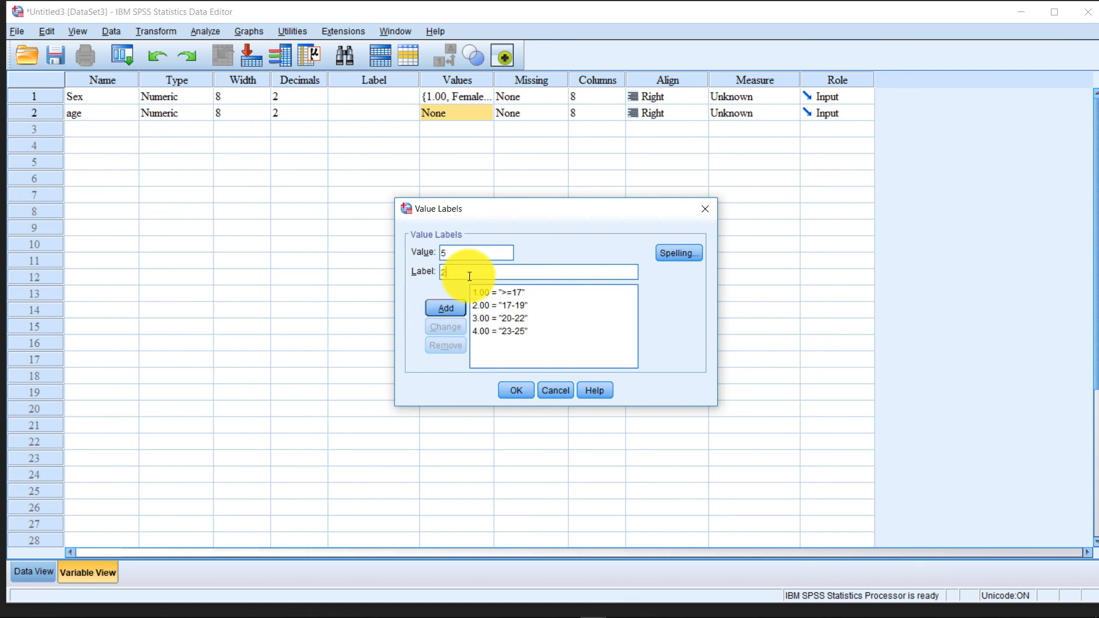
key("BackSpace")
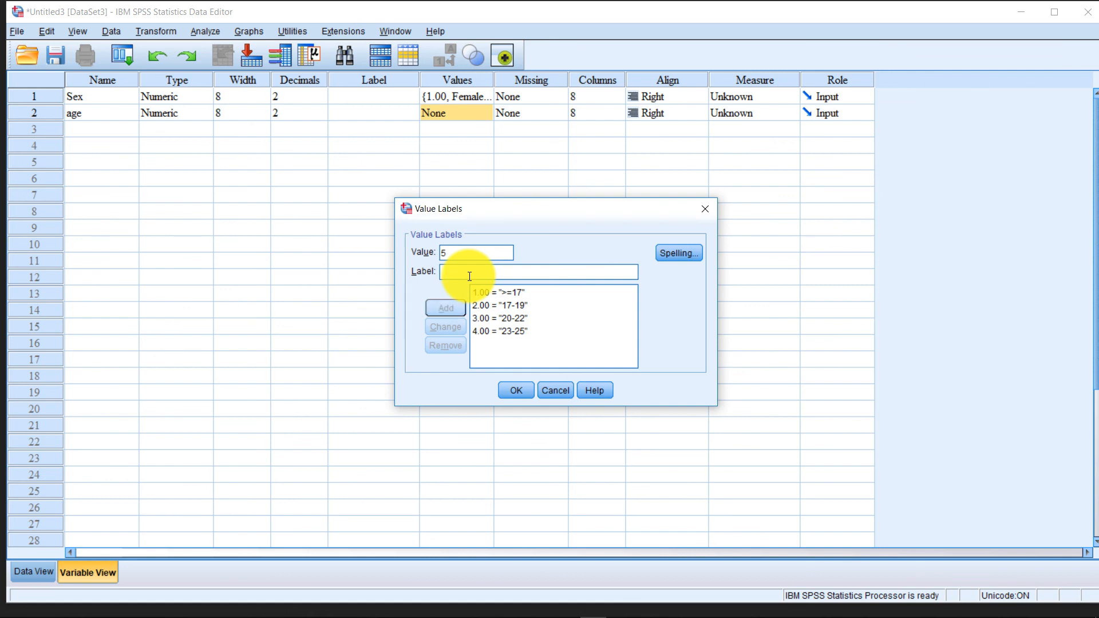
type("<26")
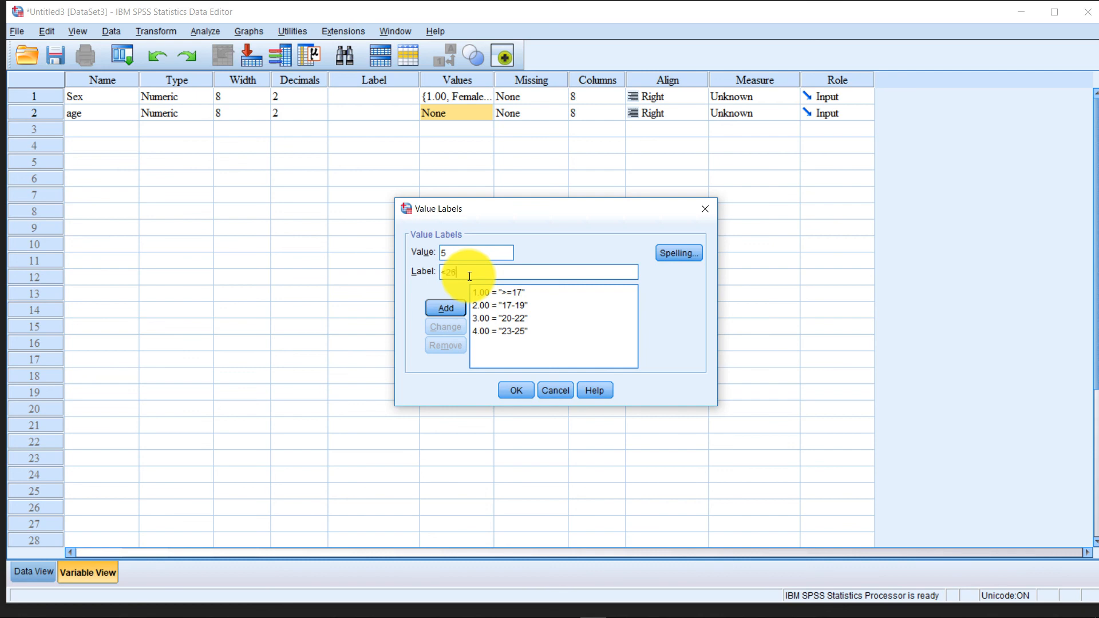
left_click(449, 310)
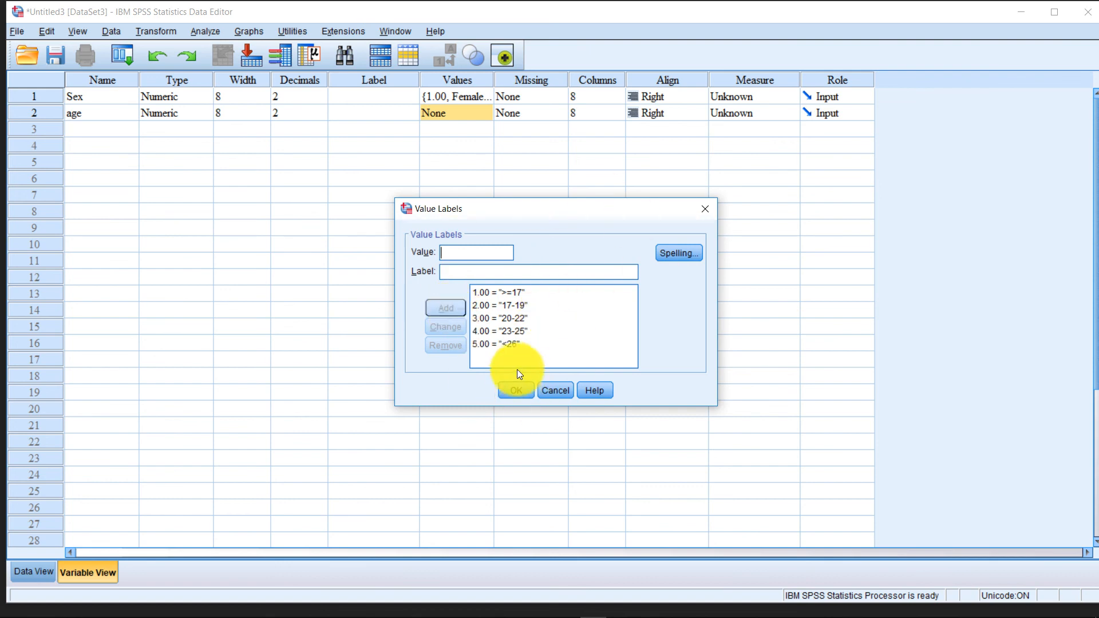
left_click(516, 390)
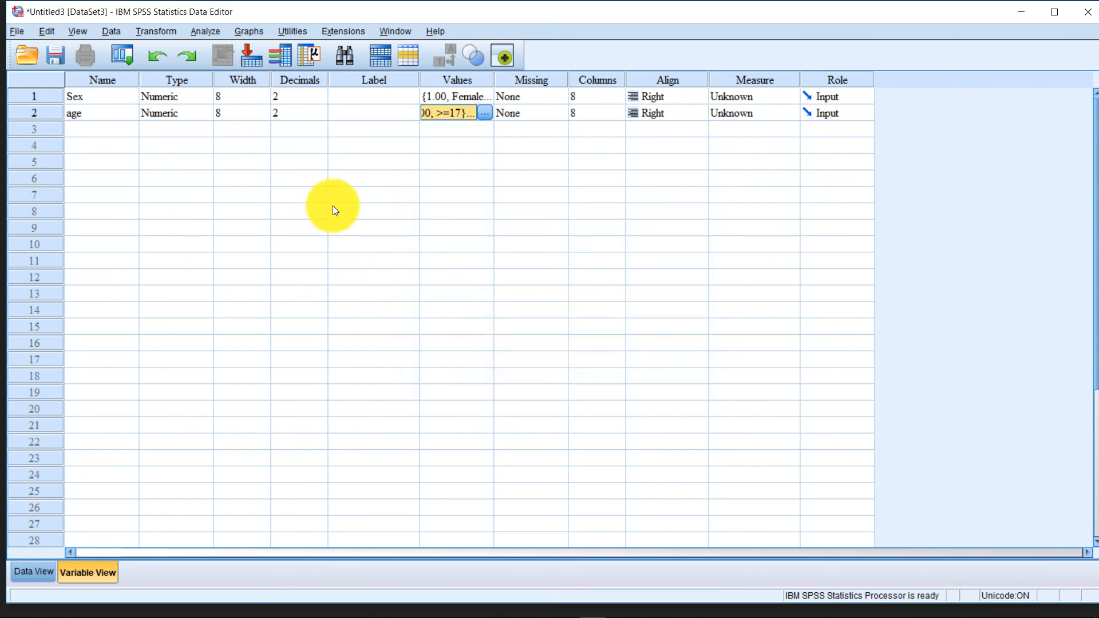
Reopen the value labels of the age variable to review the list, and close them without changes.
left_click(458, 162)
left_click(478, 113)
left_click(486, 113)
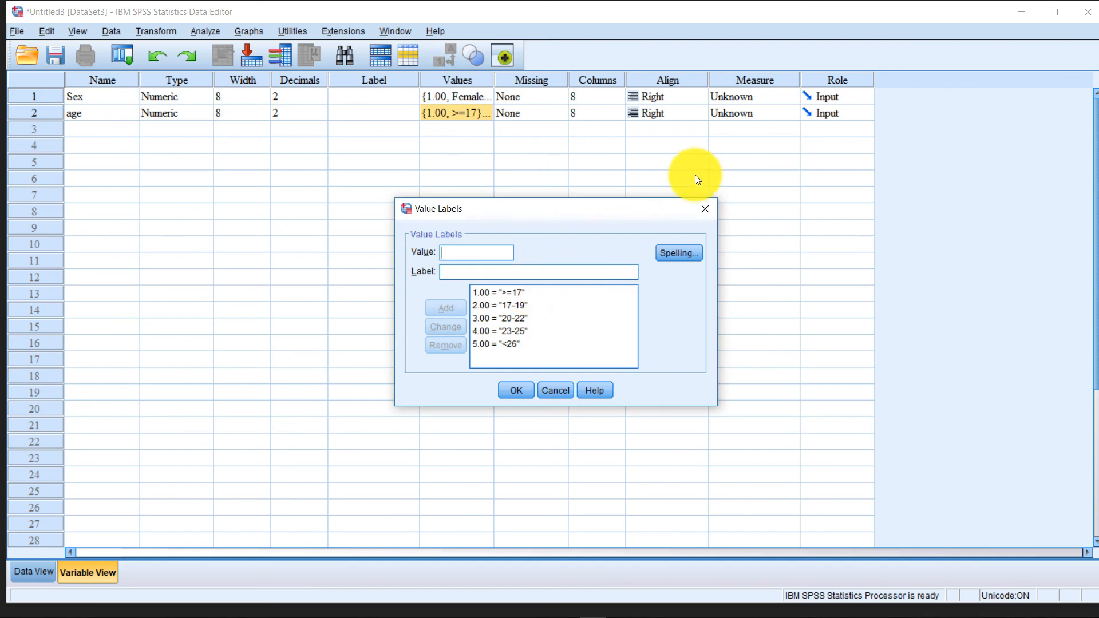
left_click(705, 207)
Switch to the Word questionnaire and look through its questions from the personal data section up to question 6.
left_click(100, 128)
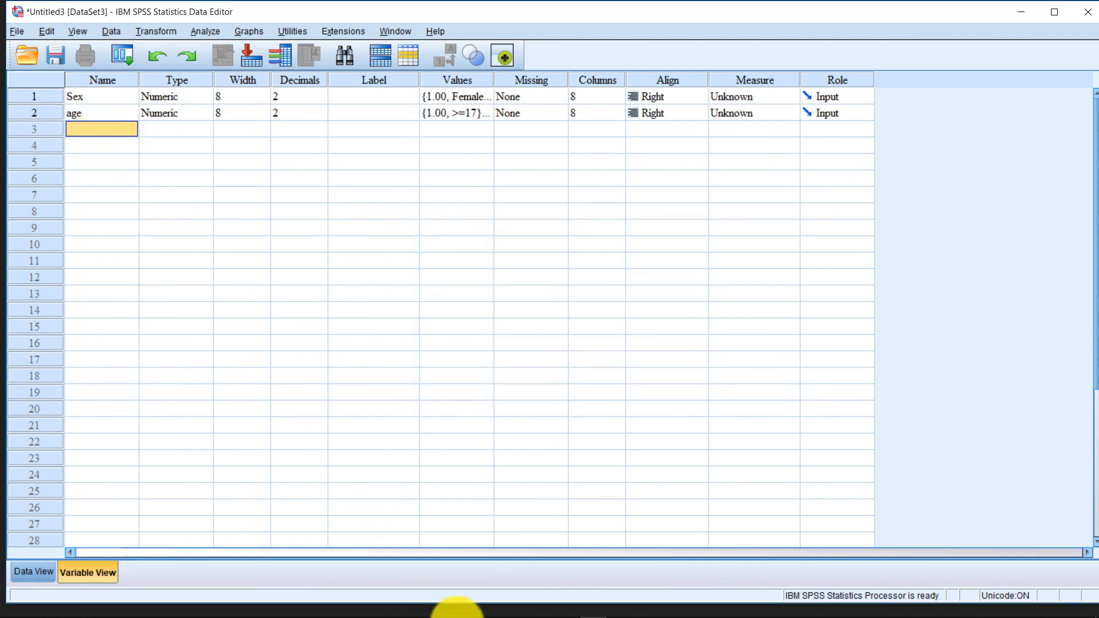
left_click(408, 610)
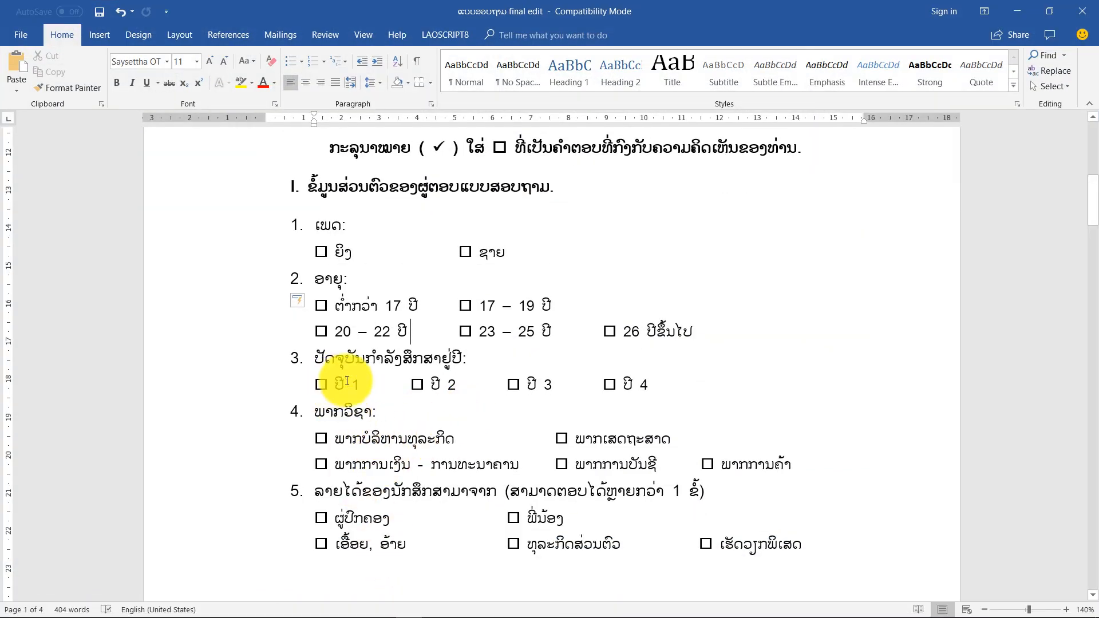
left_click(408, 517)
scroll(501, 480, "down", 4)
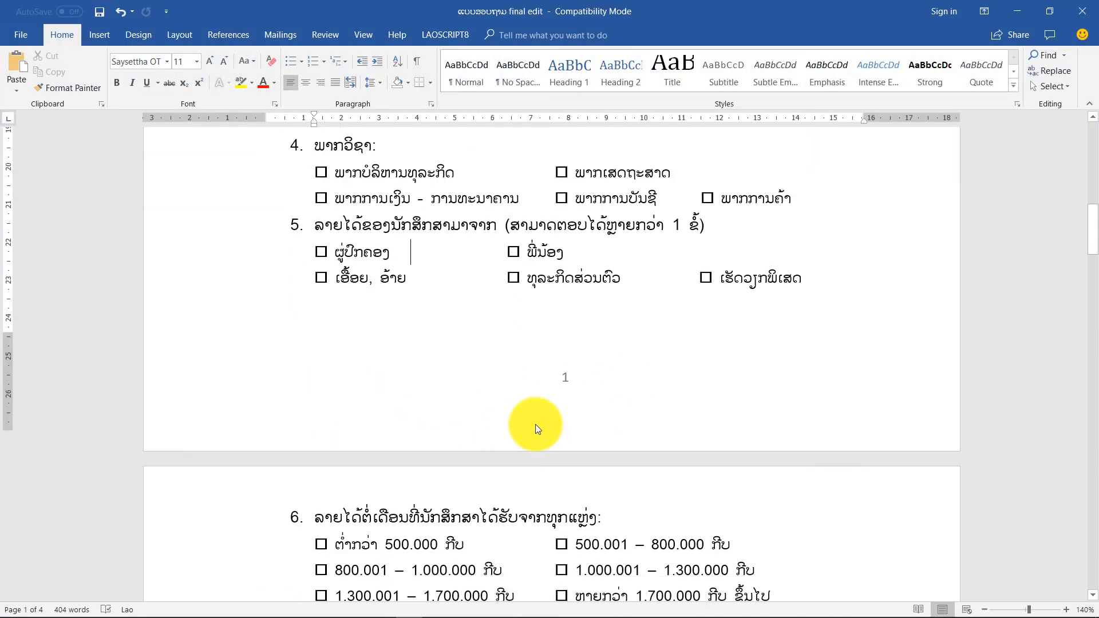
scroll(535, 427, "up", 4)
left_click(501, 280)
scroll(508, 275, "down", 1)
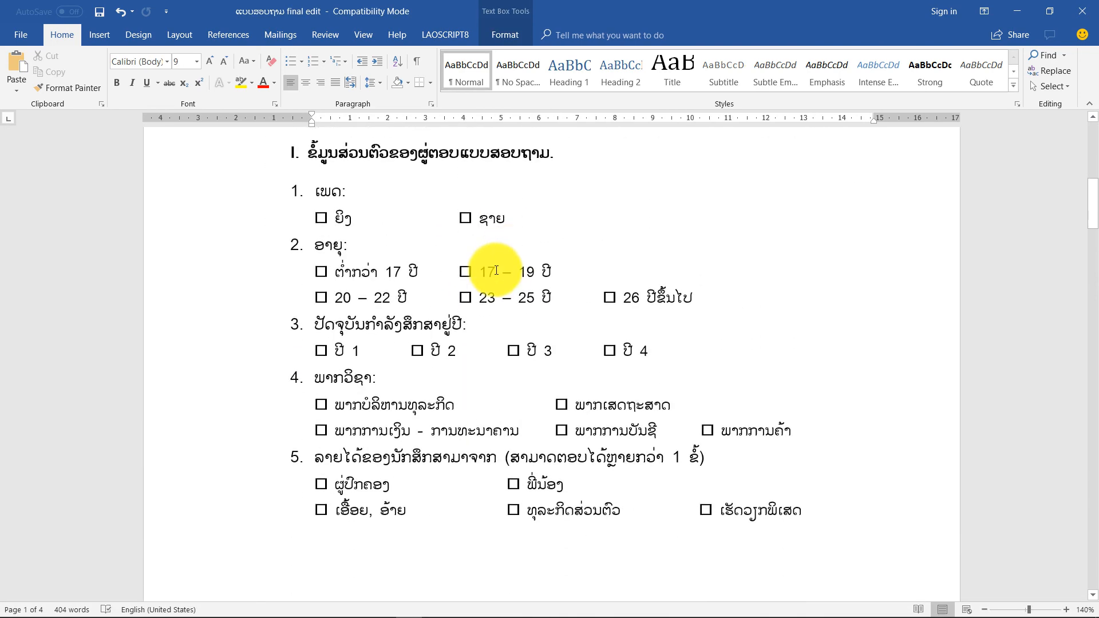
scroll(496, 264, "down", 3)
scroll(496, 264, "down", 3)
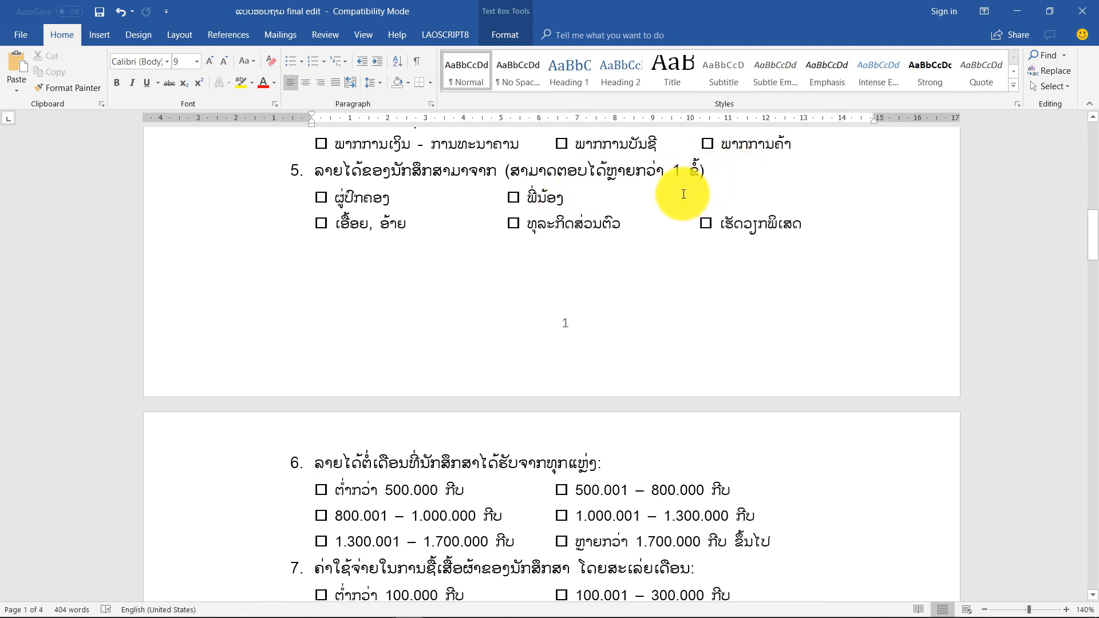
Examine the answer options of question 5 on students' income sources, which allows multiple answers, and return to SPSS.
left_click(412, 223)
left_click_drag(819, 219, 354, 197)
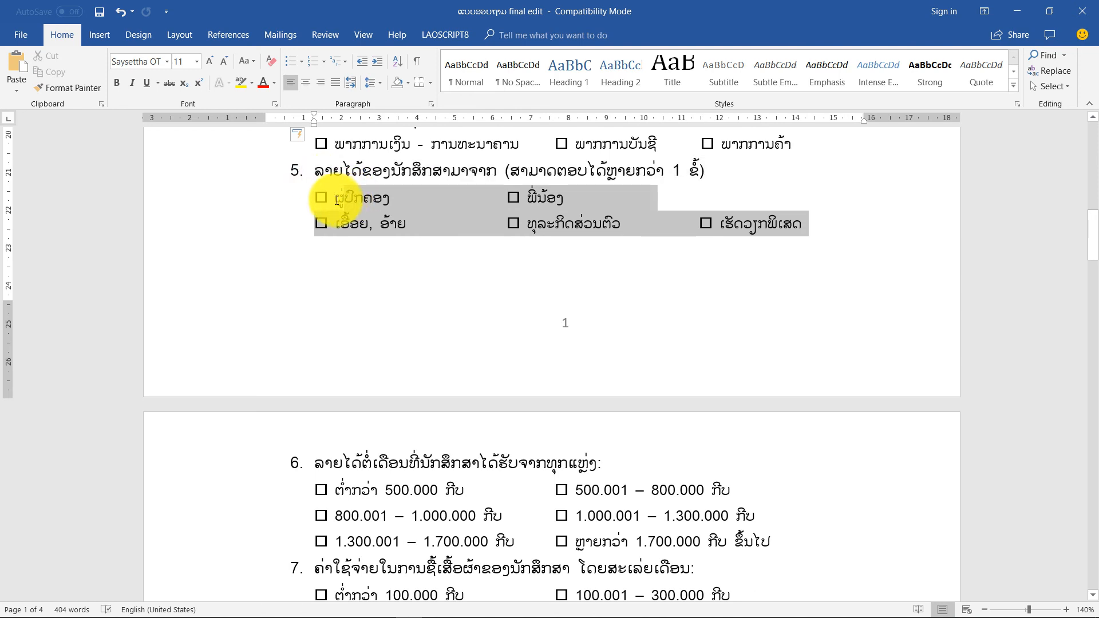
left_click(367, 196)
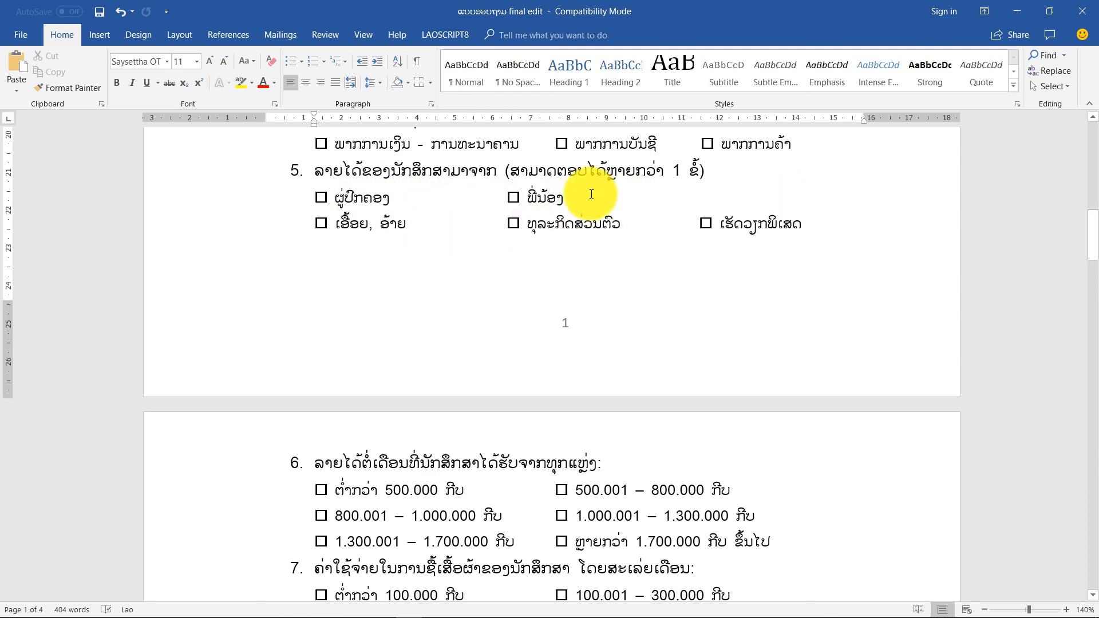
left_click_drag(832, 223, 337, 197)
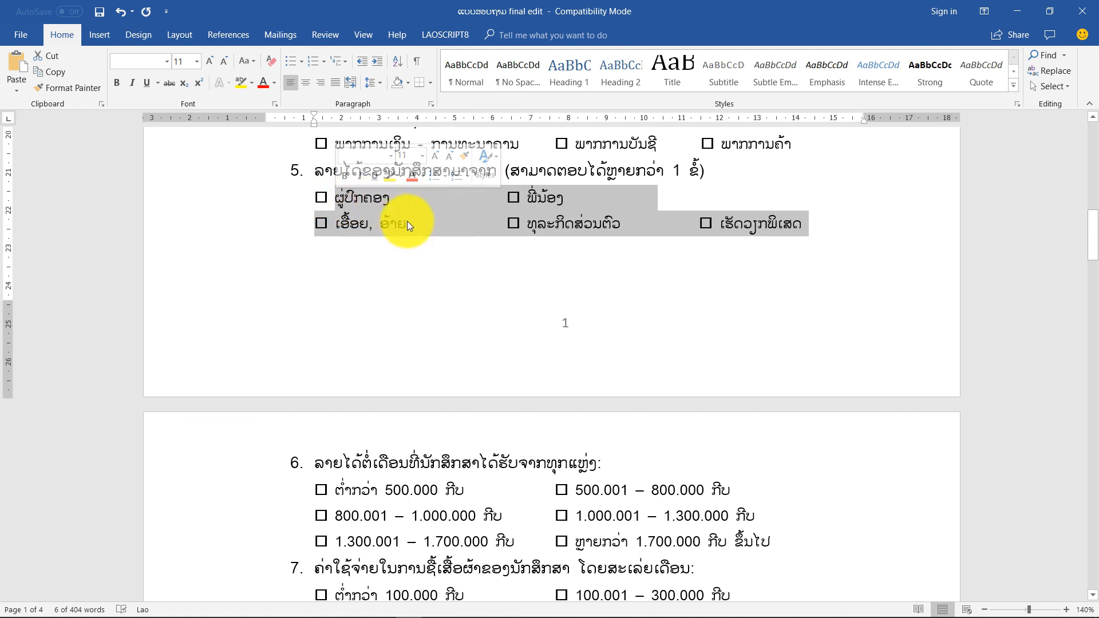
left_click(477, 224)
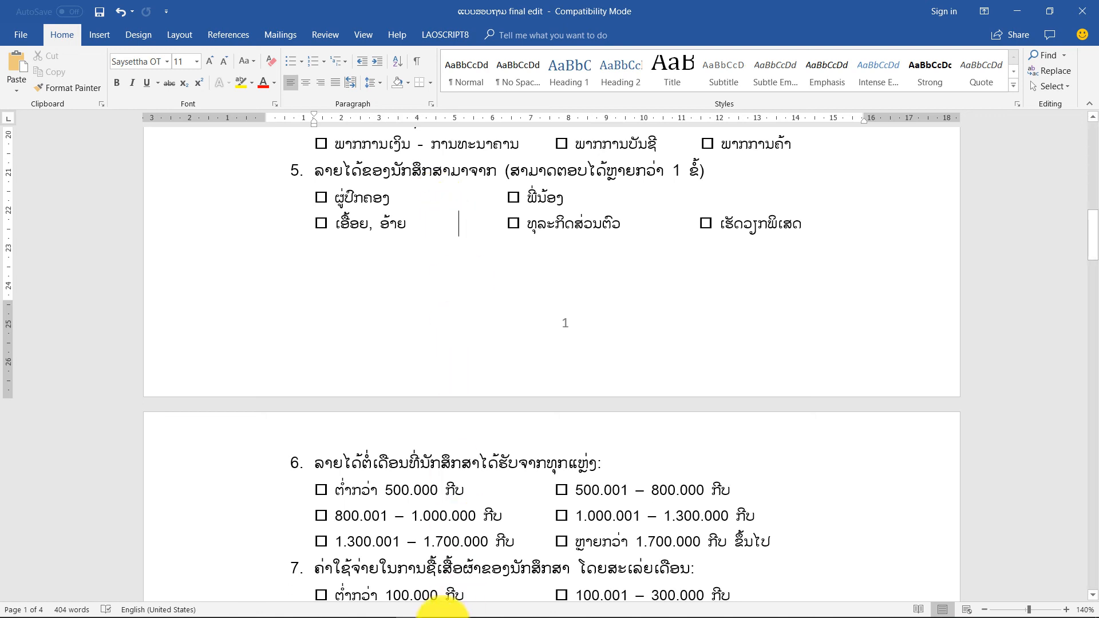
mouse_move(403, 612)
left_click(522, 607)
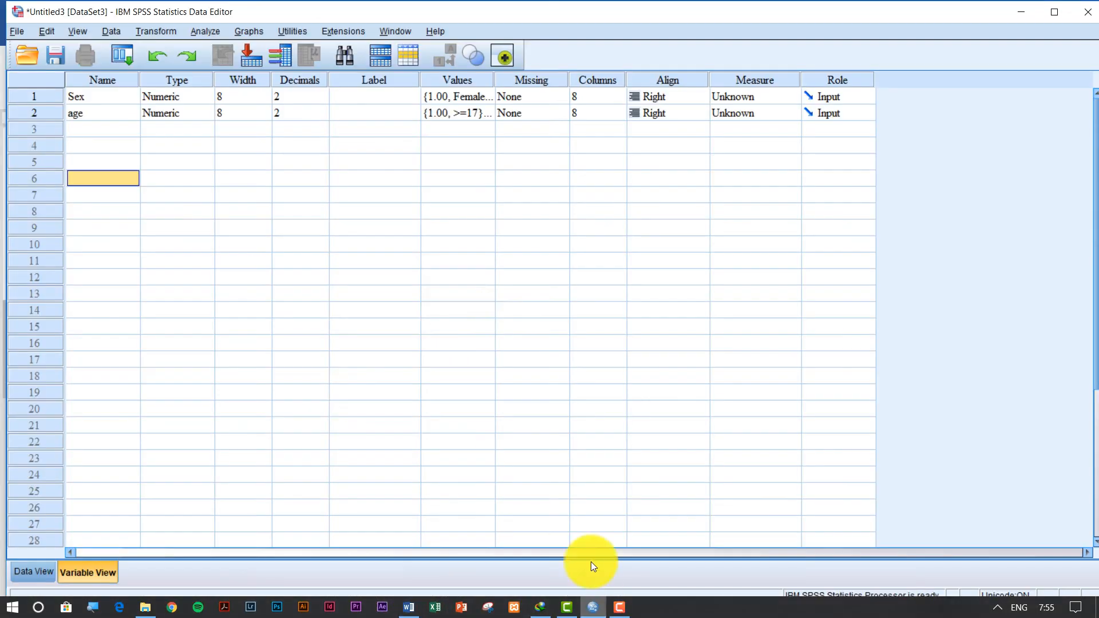
Create a variable named Parent in row 3 for the first option of question 5, checking the Word questionnaire.
left_click(109, 129)
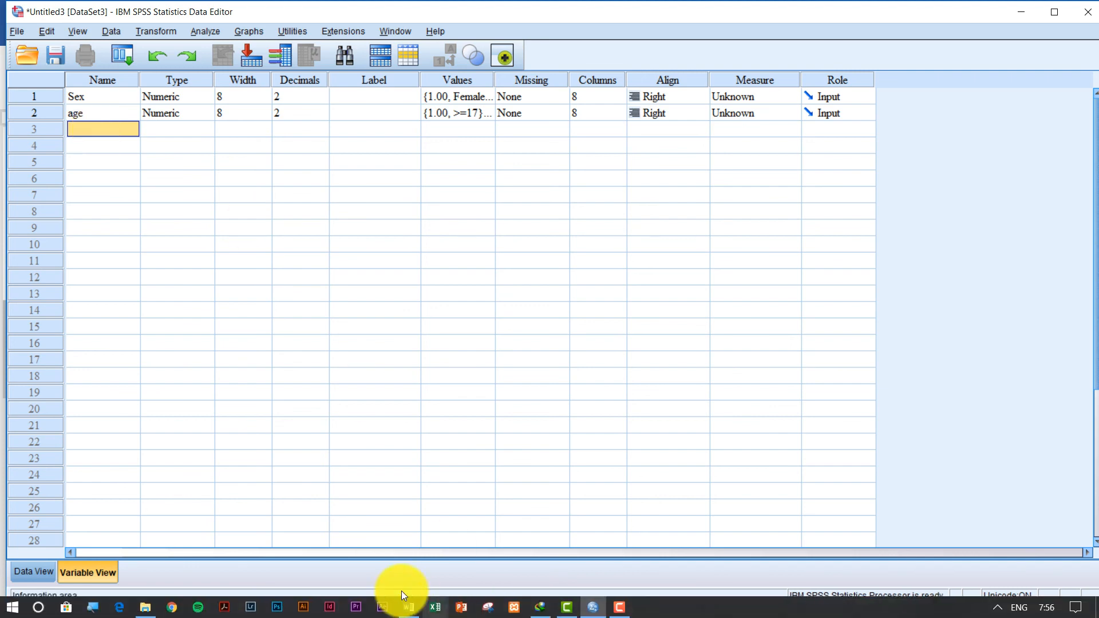
left_click(409, 606)
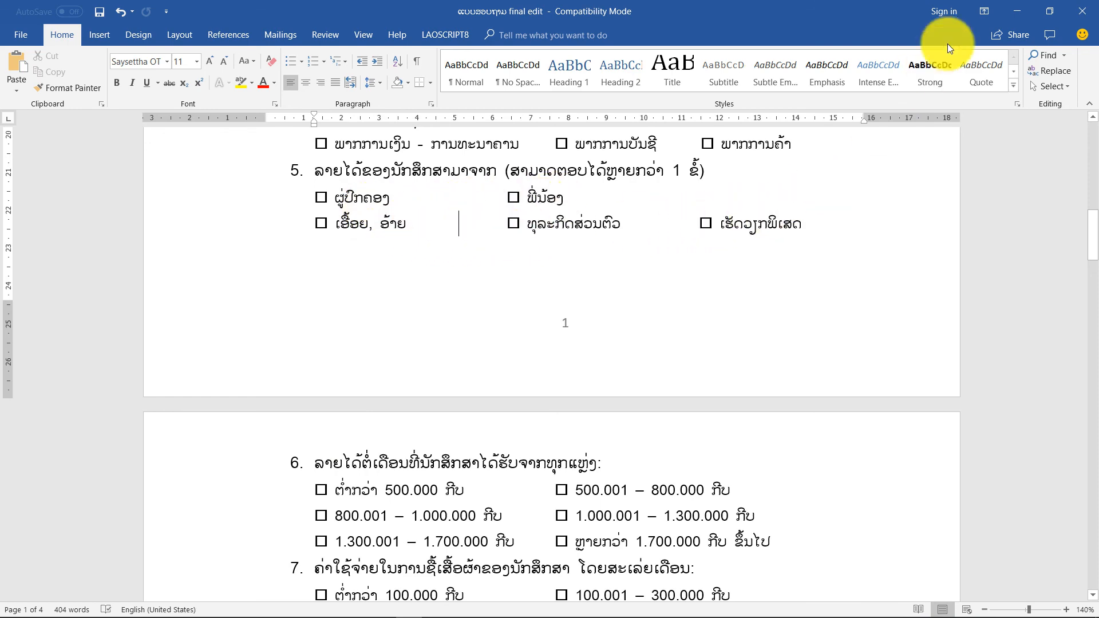
left_click(1021, 10)
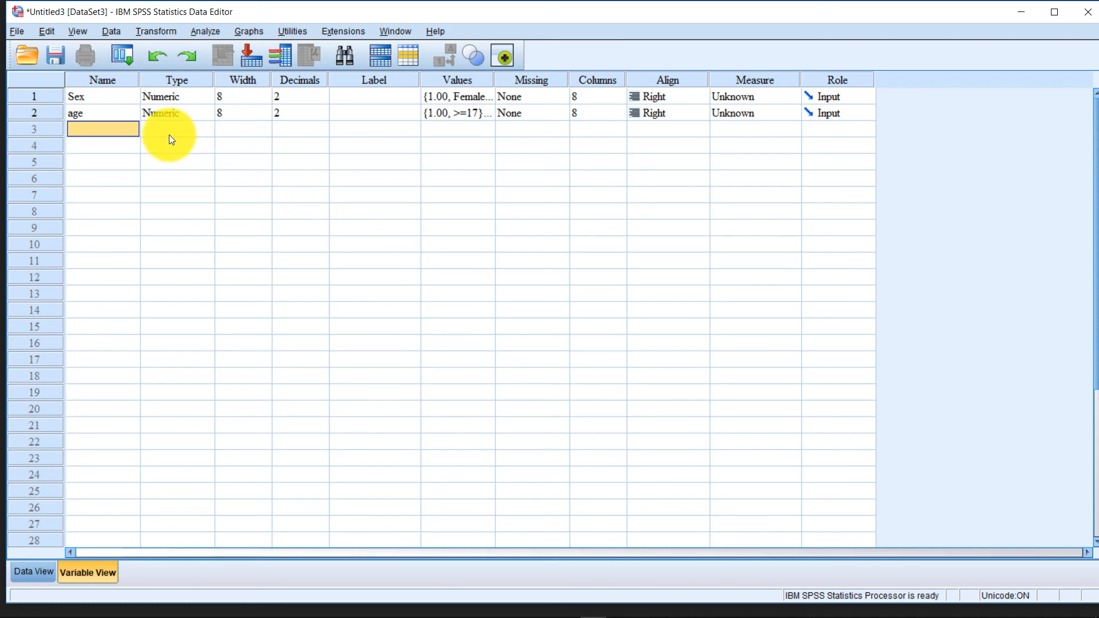
type("Pare")
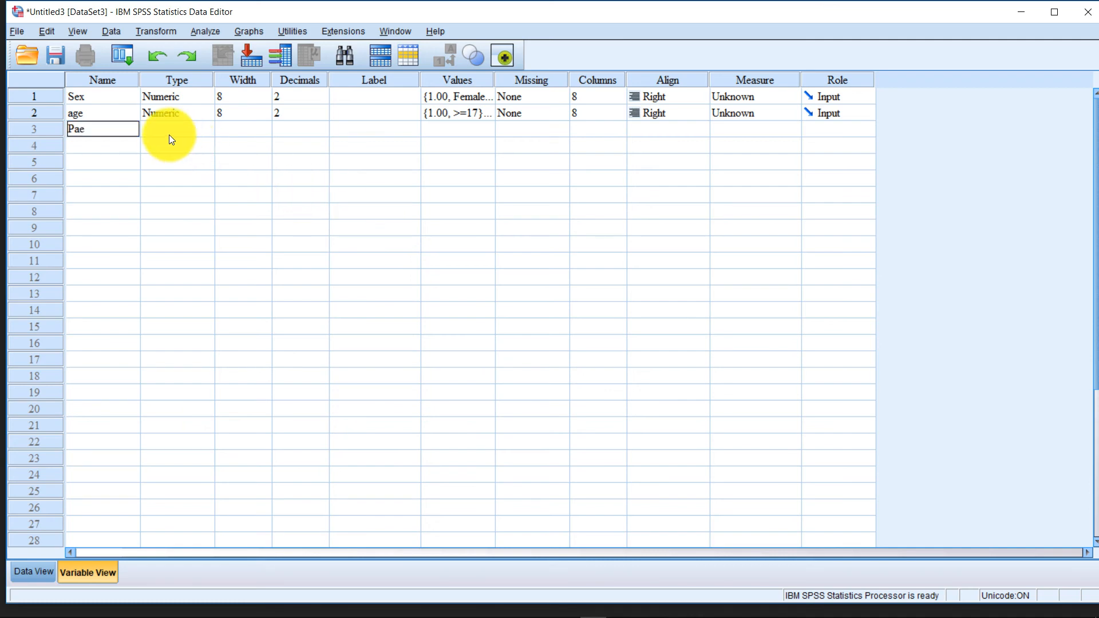
key("BackSpace")
type("rent")
left_click(169, 135)
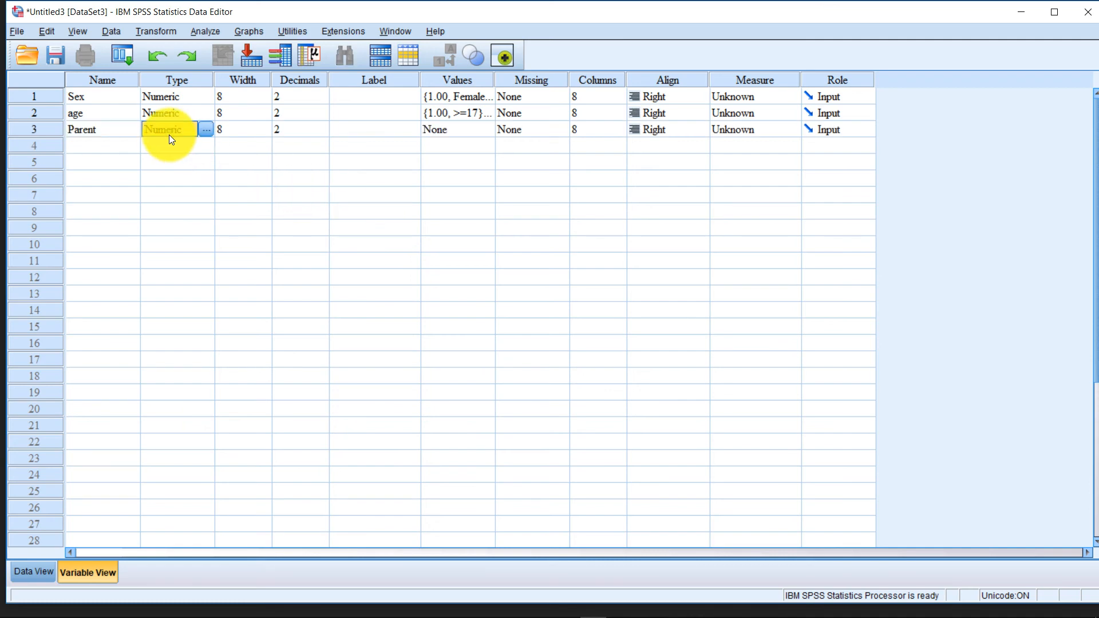
Create variables named cousin and sisbro in rows 4 and 5 for the next income source options in the Word questionnaire.
left_click(108, 145)
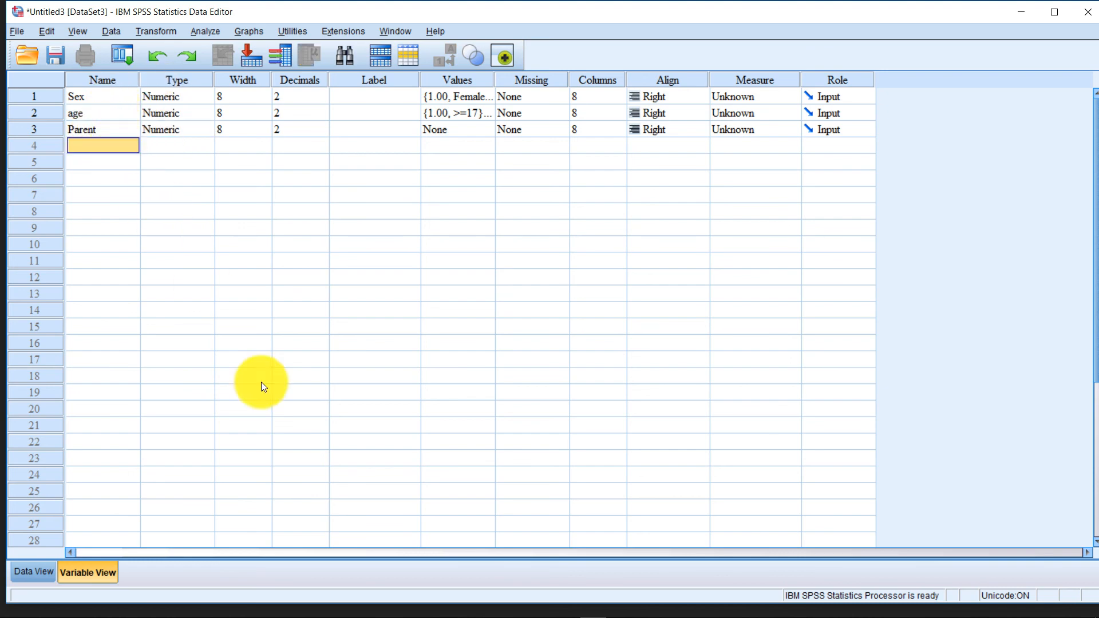
left_click(410, 608)
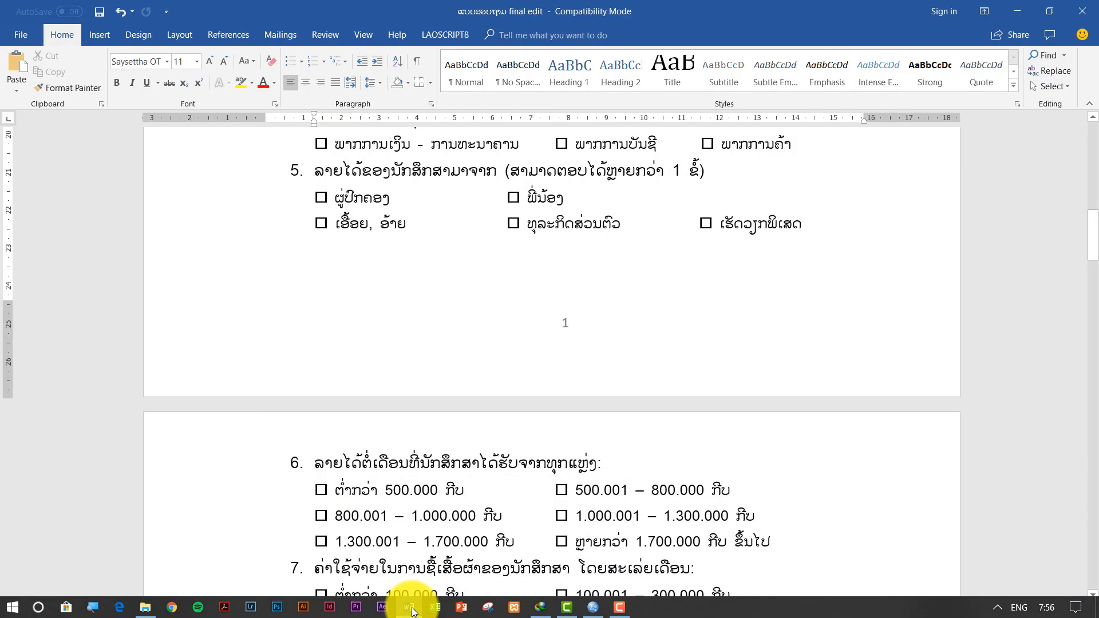
key("alt+Tab")
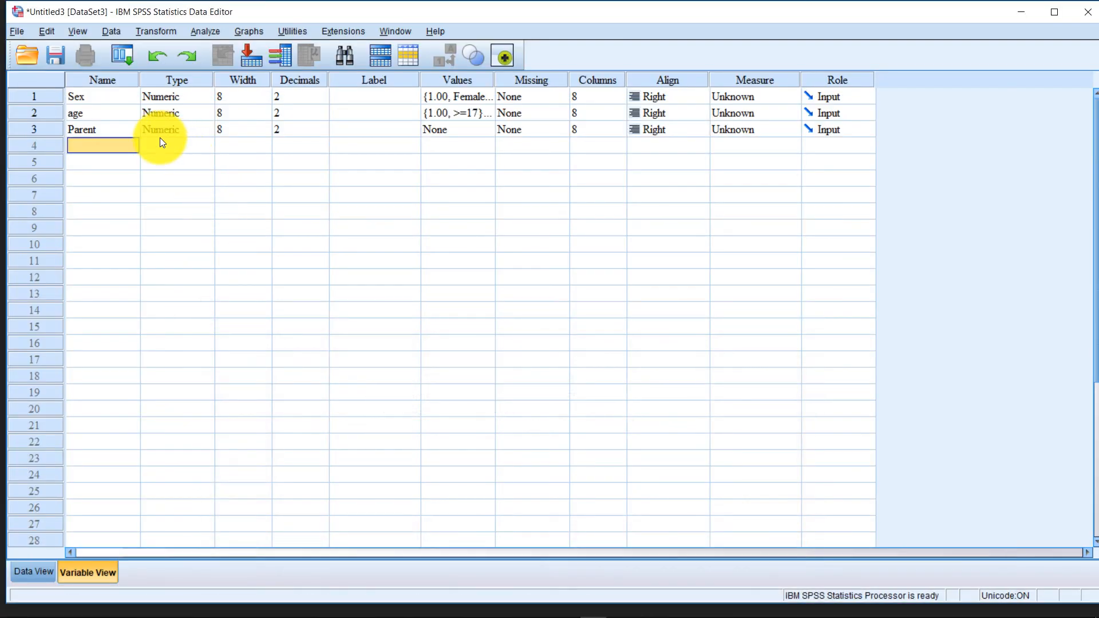
type("cousin")
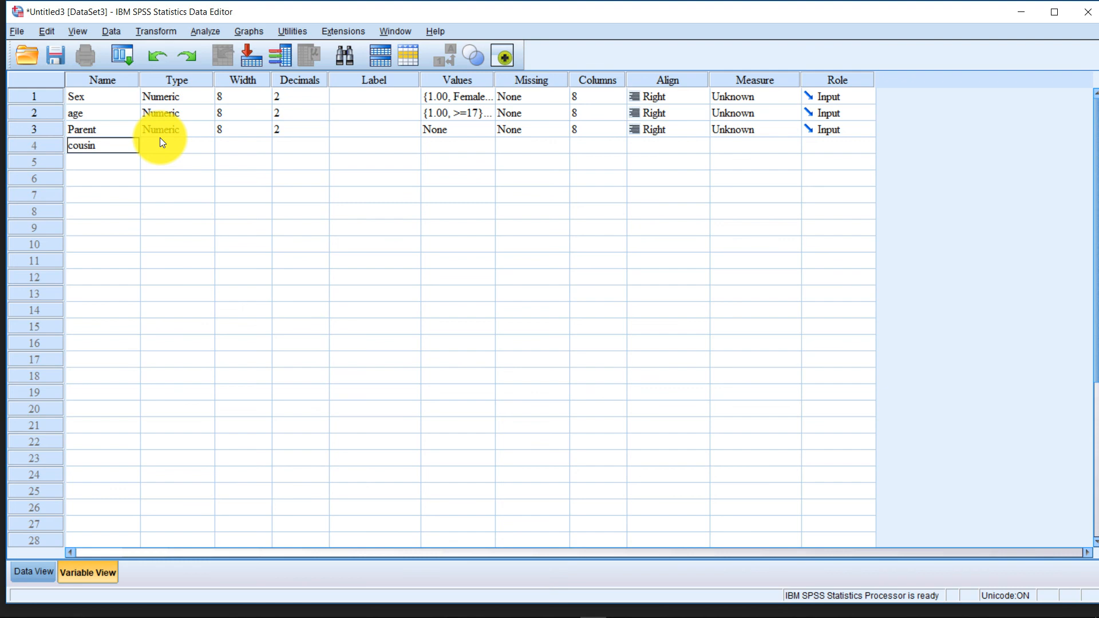
key("Return")
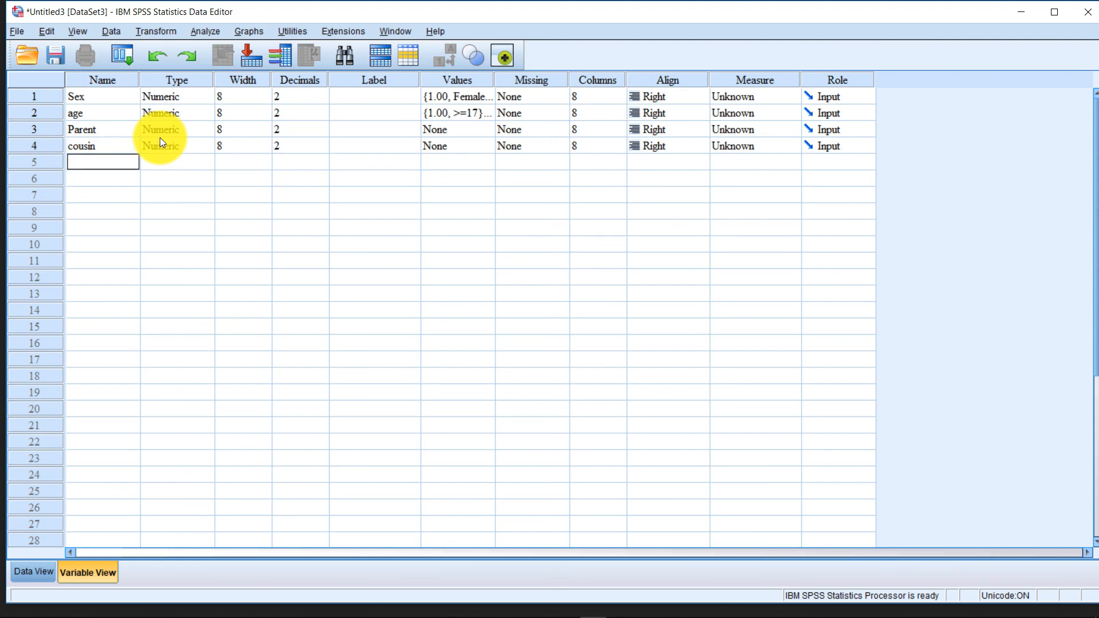
type("sisbro")
key("Return")
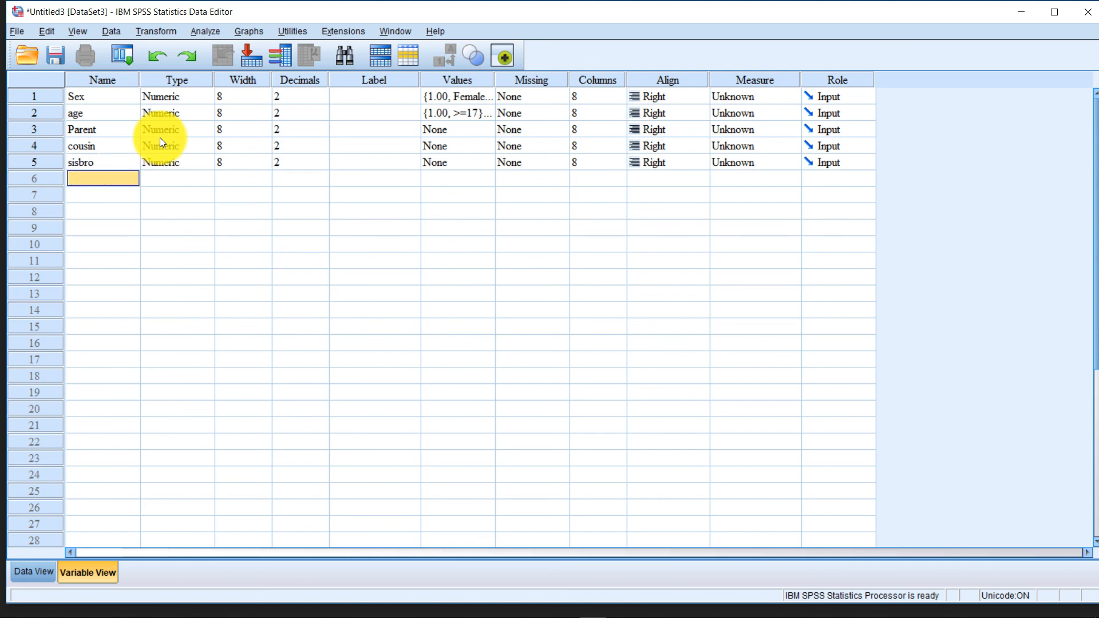
Create a variable named Business in row 6 for the own-business income option.
type("Bu")
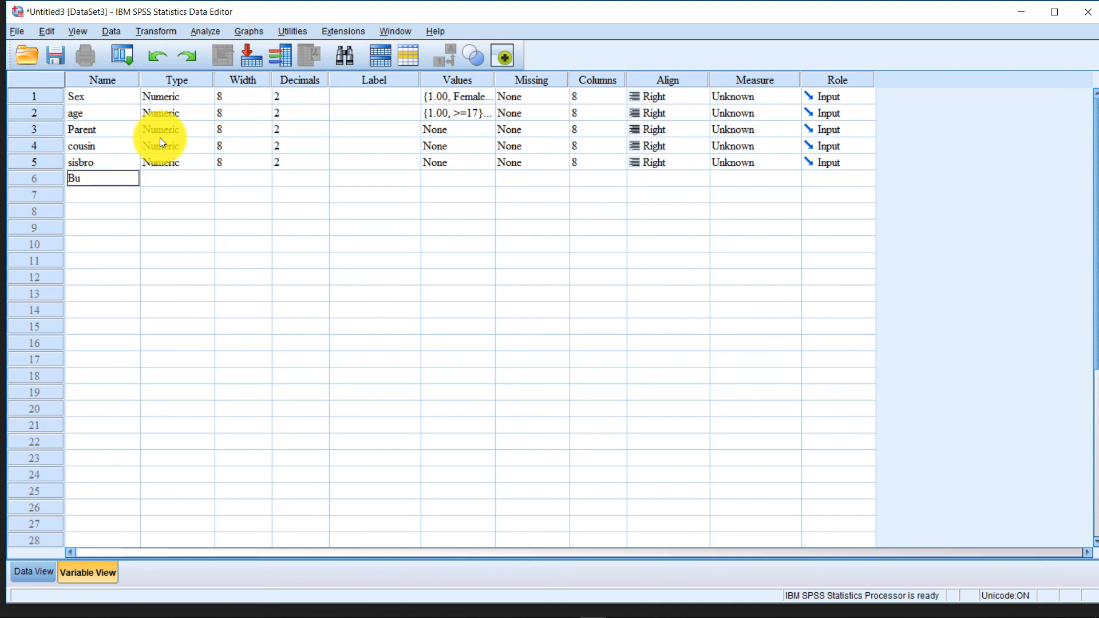
type("siness")
left_click(558, 227)
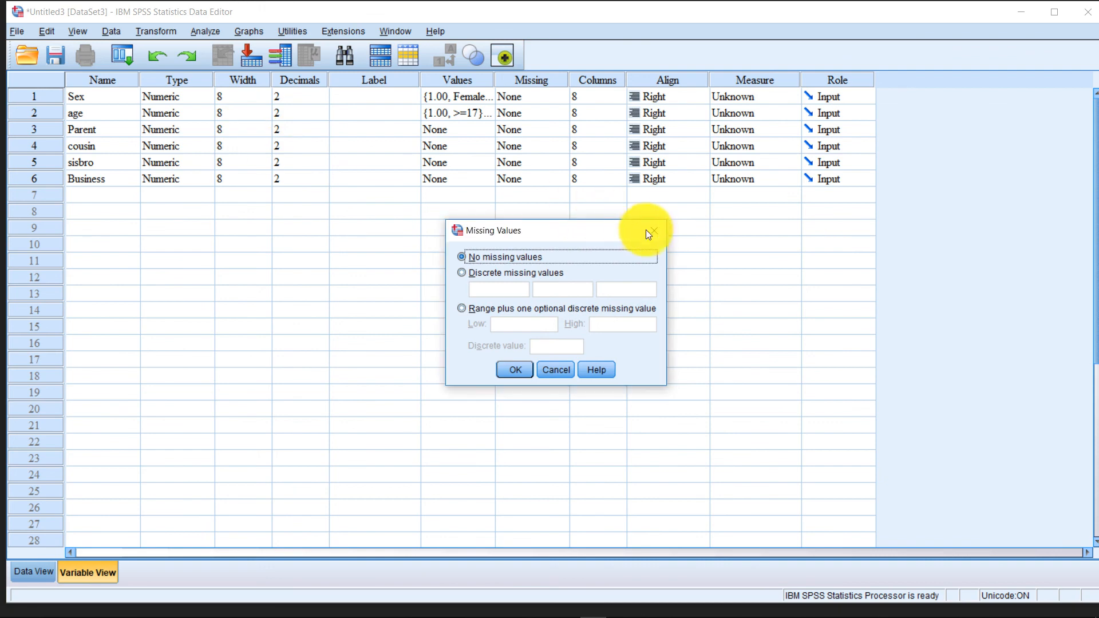
Dismiss the Missing Values settings without changing anything.
left_click(648, 231)
left_click_drag(123, 130, 118, 198)
left_click(174, 197)
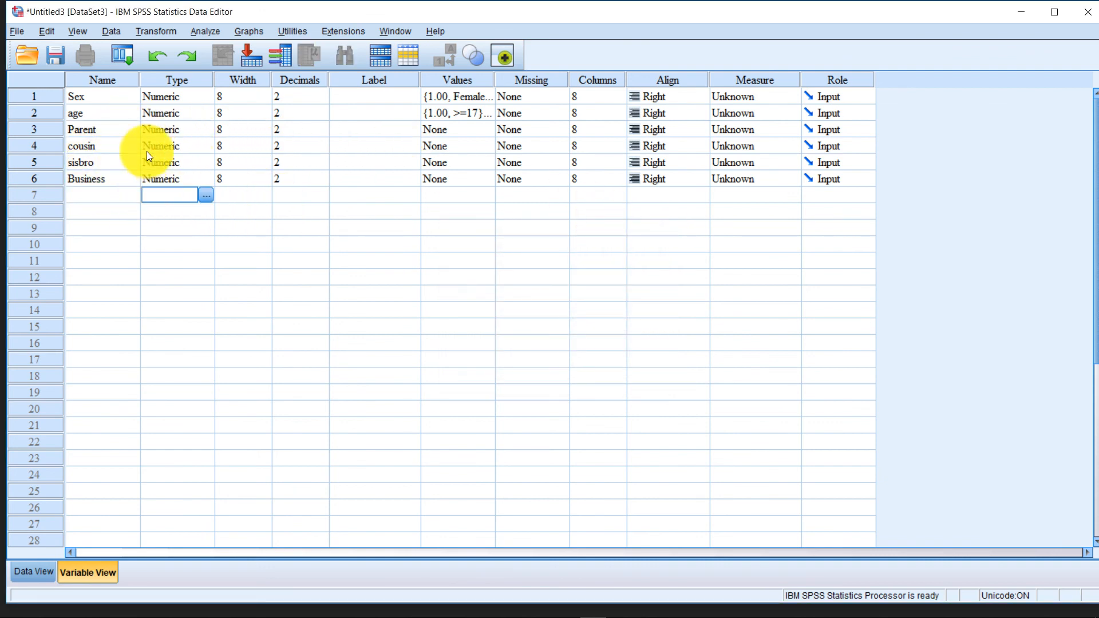
Add the value label 1 = Yes to the Parent variable.
left_click(138, 129)
left_click(464, 135)
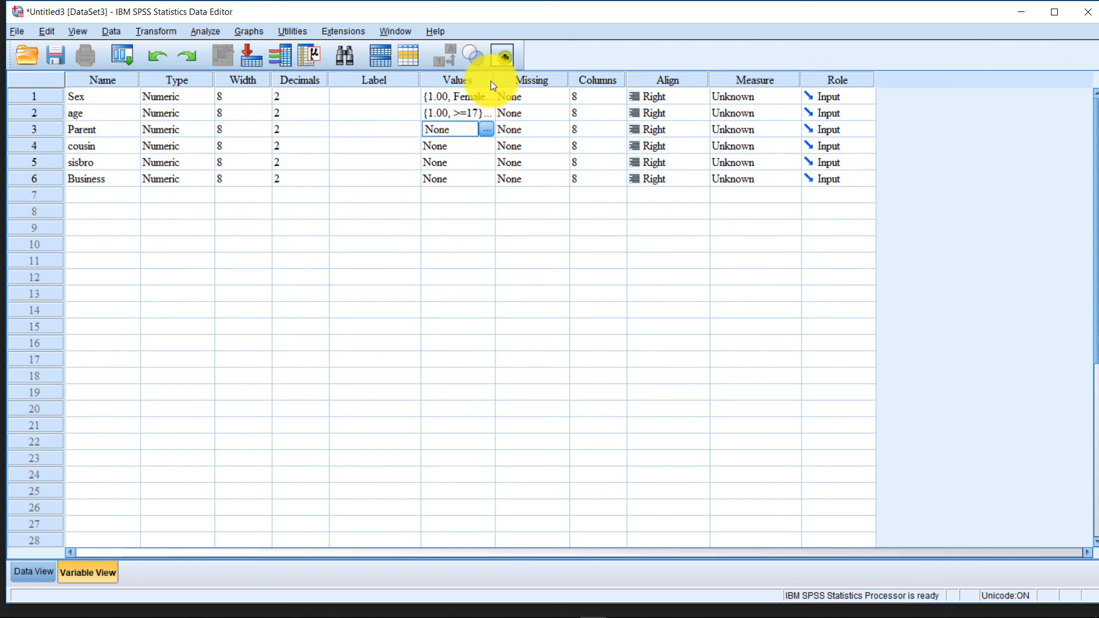
left_click(492, 130)
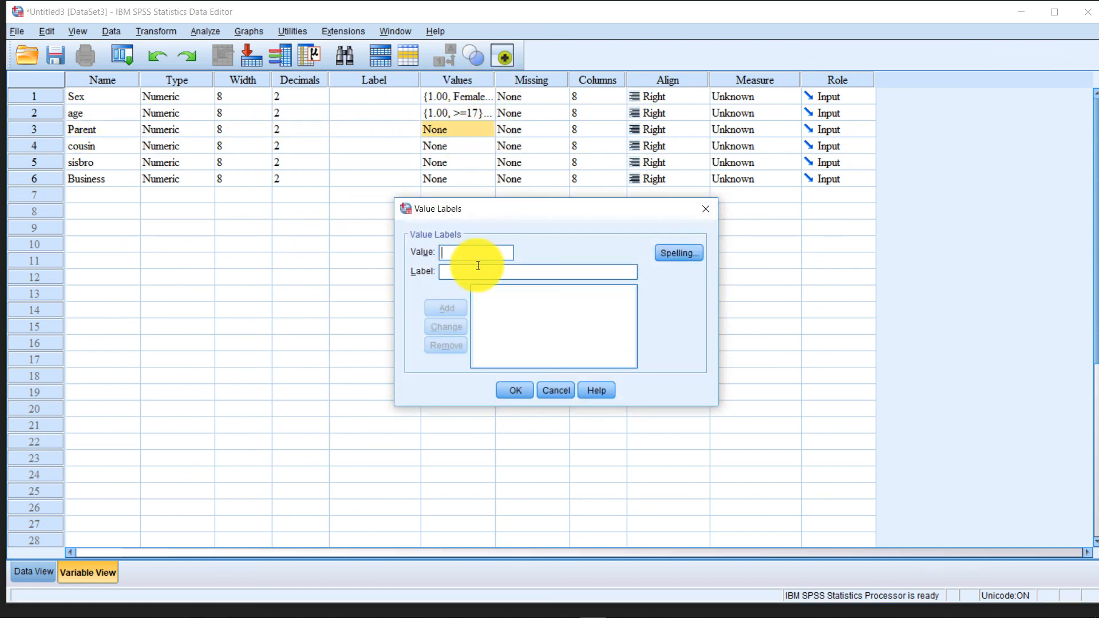
type("1")
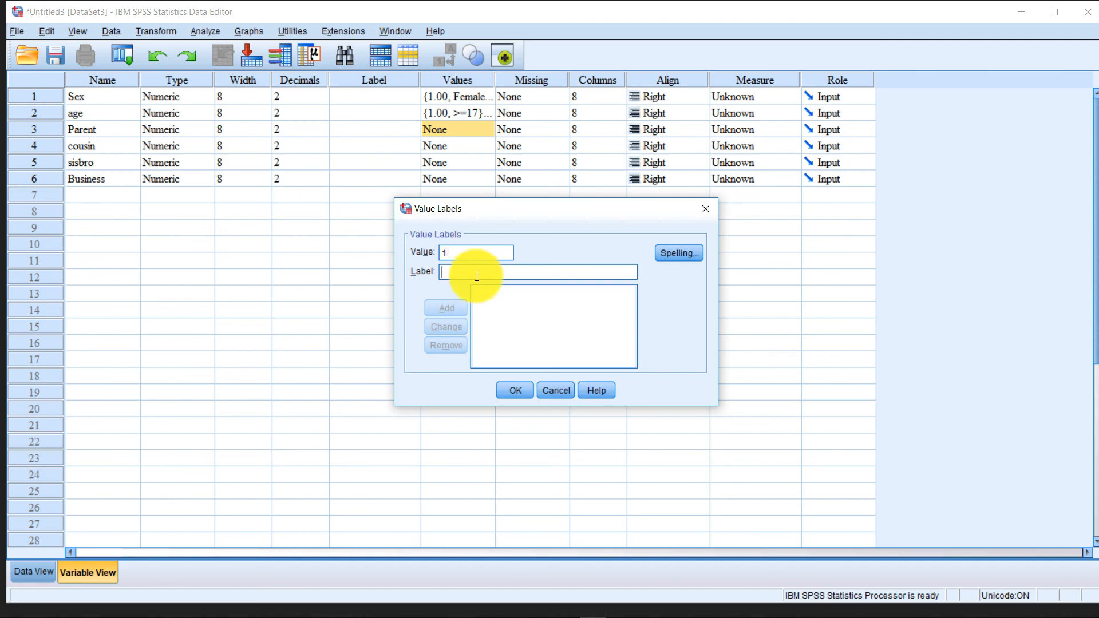
left_click(477, 272)
type("Yes")
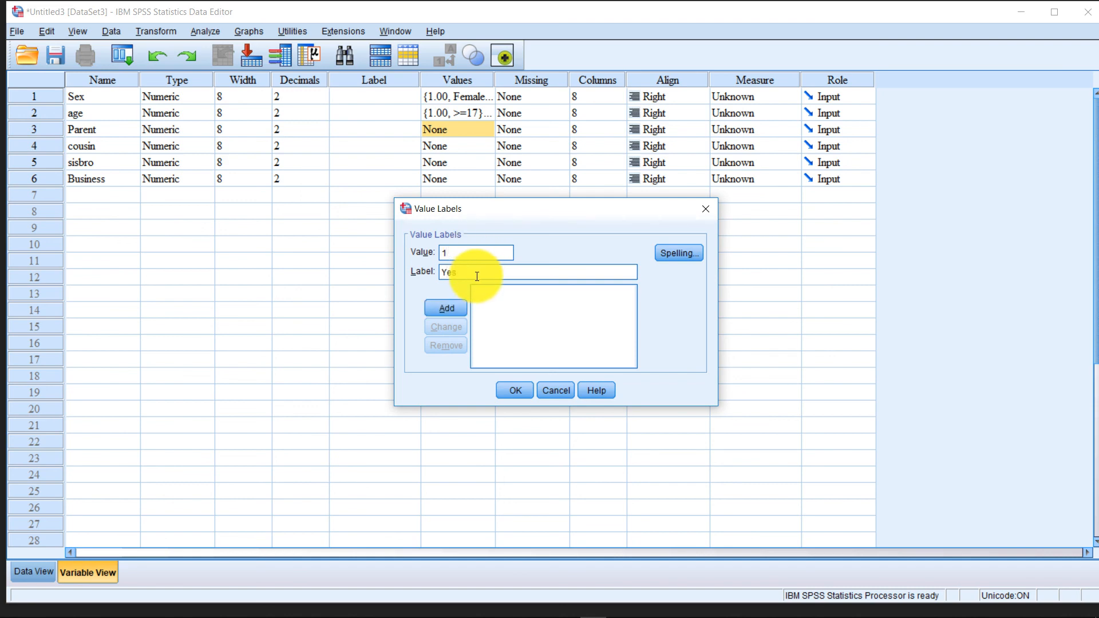
left_click(455, 307)
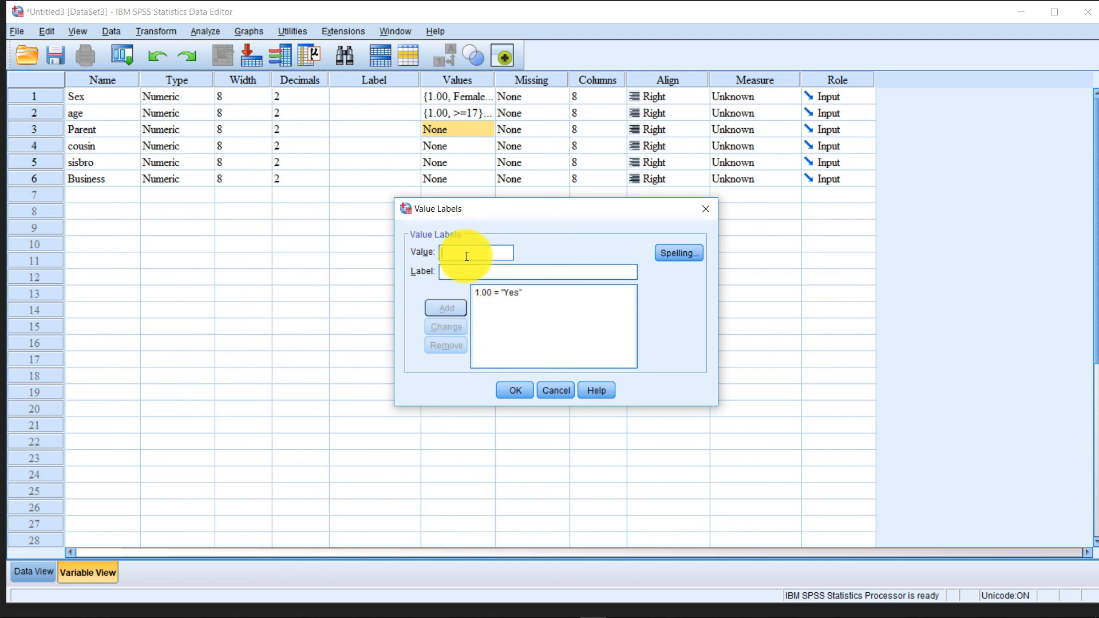
Add the value label 2 = No to the Parent variable and confirm its value labels.
type("2")
left_click(466, 273)
type("No")
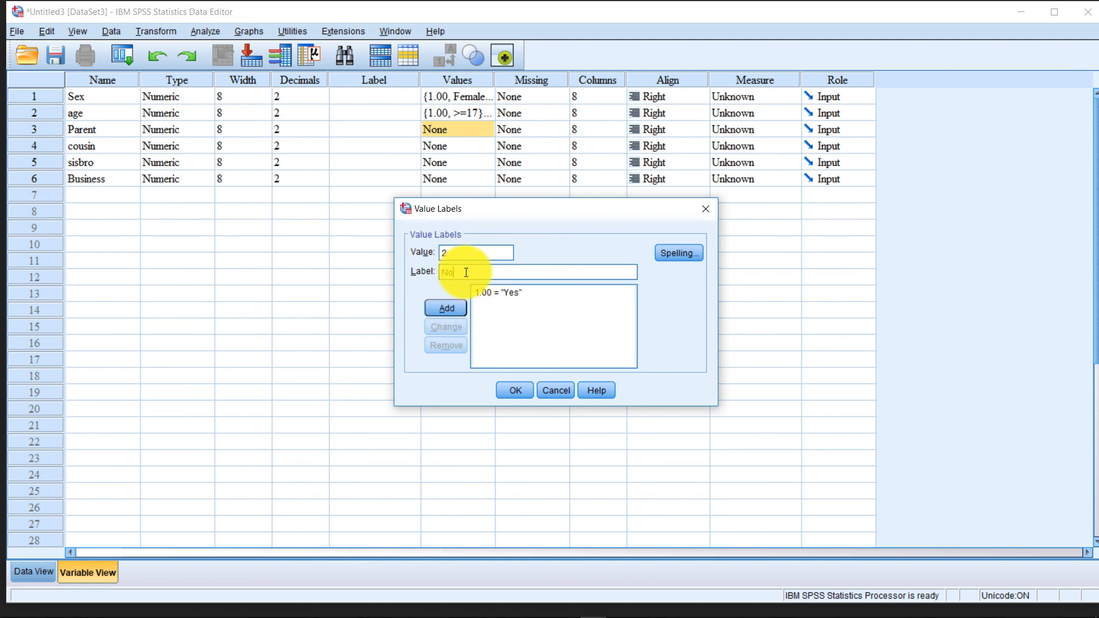
left_click(451, 308)
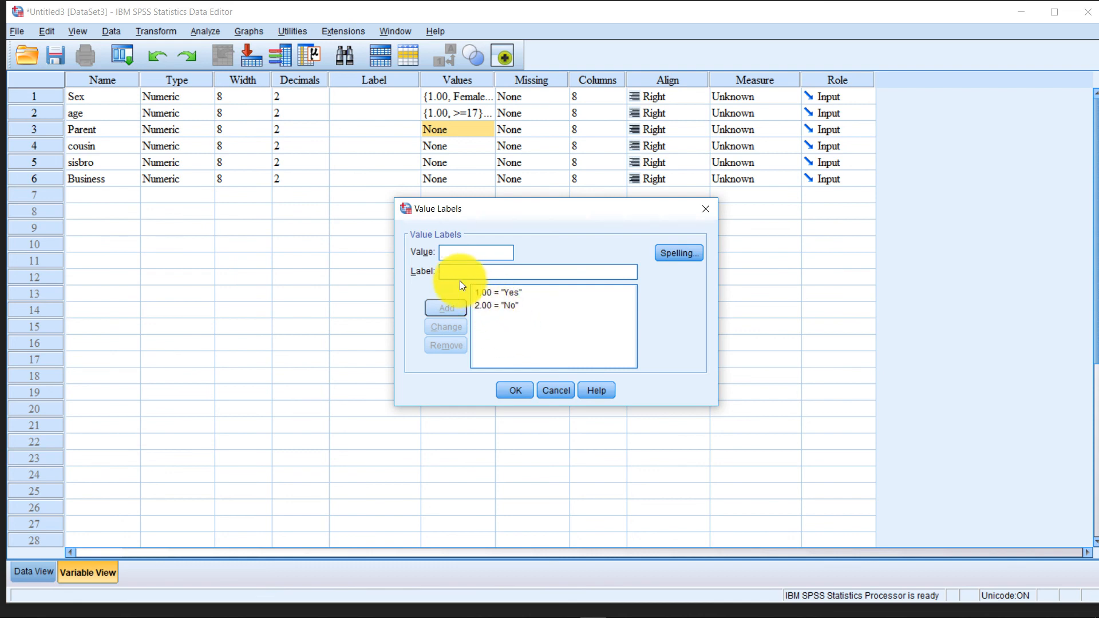
left_click(499, 304)
left_click(516, 292)
left_click(512, 306)
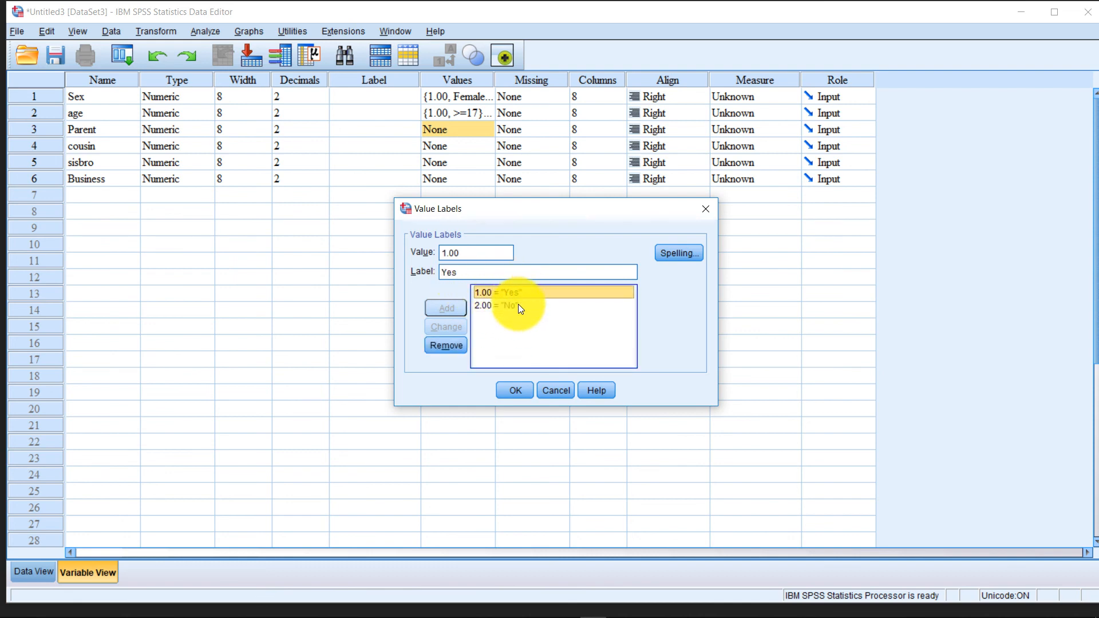
left_click(516, 389)
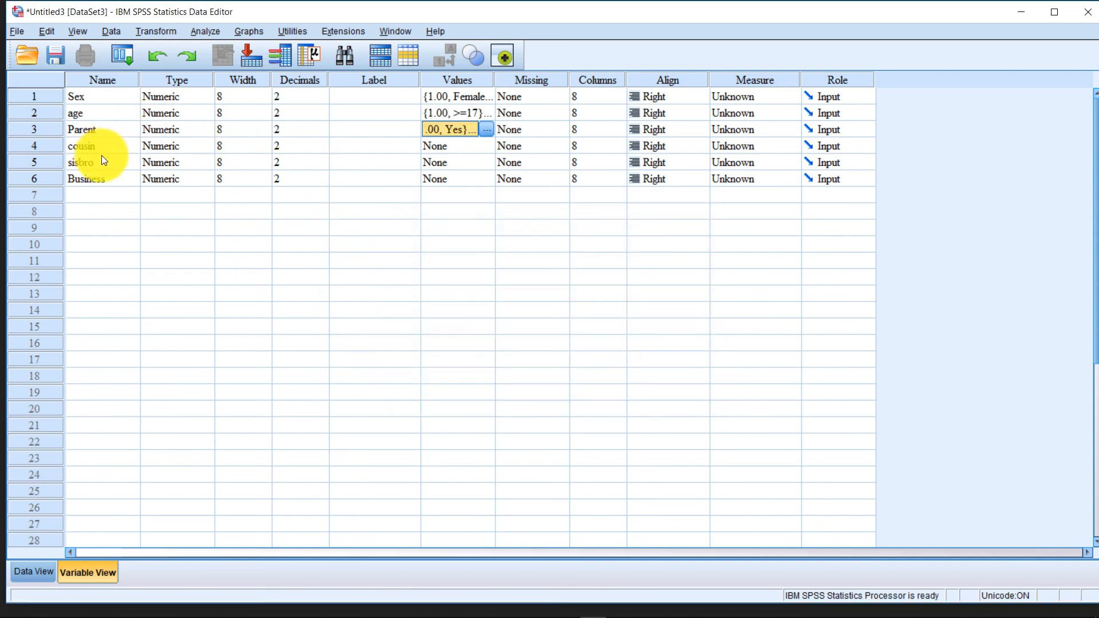
Copy Parent's value labels to the cousin, sisbro and Business variables.
right_click(448, 126)
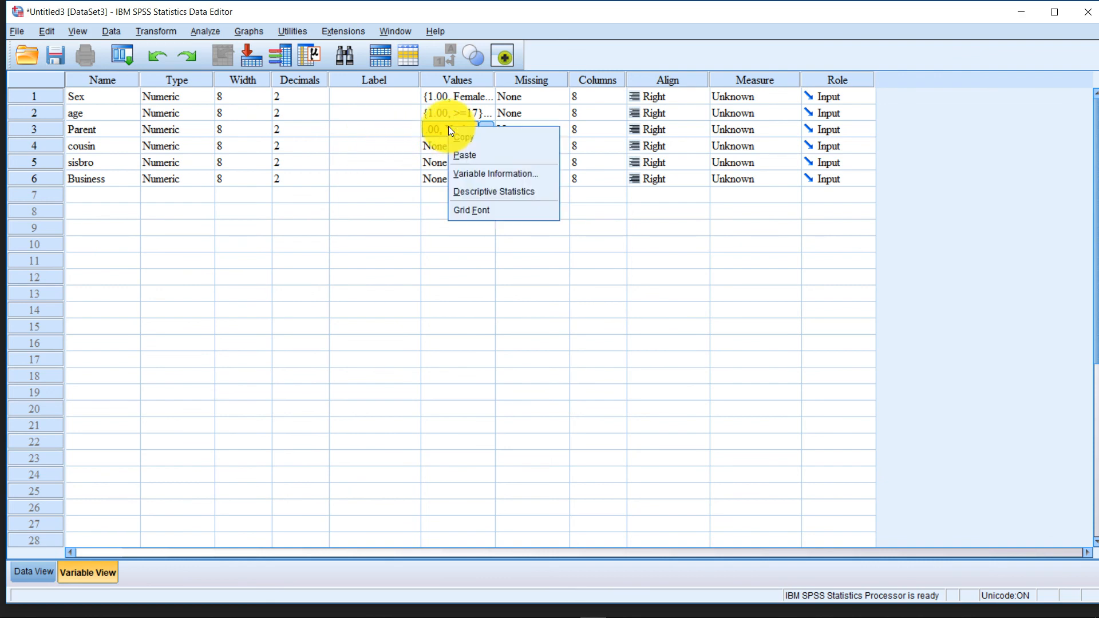
left_click(467, 136)
left_click_drag(462, 142, 459, 181)
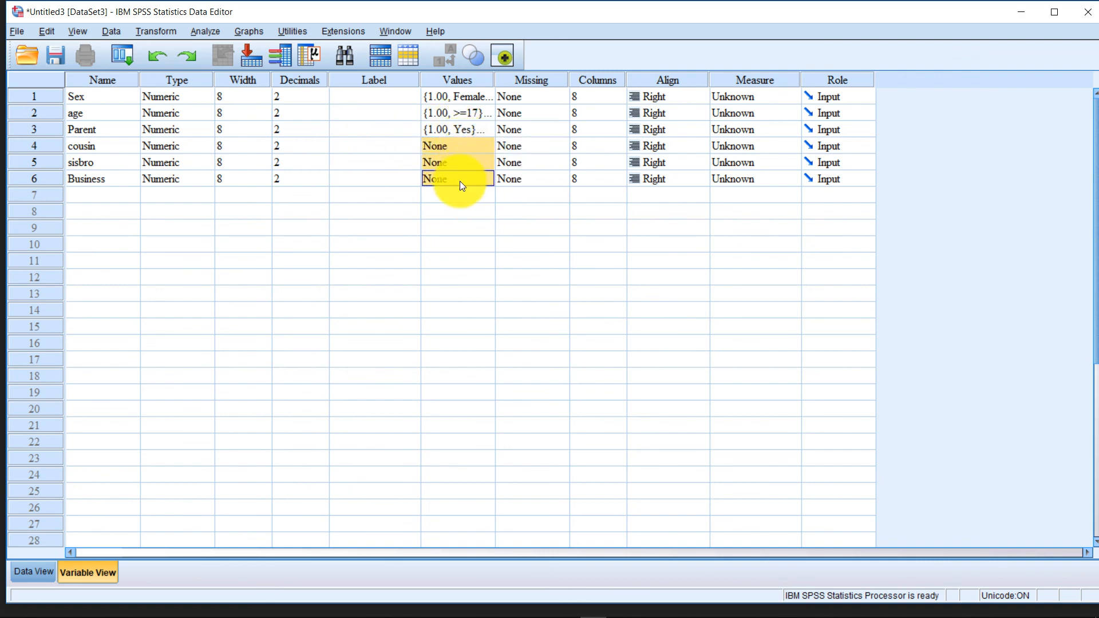
right_click(443, 157)
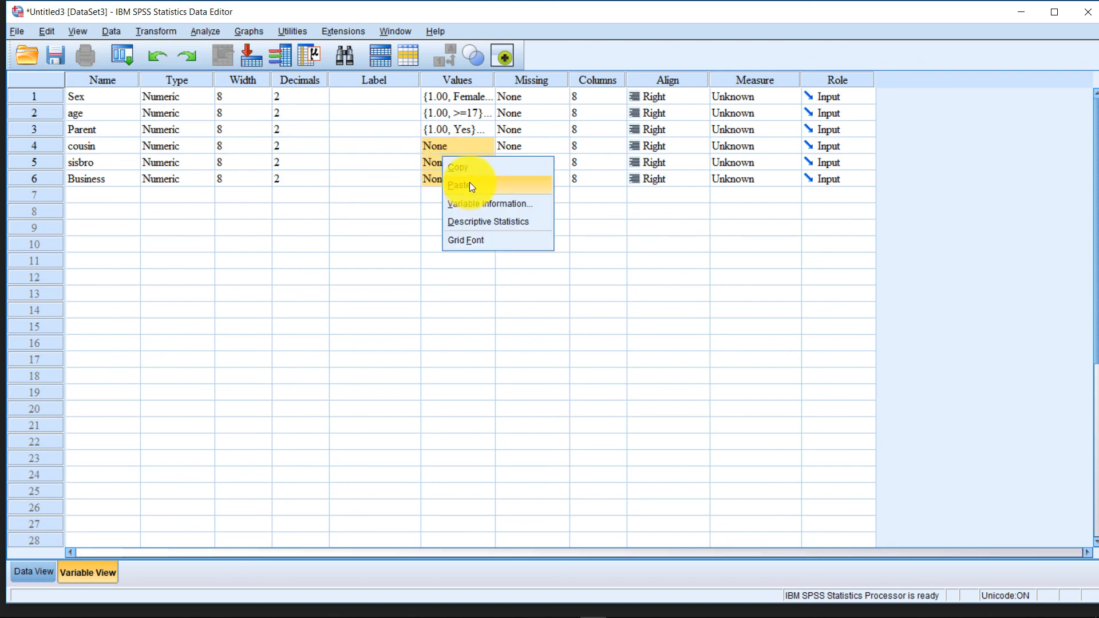
left_click(470, 185)
left_click(412, 231)
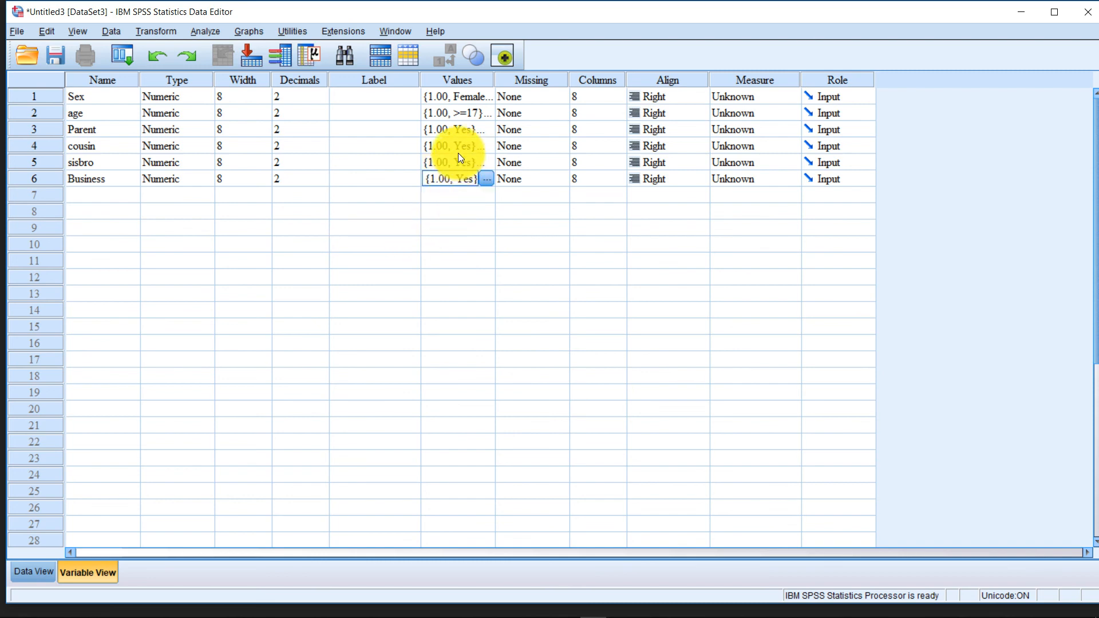
left_click(457, 129)
right_click(455, 131)
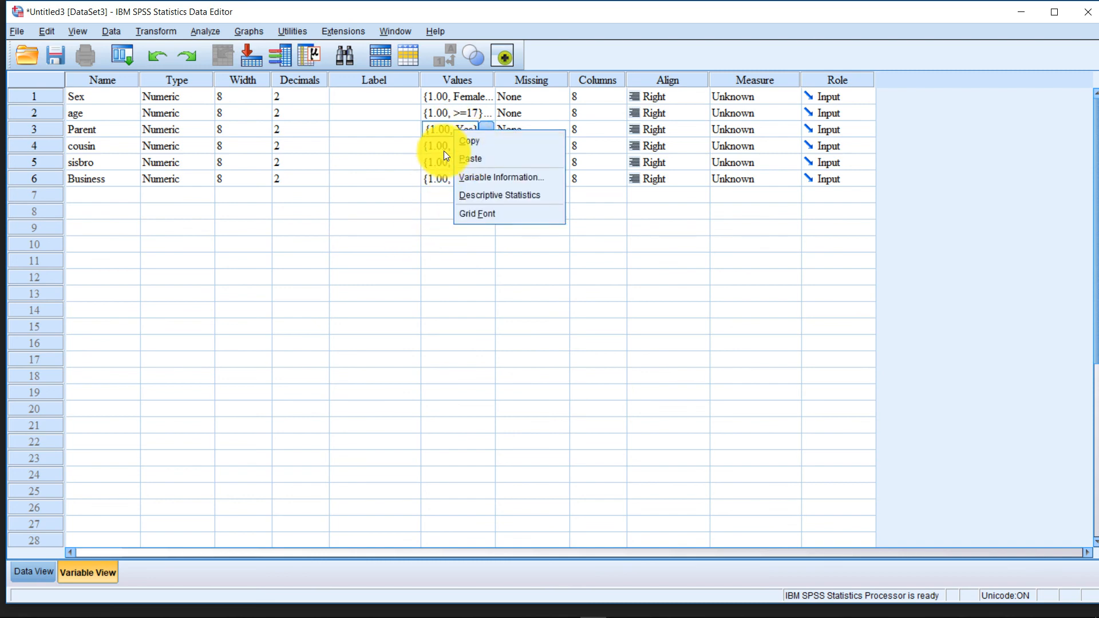
left_click_drag(444, 147, 441, 173)
right_click(442, 177)
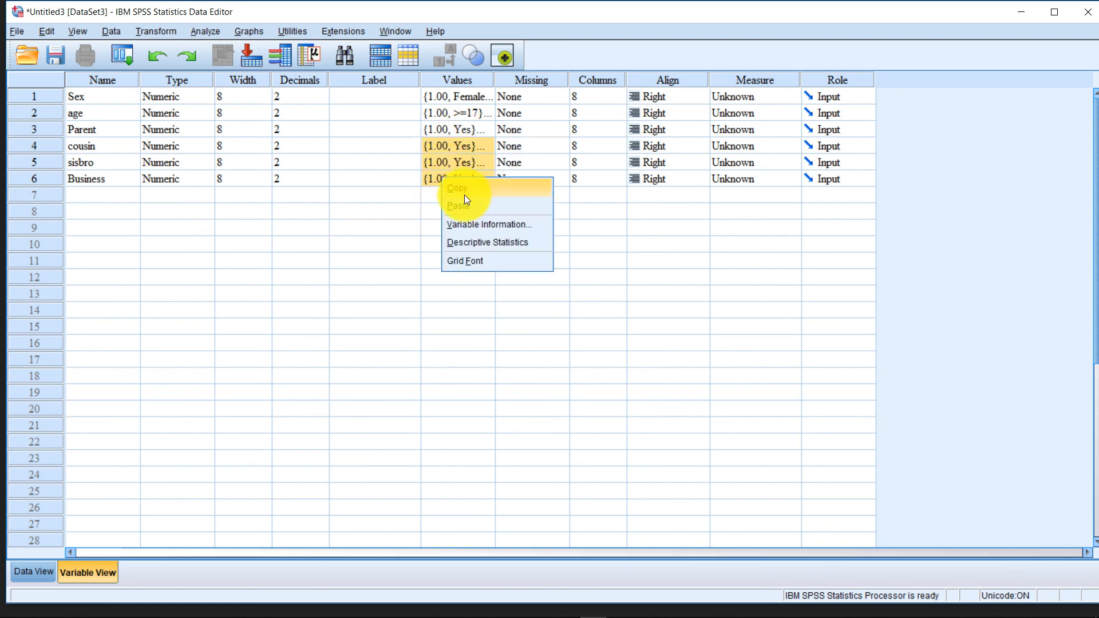
left_click(359, 210)
left_click(82, 199)
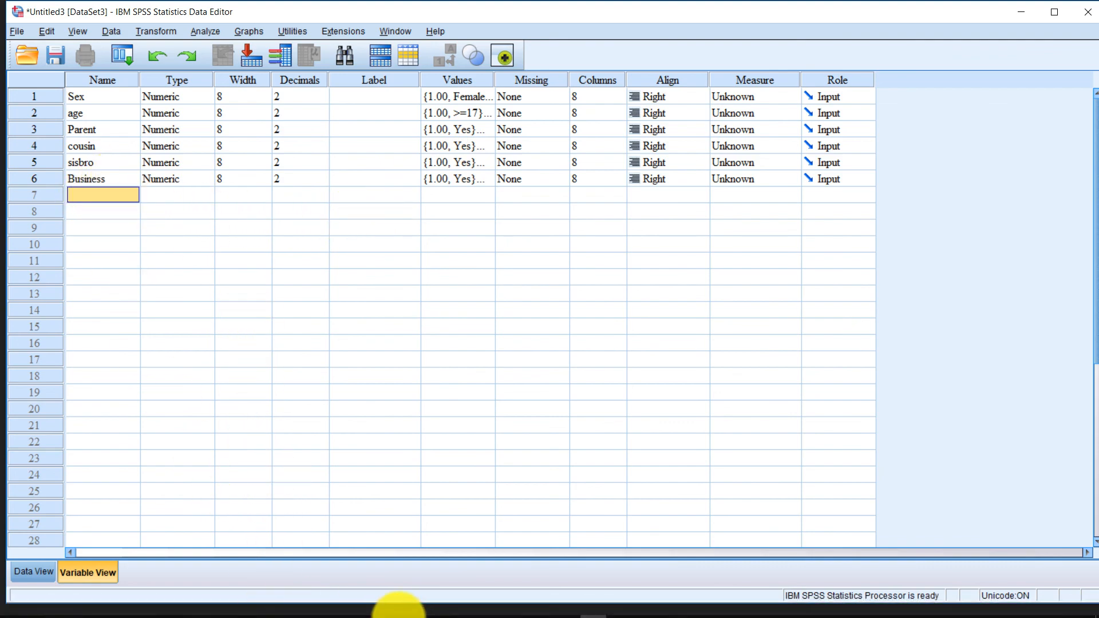
Switch to the Word questionnaire and examine questions 6 and 7 on monthly income and clothing expenses, plus the start of section II.
left_click(408, 604)
scroll(453, 263, "down", 6)
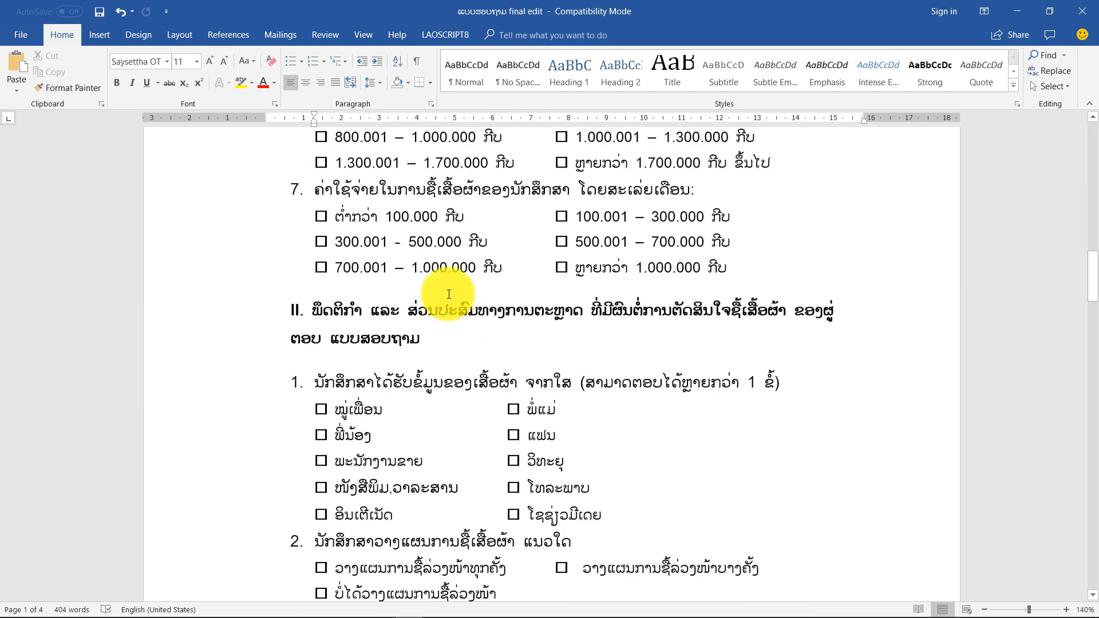
scroll(557, 267, "up", 3)
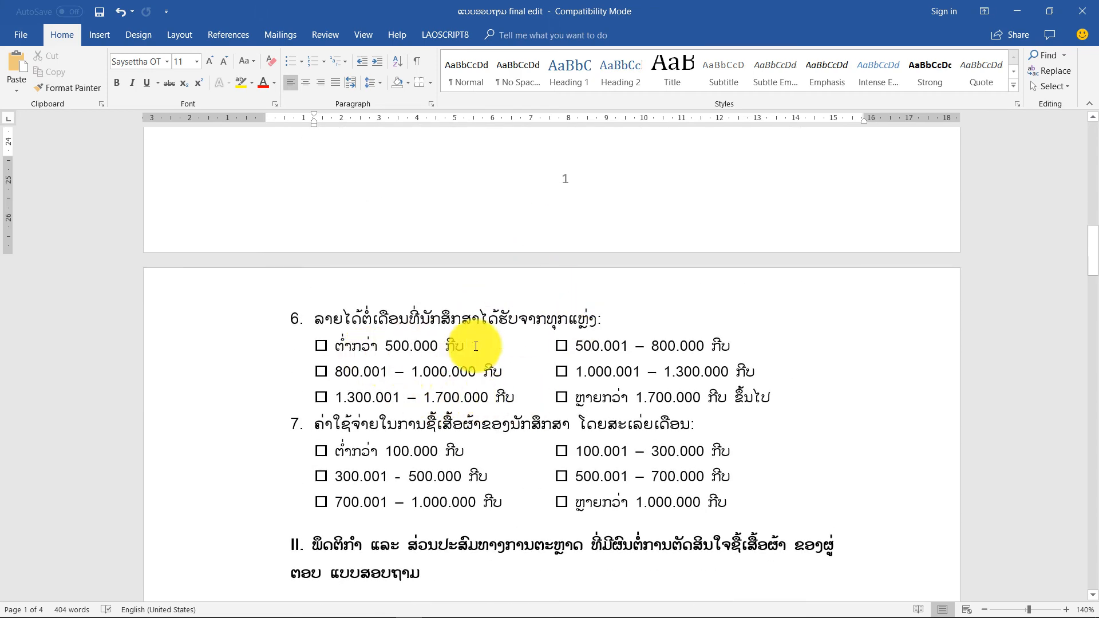
left_click(372, 346)
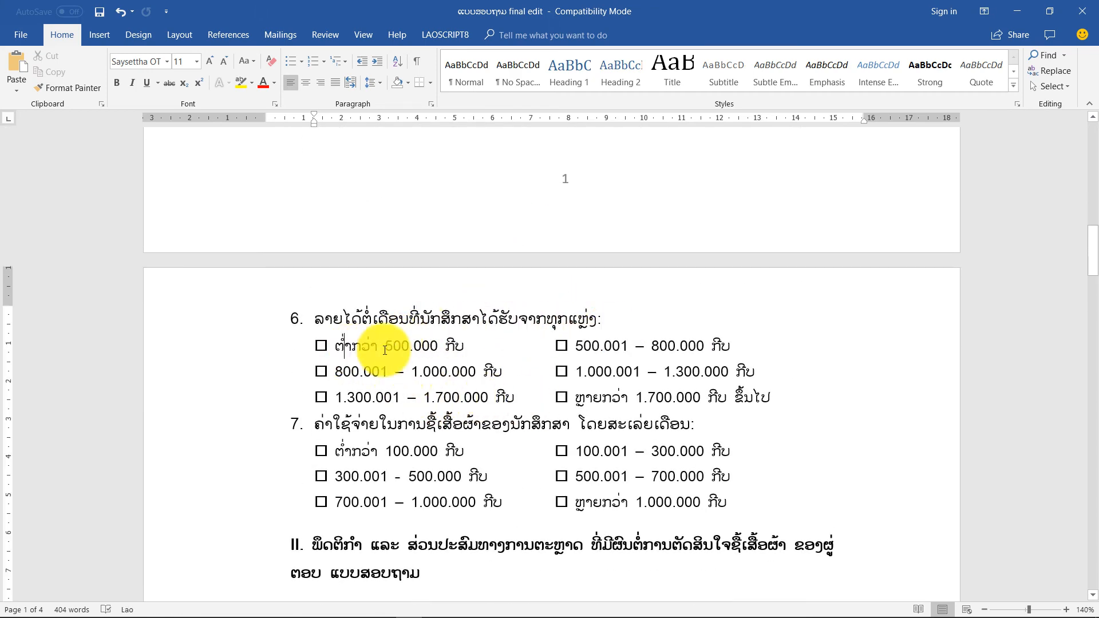
left_click(593, 396)
scroll(492, 329, "down", 3)
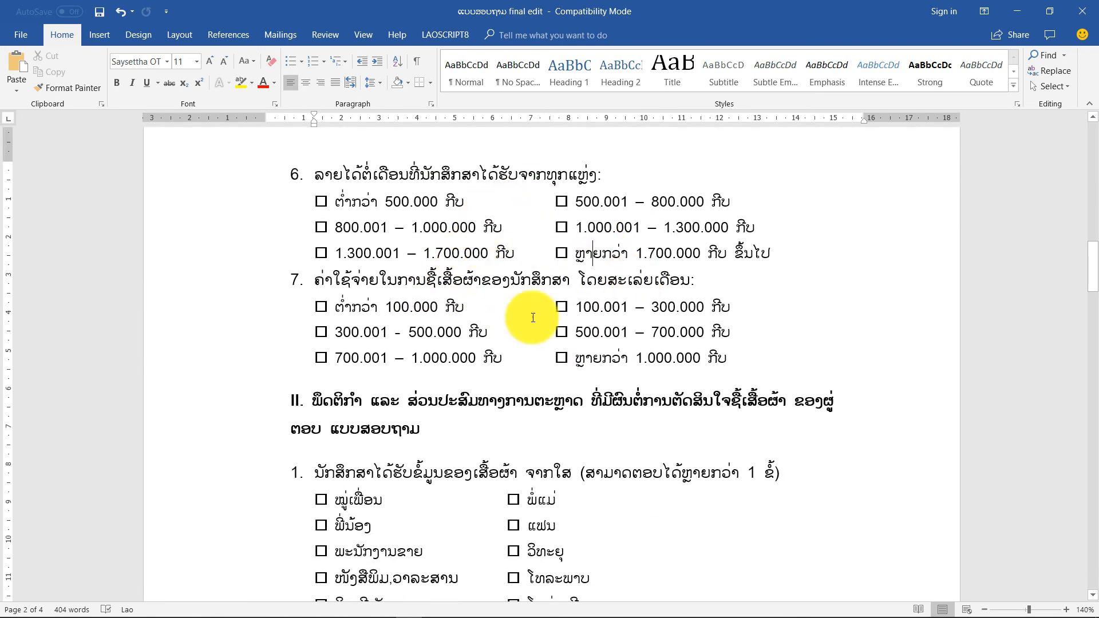
scroll(601, 292, "down", 3)
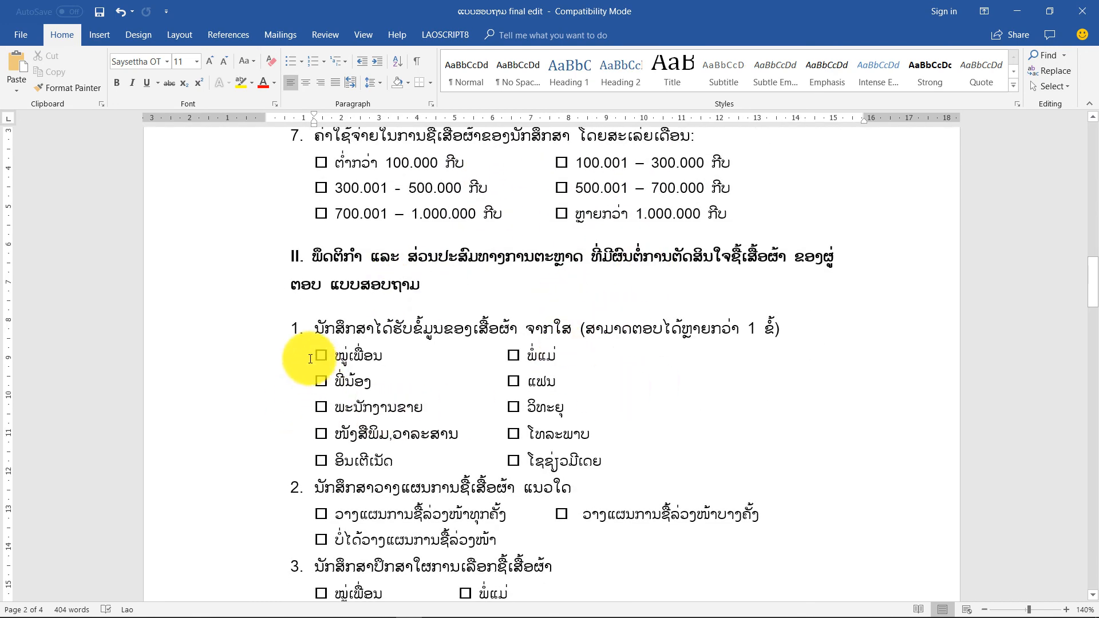
Examine section III of the questionnaire, including its 1 to 5 importance scale and the start of the Marketing Mix rating table.
scroll(503, 410, "down", 20)
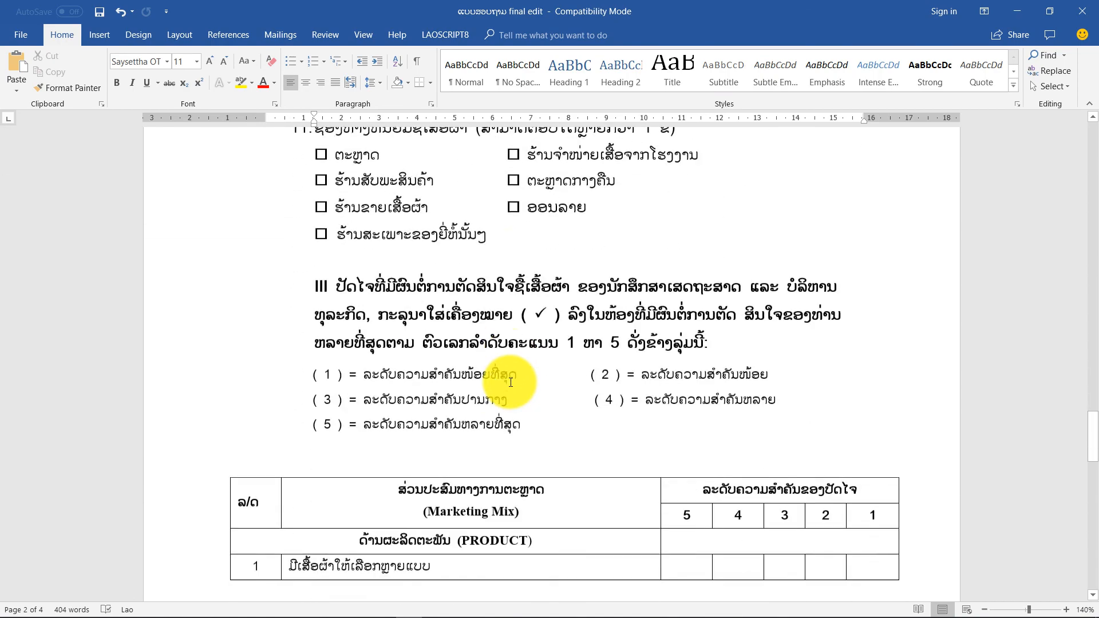
scroll(509, 356, "down", 6)
scroll(412, 294, "up", 10)
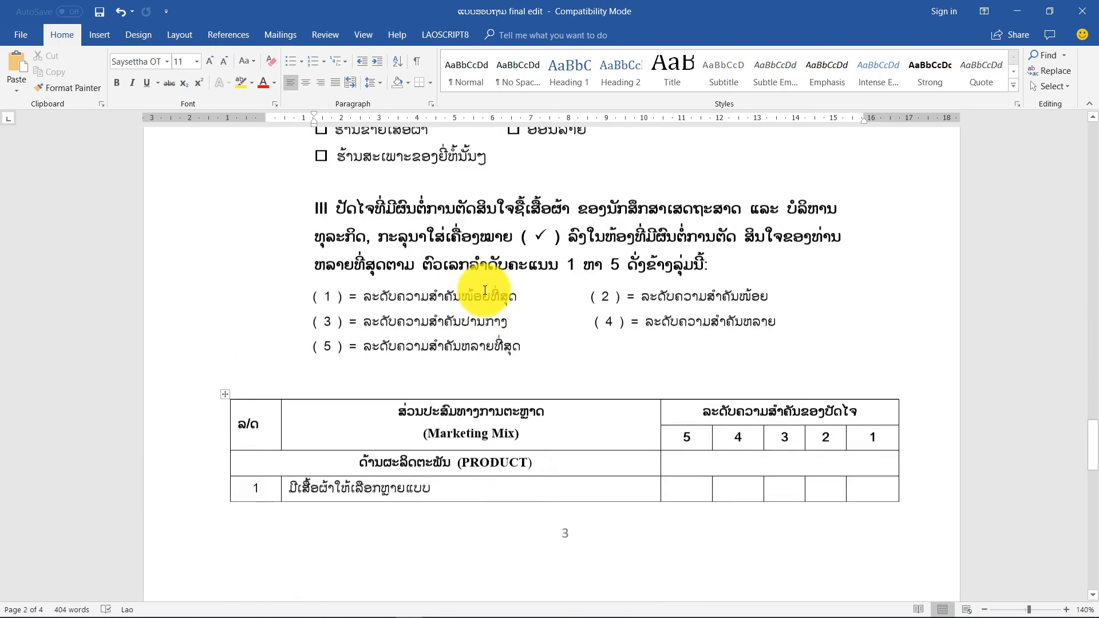
scroll(483, 287, "down", 6)
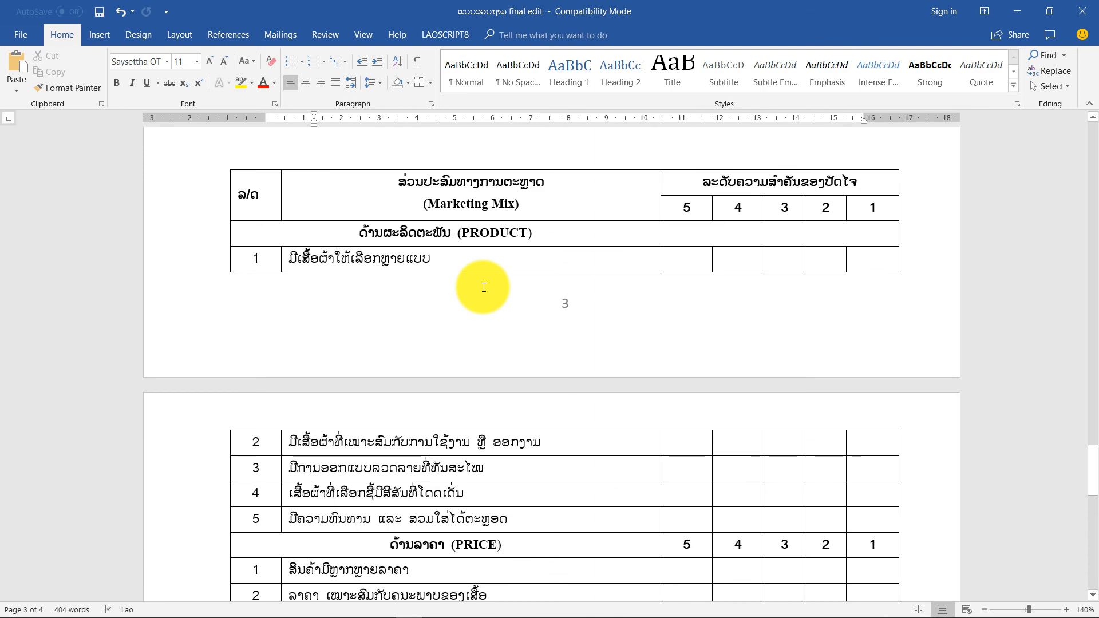
scroll(429, 441, "down", 3)
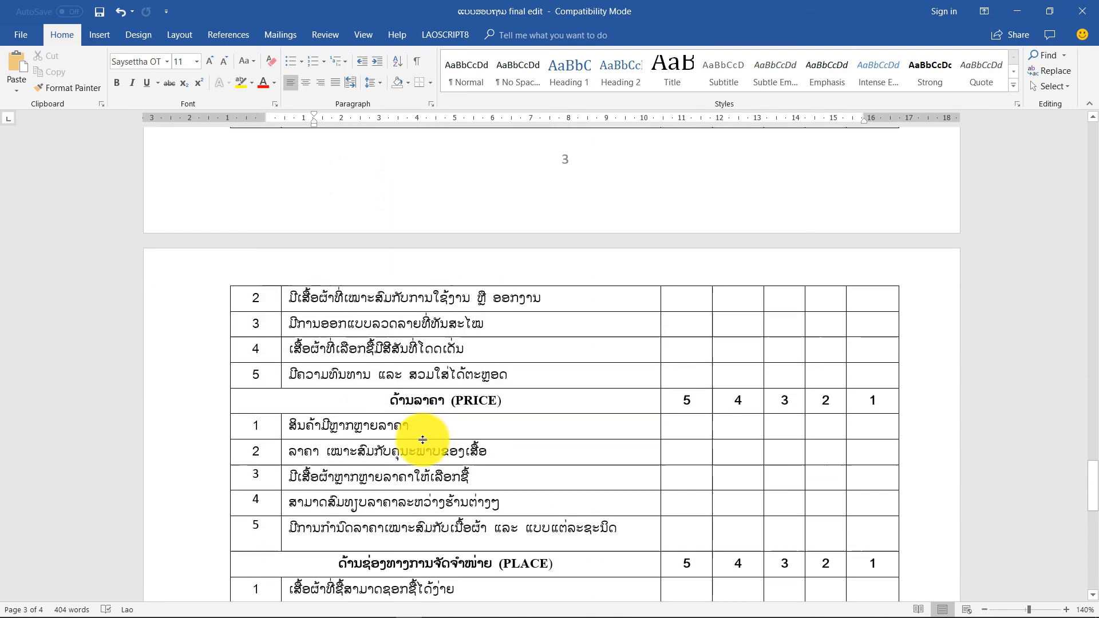
scroll(372, 401, "up", 3)
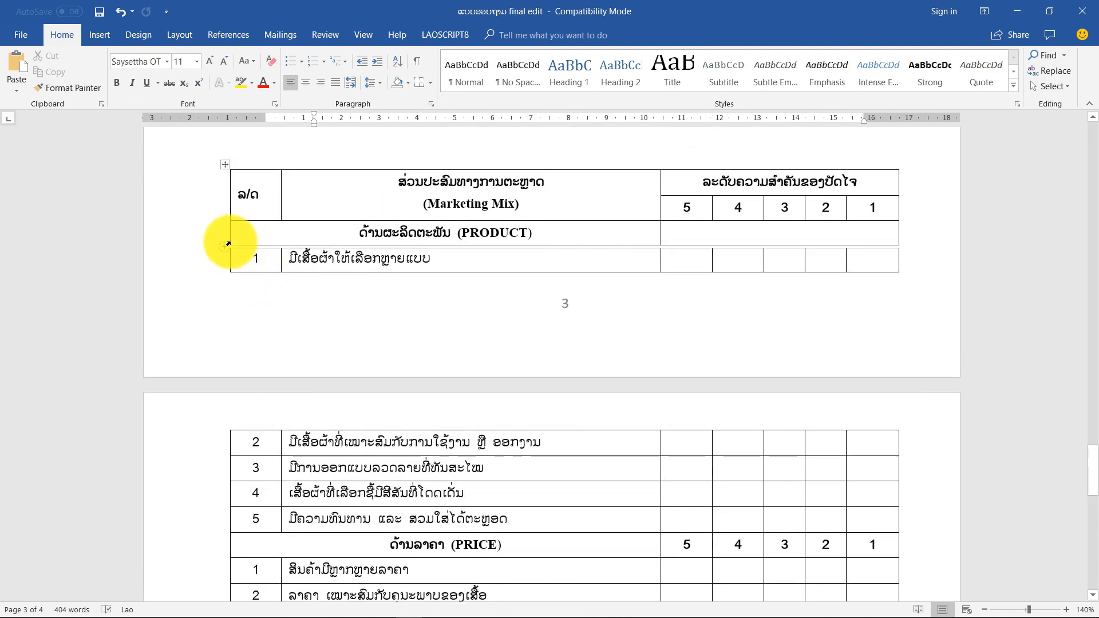
scroll(207, 269, "down", 3)
scroll(206, 270, "up", 3)
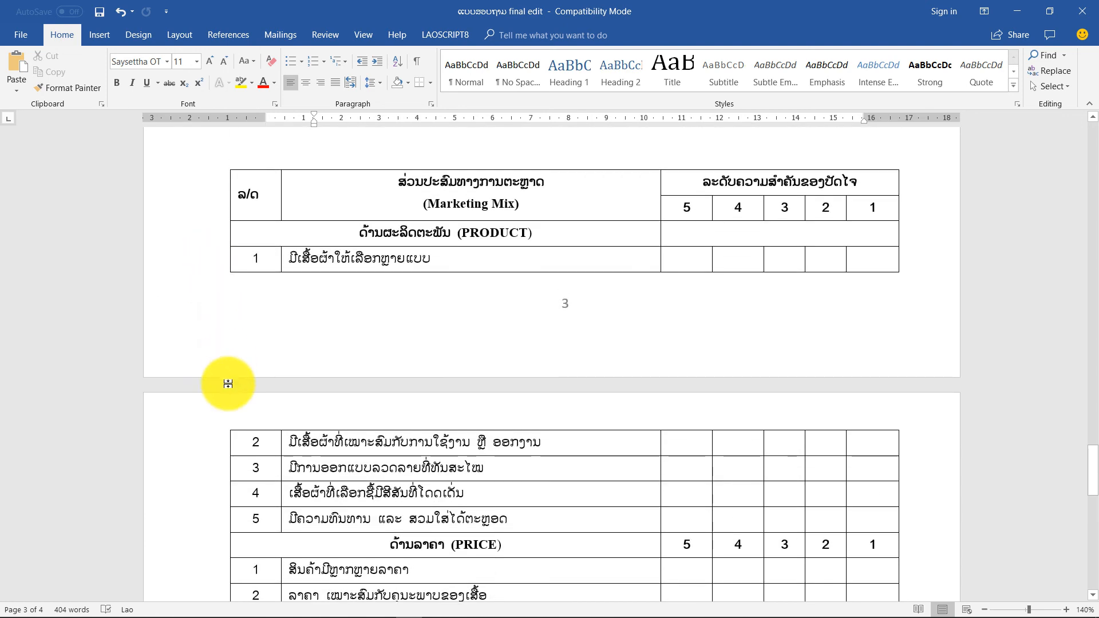
scroll(238, 375, "down", 3)
scroll(351, 319, "up", 3)
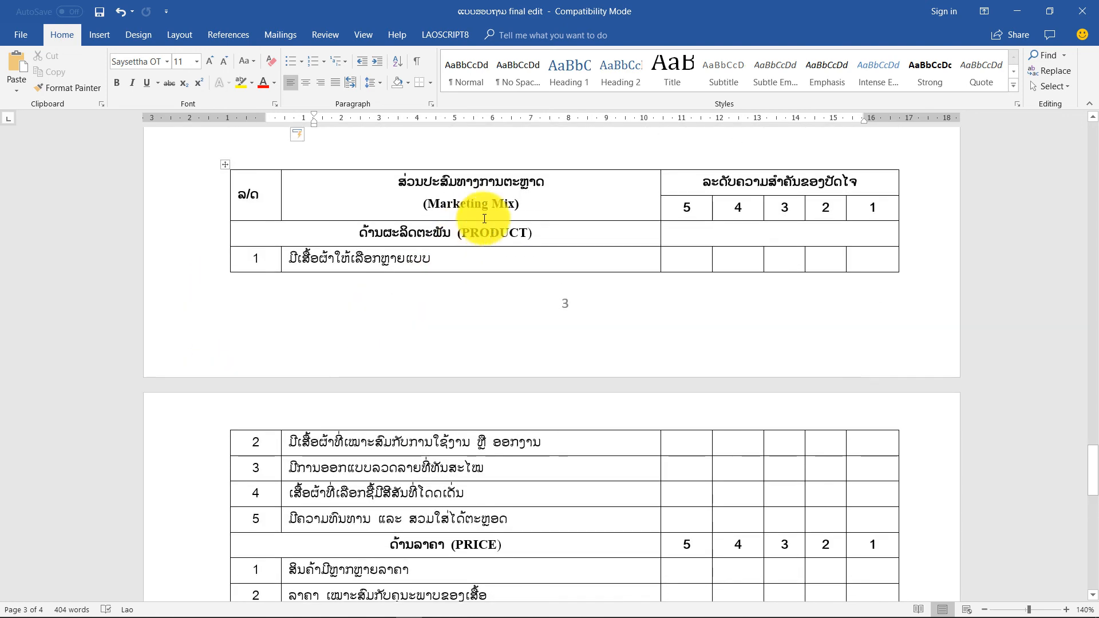
Review the rating items under PRODUCT, PRICE, PLACE and PROMOTION in the Marketing Mix table, and return to SPSS.
left_click_drag(585, 220, 359, 233)
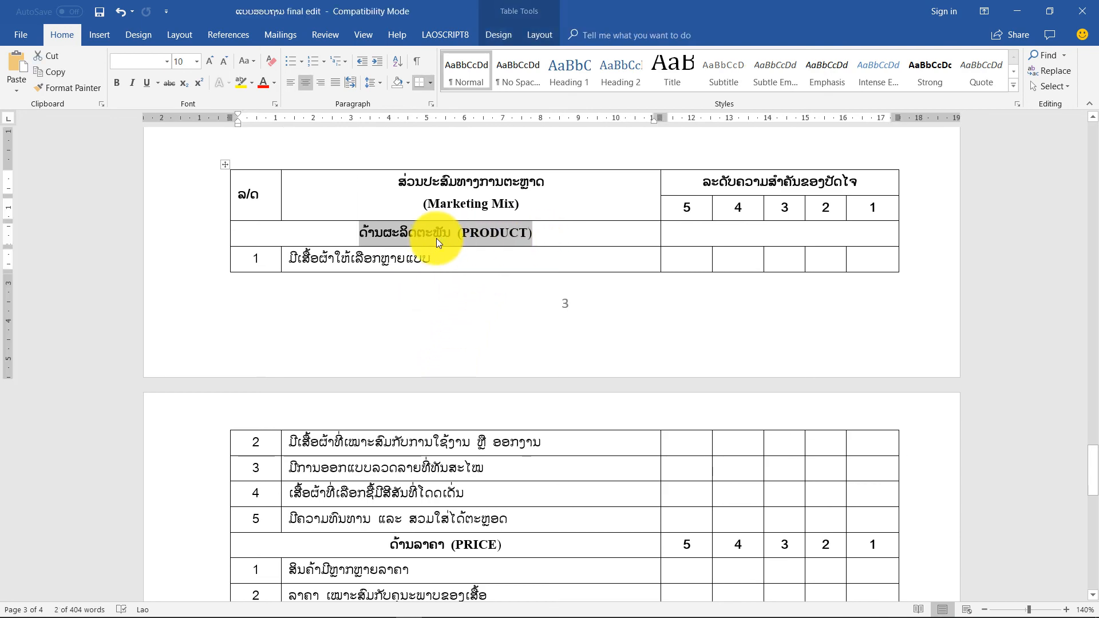
scroll(424, 252, "down", 9)
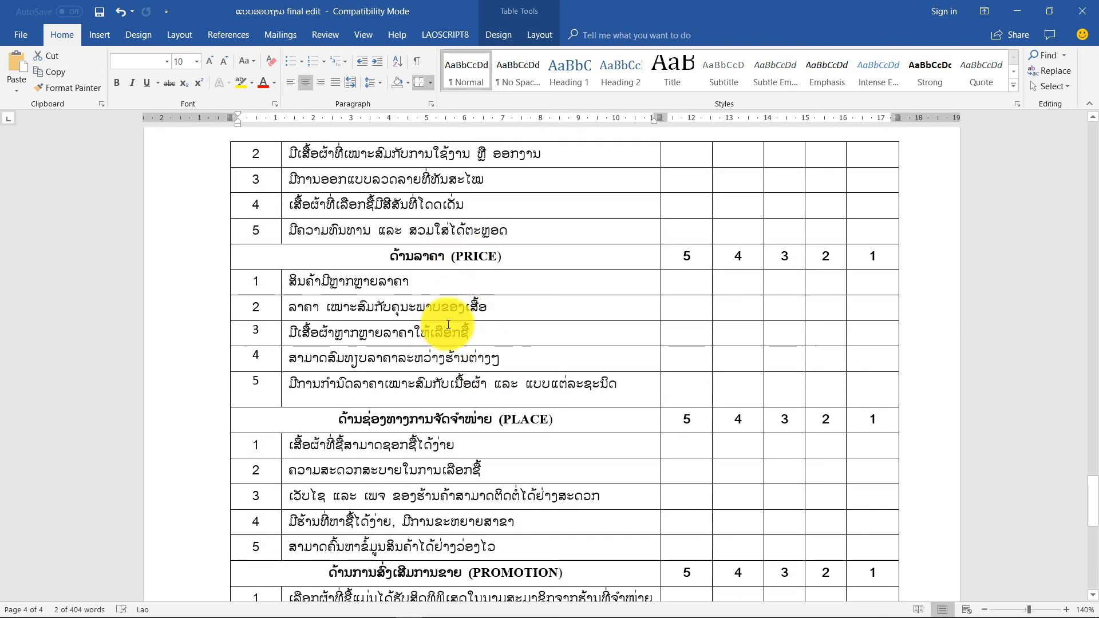
scroll(454, 319, "up", 8)
scroll(447, 378, "up", 1)
left_click(303, 238)
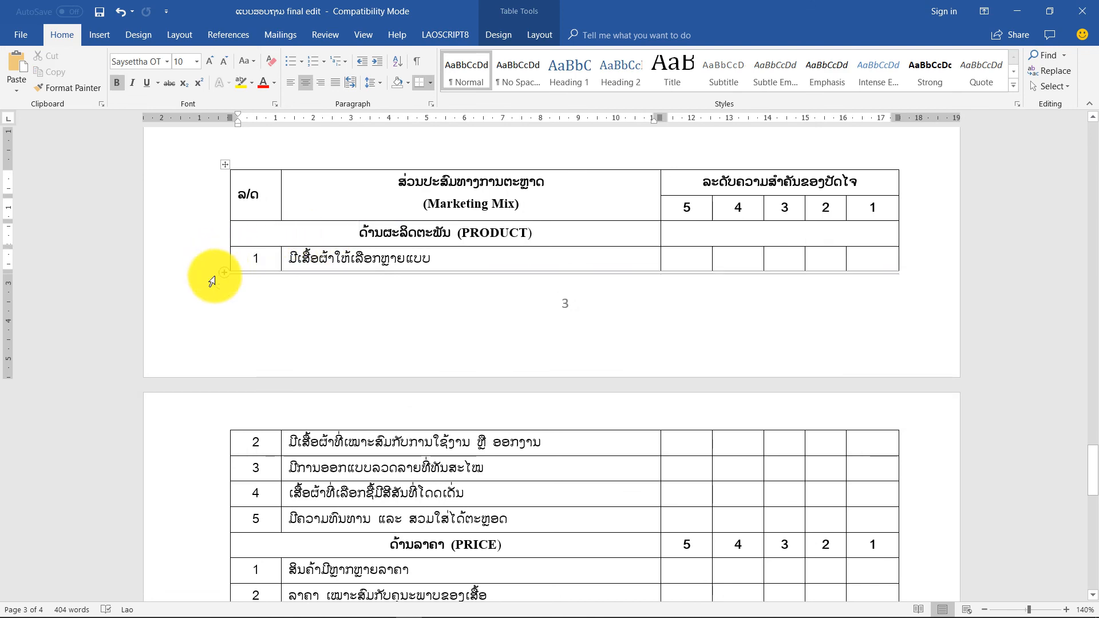
scroll(225, 529, "down", 8)
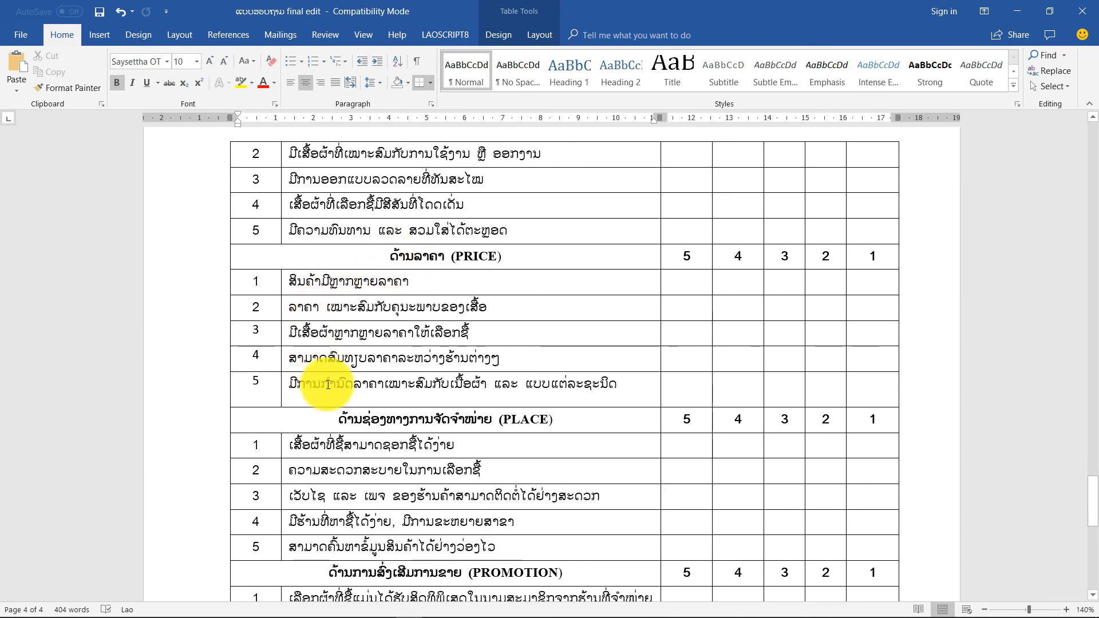
scroll(454, 348, "down", 4)
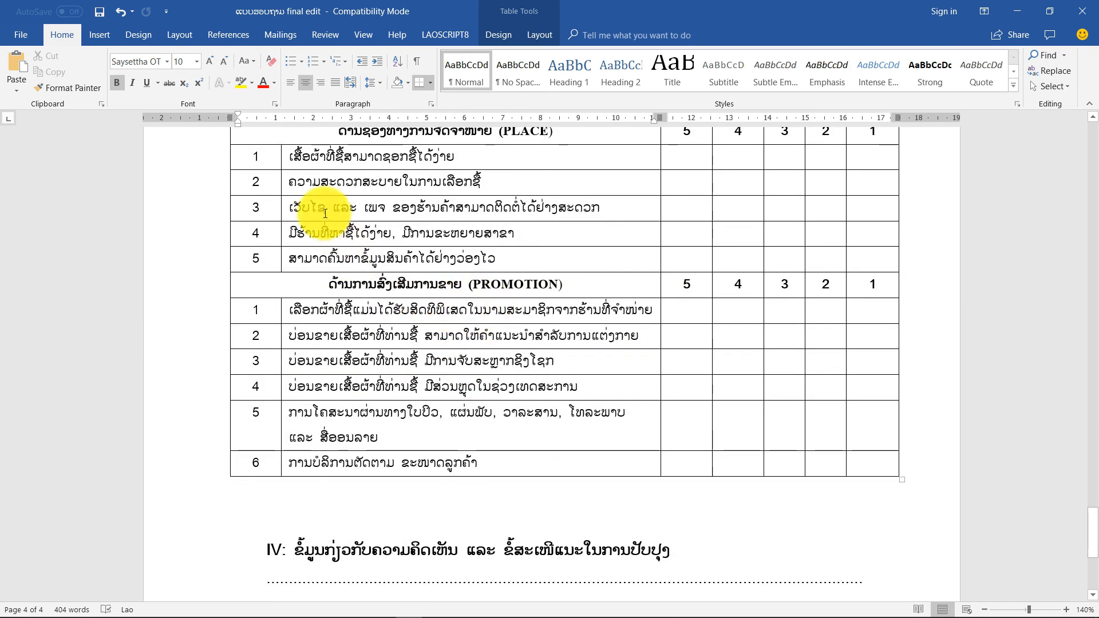
scroll(228, 417, "up", 8)
scroll(232, 418, "down", 8)
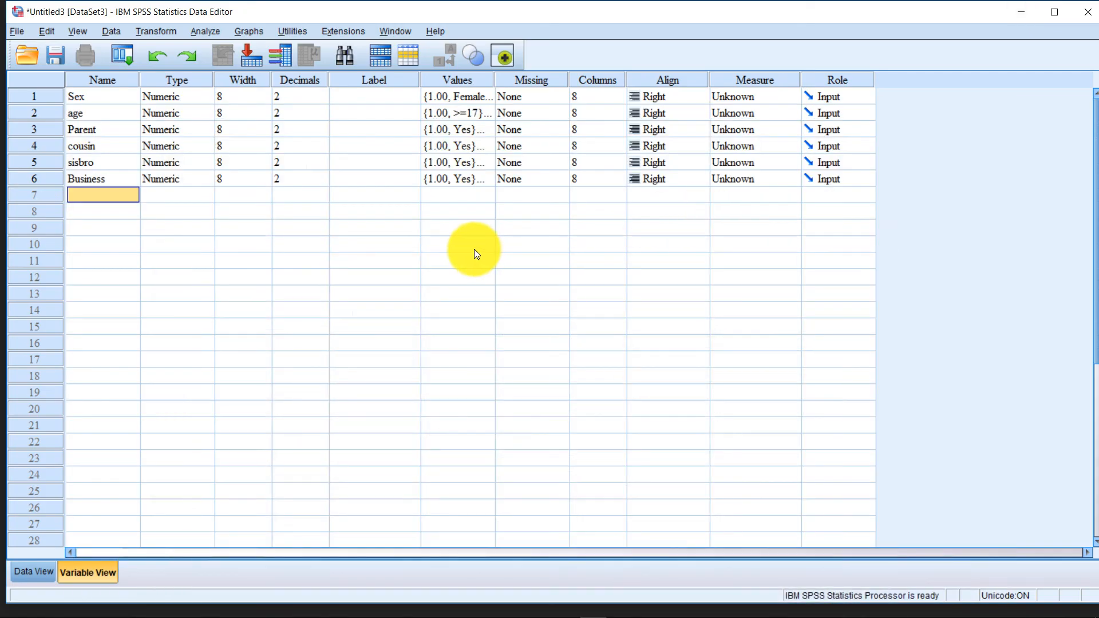
Add four variables named A1, A2, A3 and A4 in the rows below Business.
type("d")
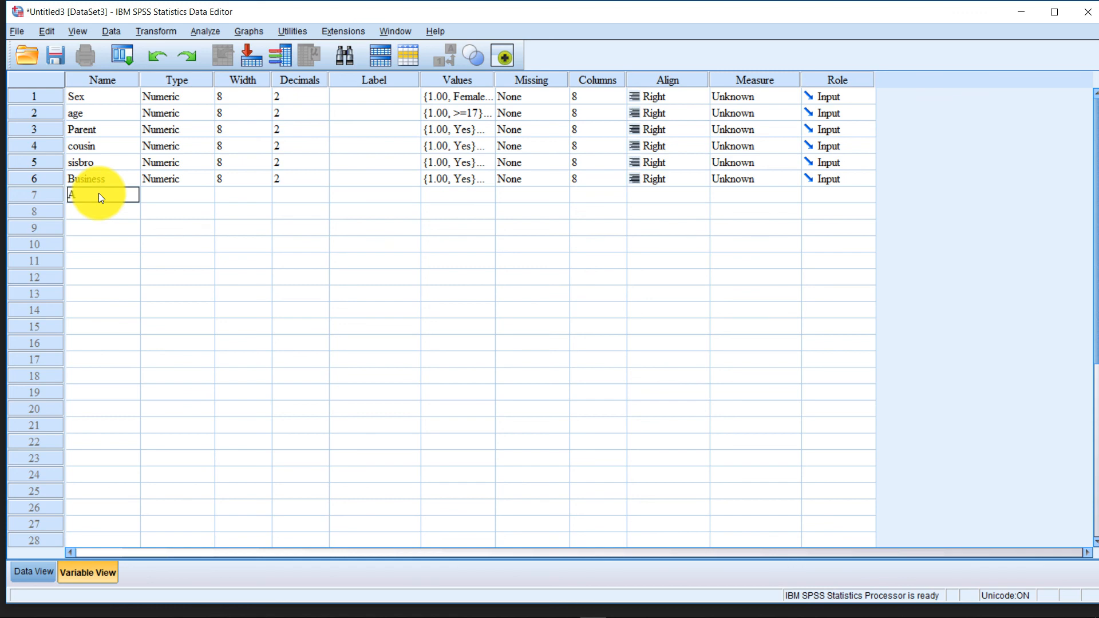
left_click(97, 208)
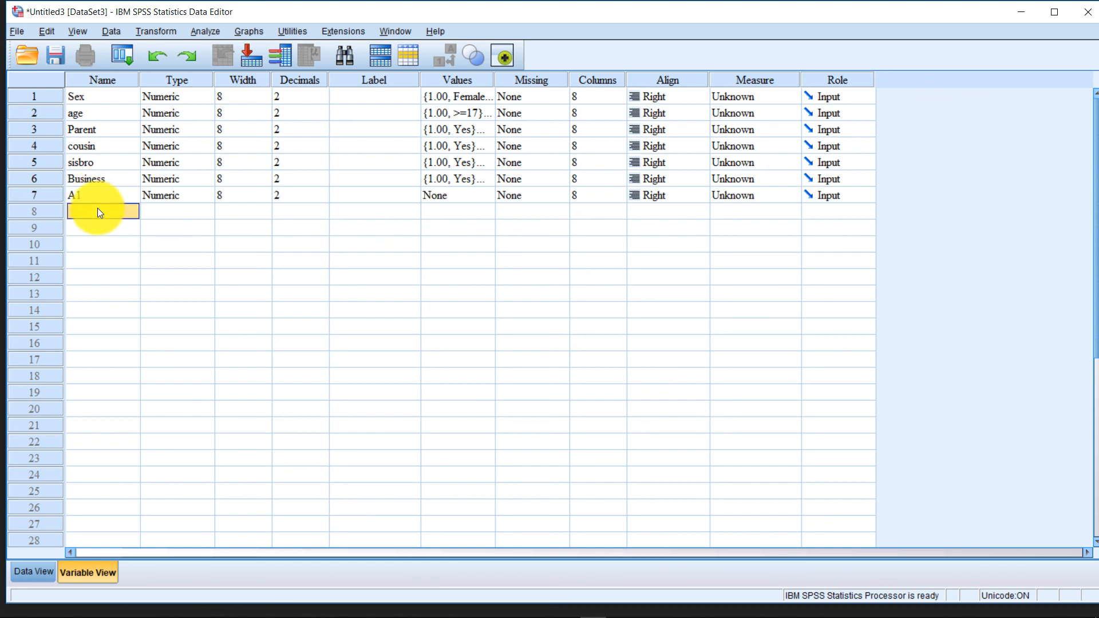
type("a2")
left_click(100, 229)
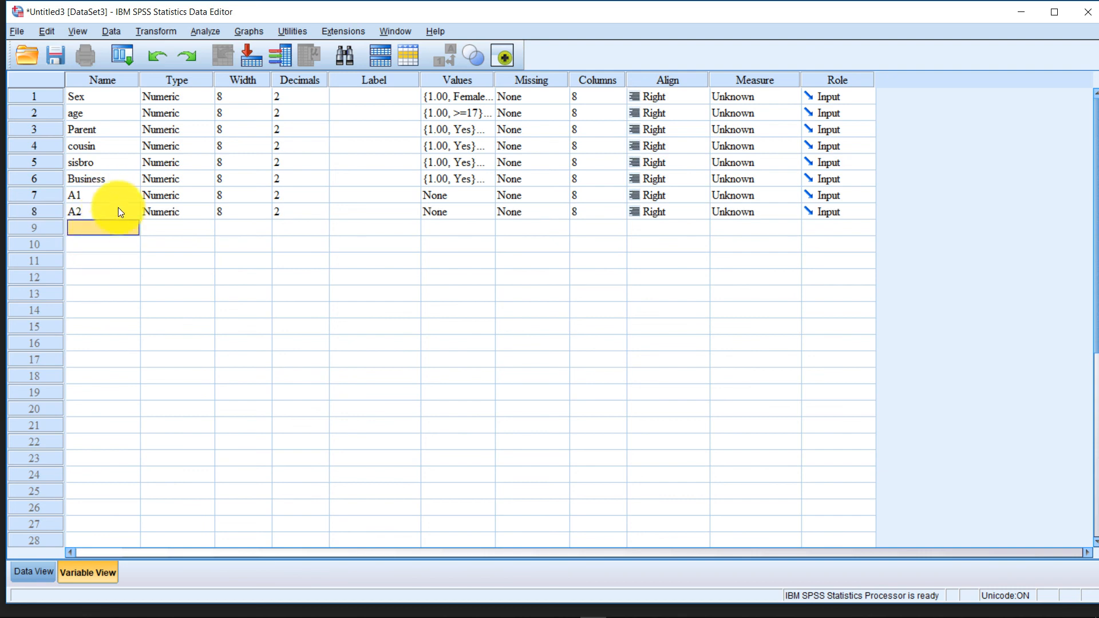
type("A3")
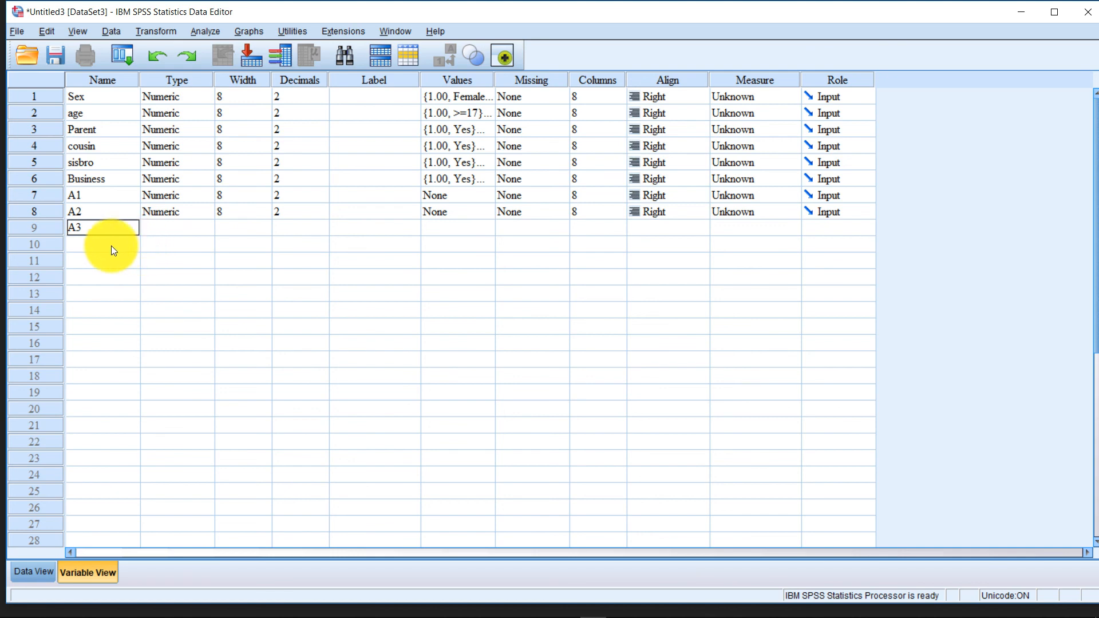
left_click(111, 246)
type("A4")
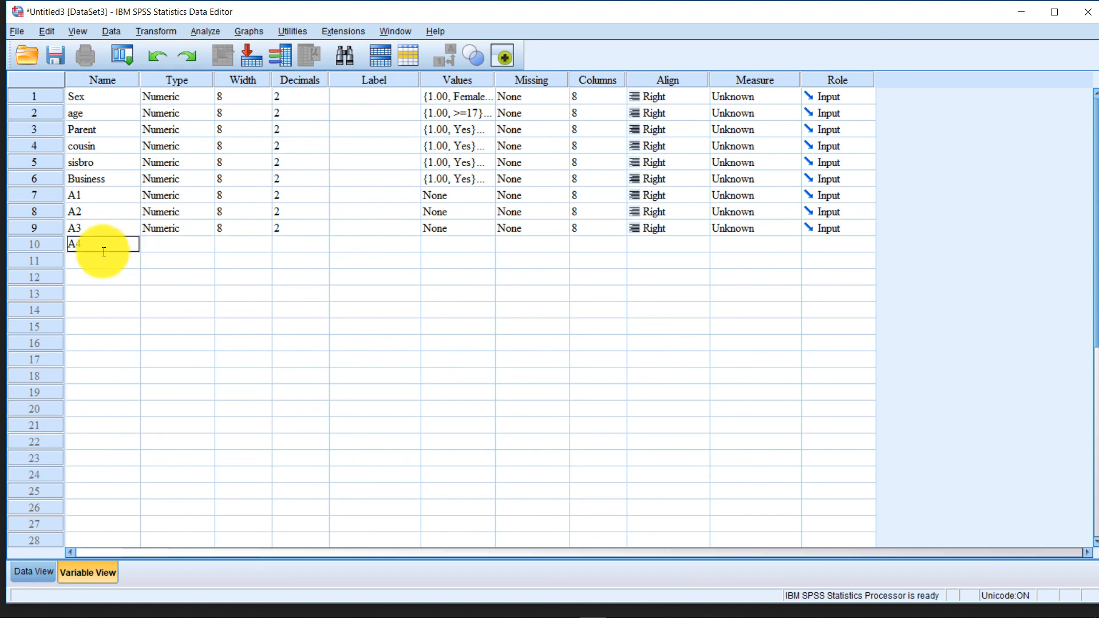
Add a fifth rating variable named A5 in the row below A4.
left_click(107, 259)
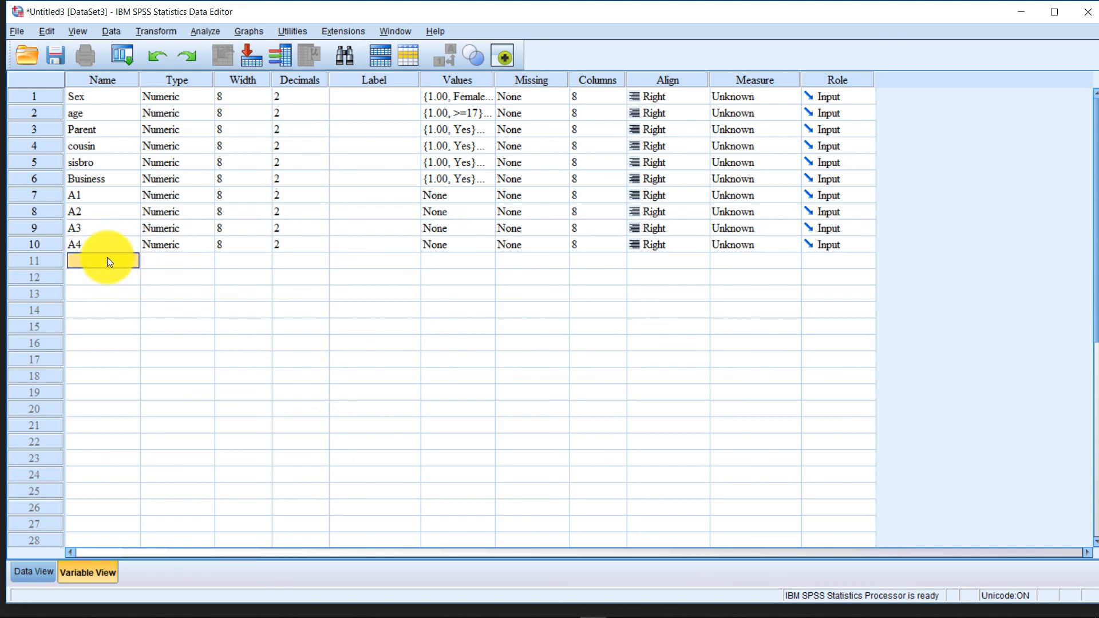
type("A")
key("Return")
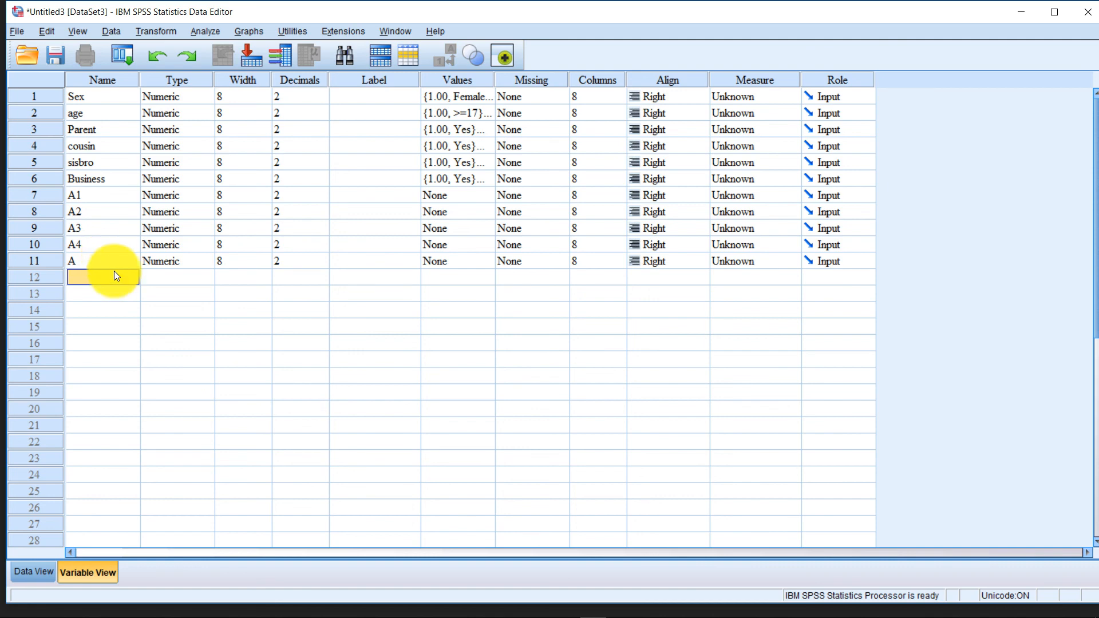
double_click(101, 264)
type("5")
left_click(185, 257)
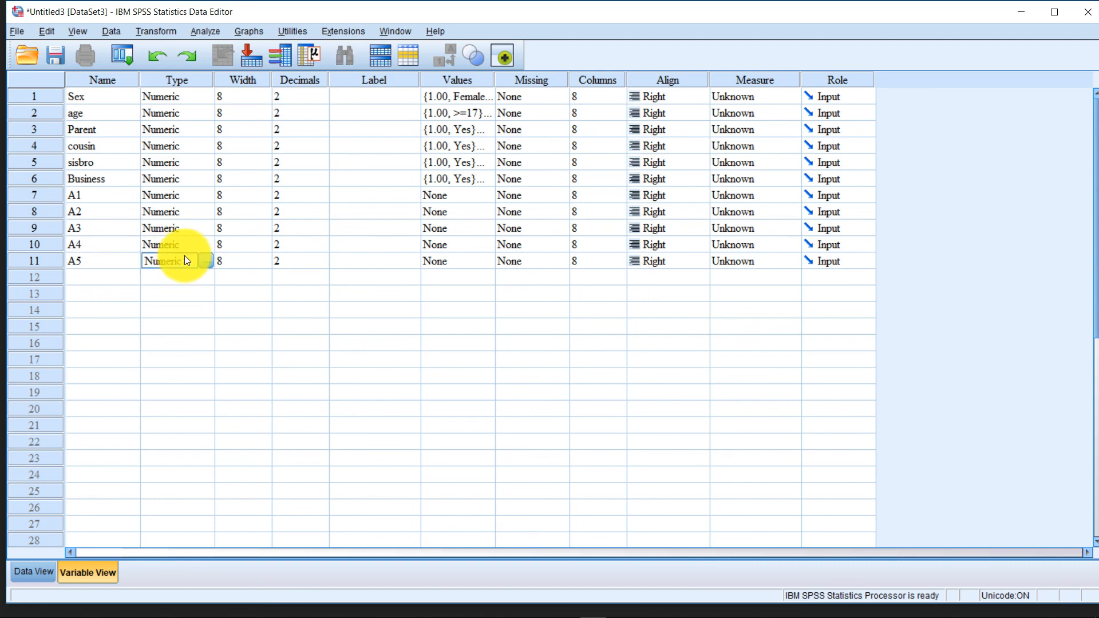
left_click(375, 326)
Switch to the Word questionnaire, check the 1 to 5 importance scale in section III, and return to SPSS.
left_click(465, 201)
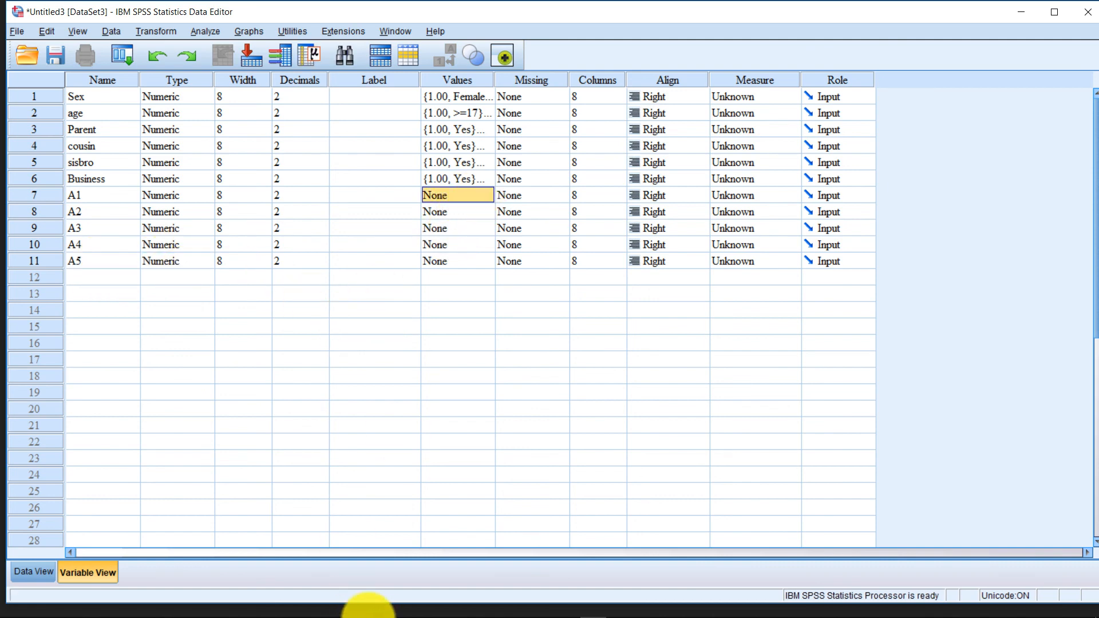
left_click(420, 608)
scroll(524, 407, "up", 10)
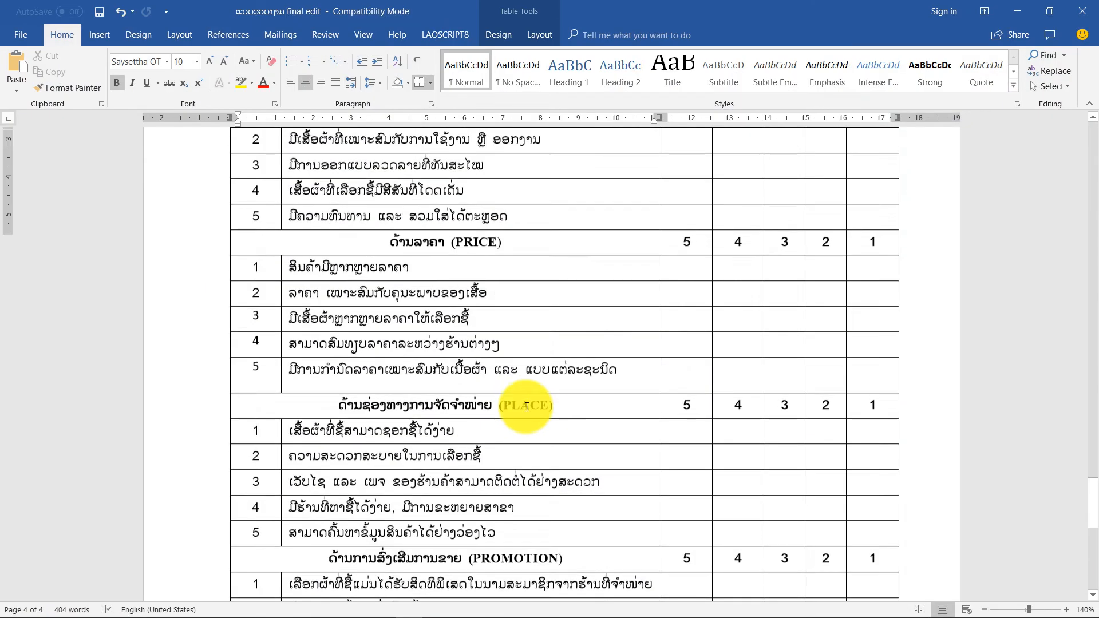
scroll(527, 407, "down", 3)
left_click(513, 381)
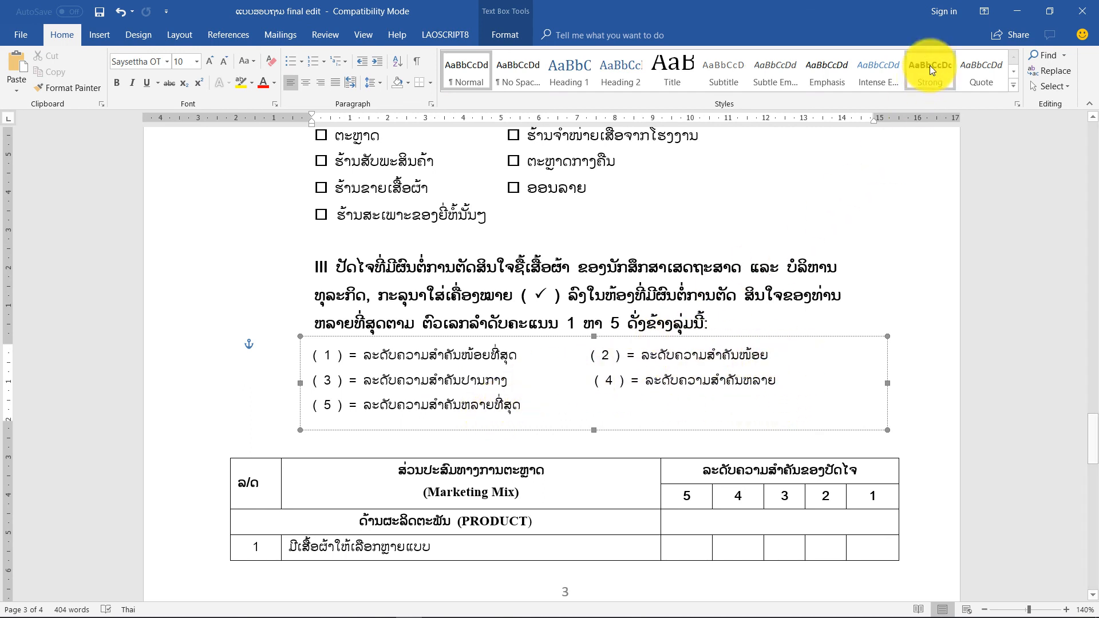
left_click(1011, 17)
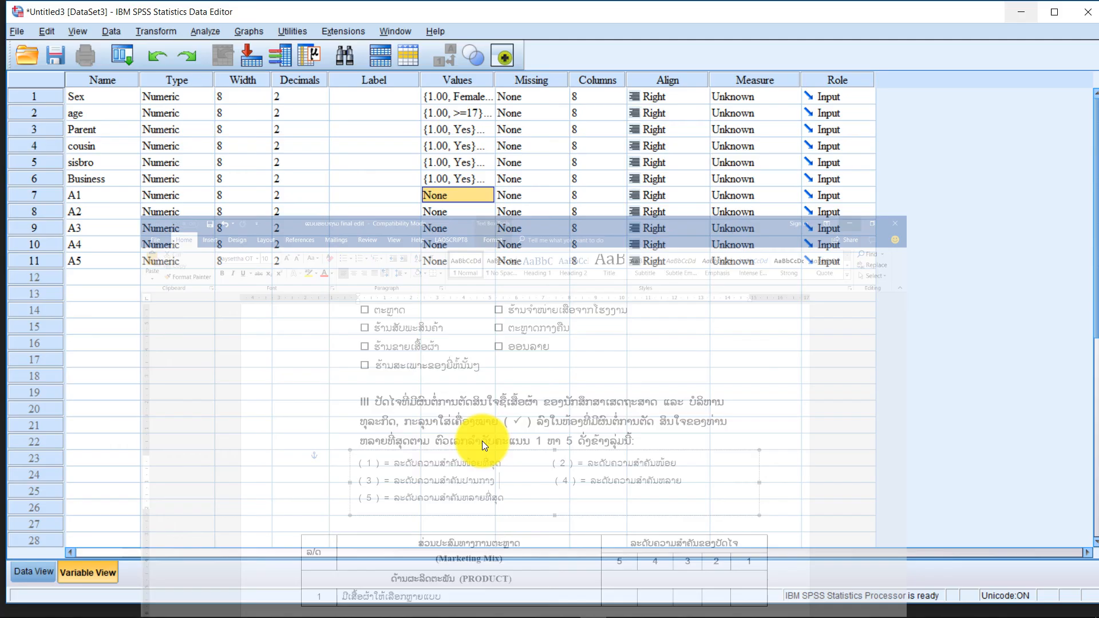
Open the value labels of A1 and add 1 = Least and 2 = less.
left_click(491, 196)
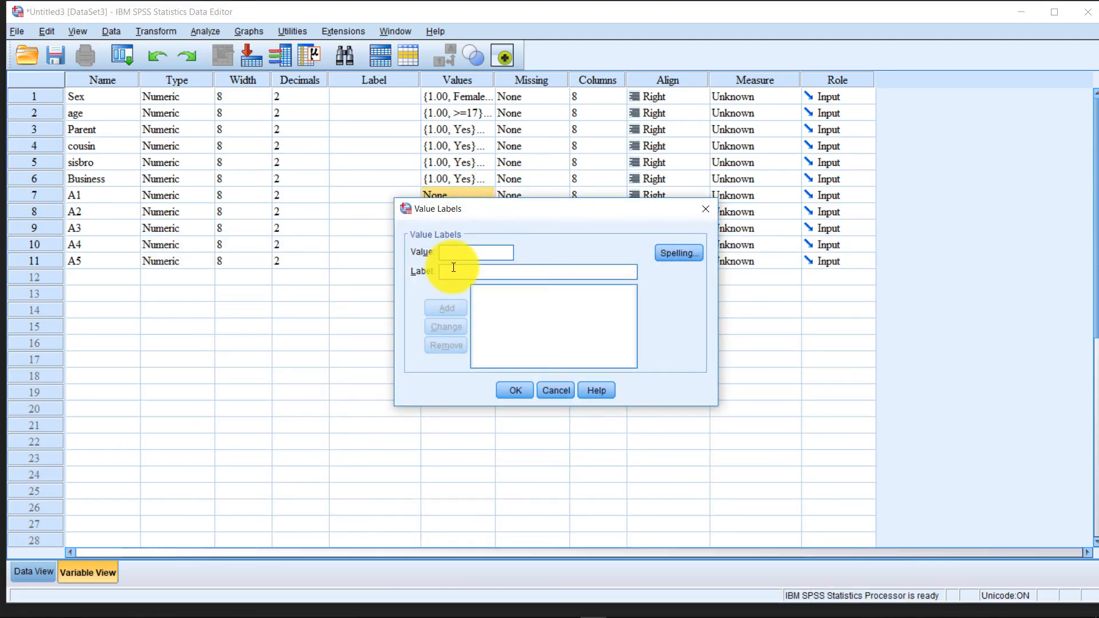
type("1")
left_click(470, 269)
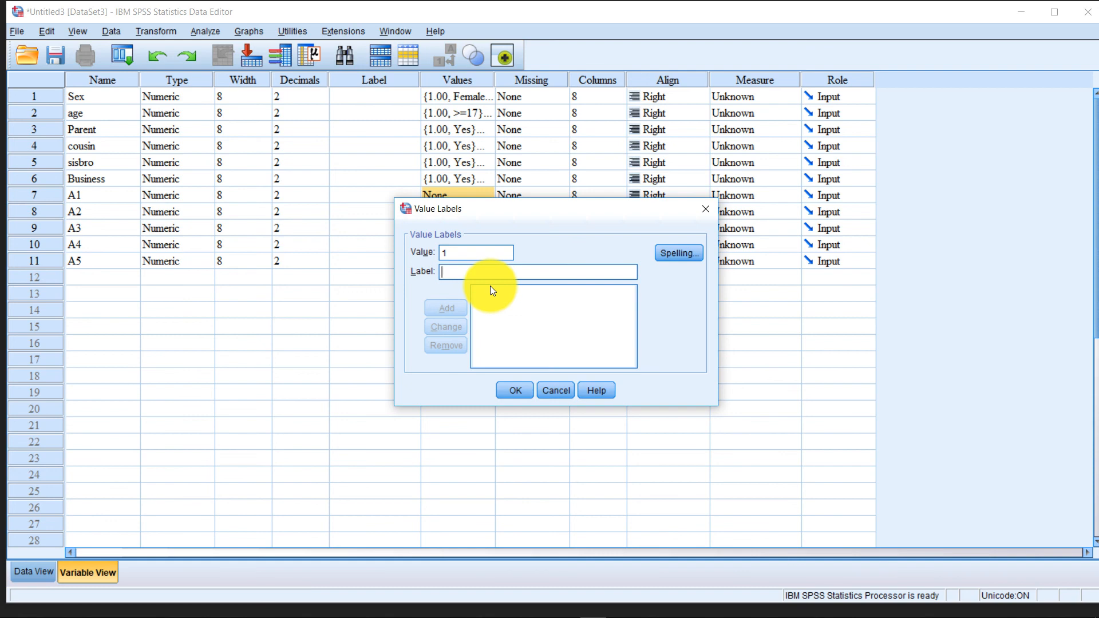
type("Least")
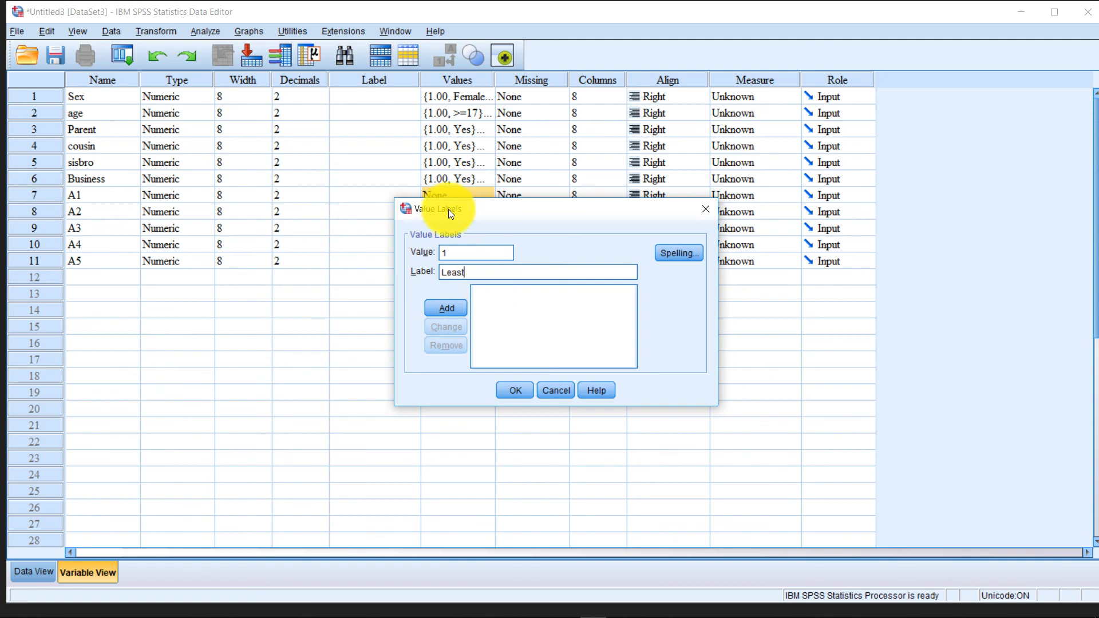
left_click(448, 308)
type("2")
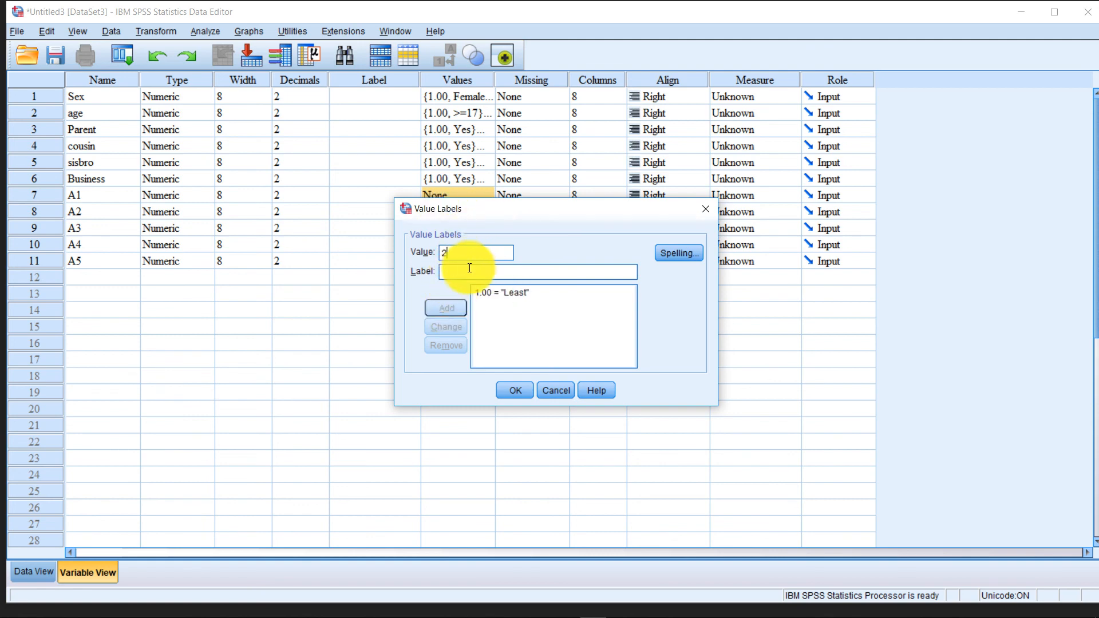
left_click(470, 270)
type("less")
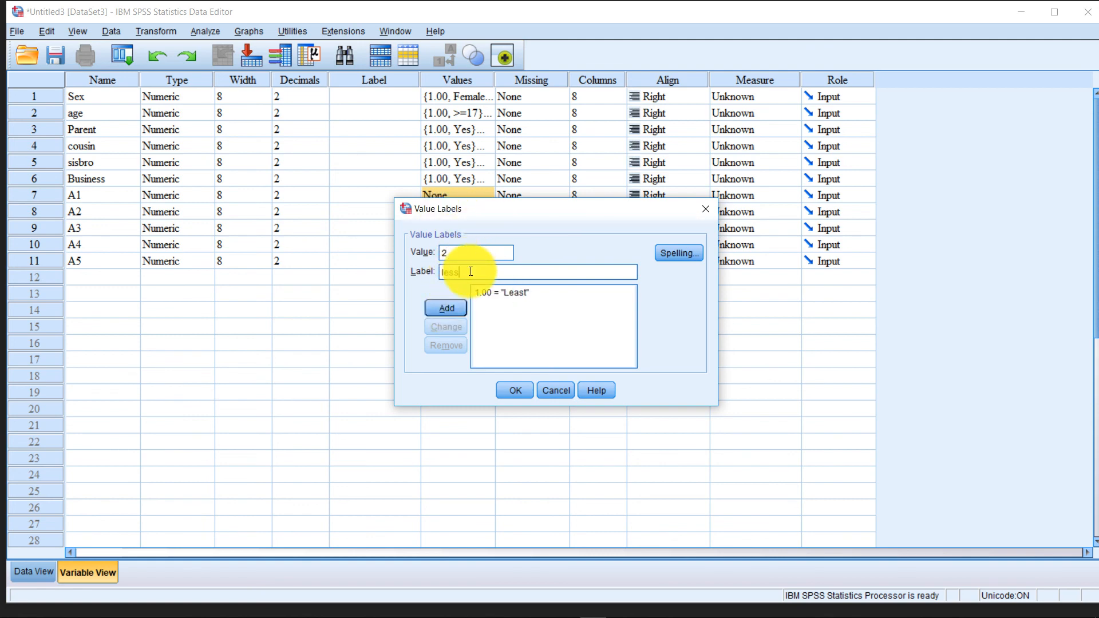
left_click(469, 308)
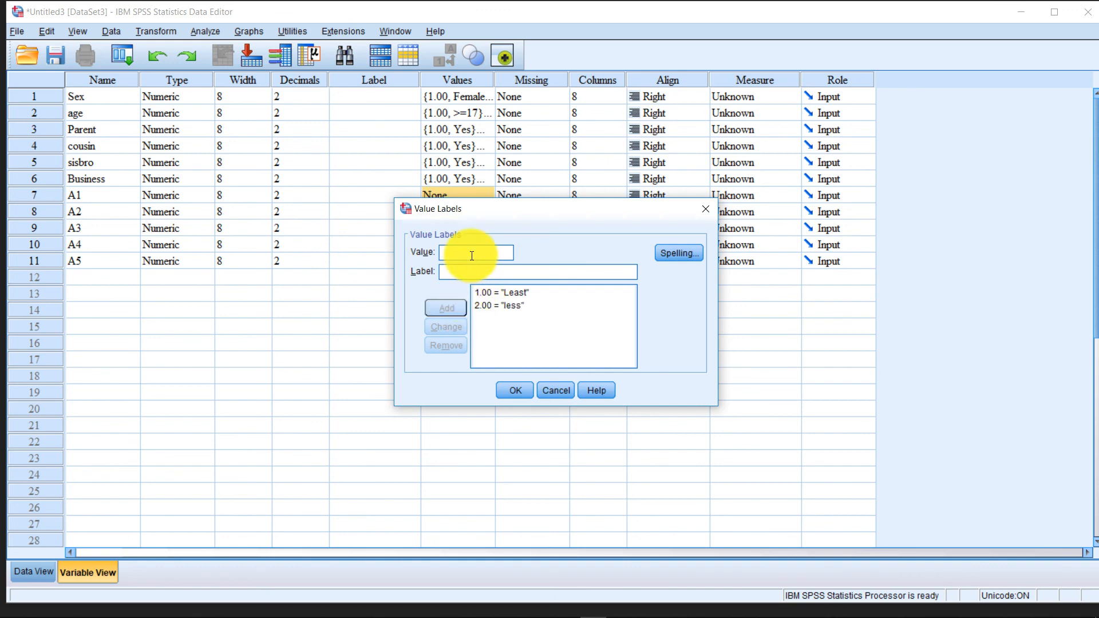
Add the value labels 3 = mesuim and 4 = very for A1.
type("3")
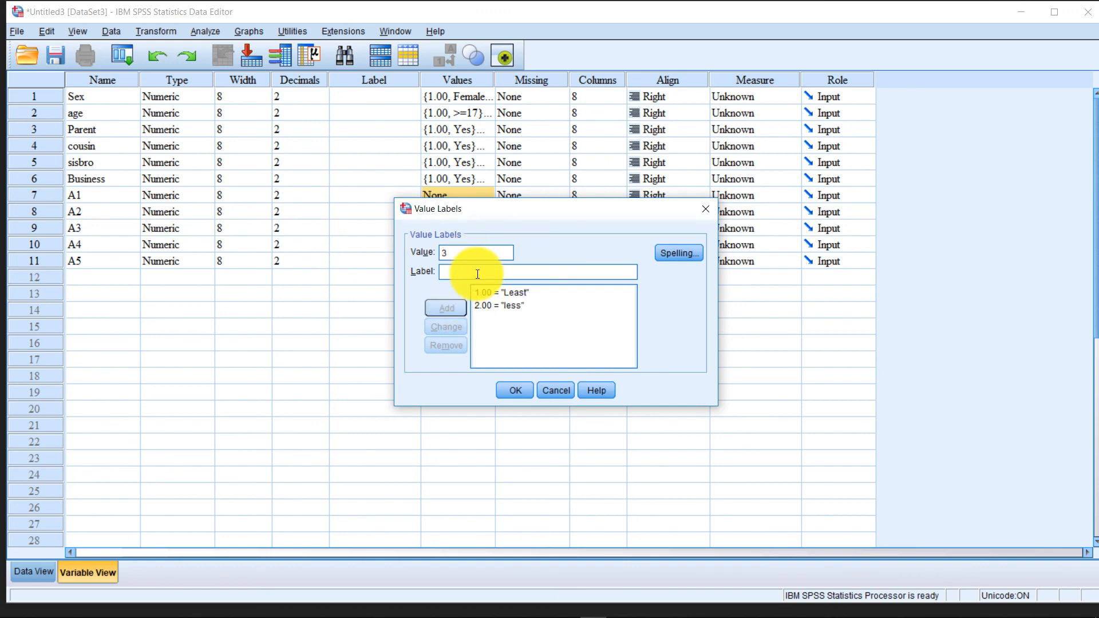
left_click(477, 274)
type("meu")
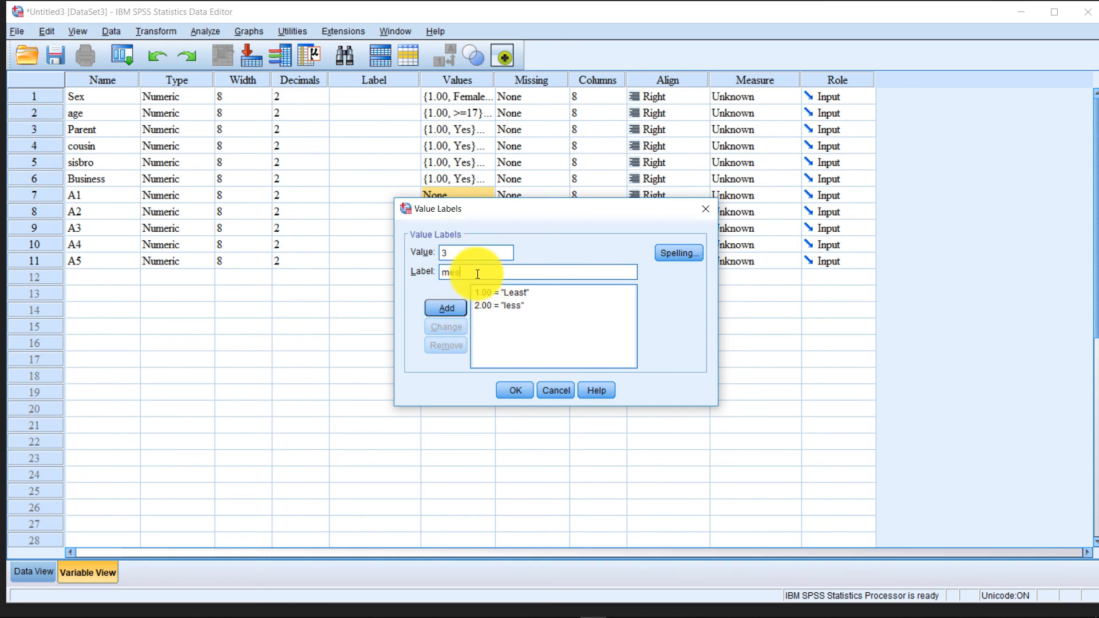
type("uim")
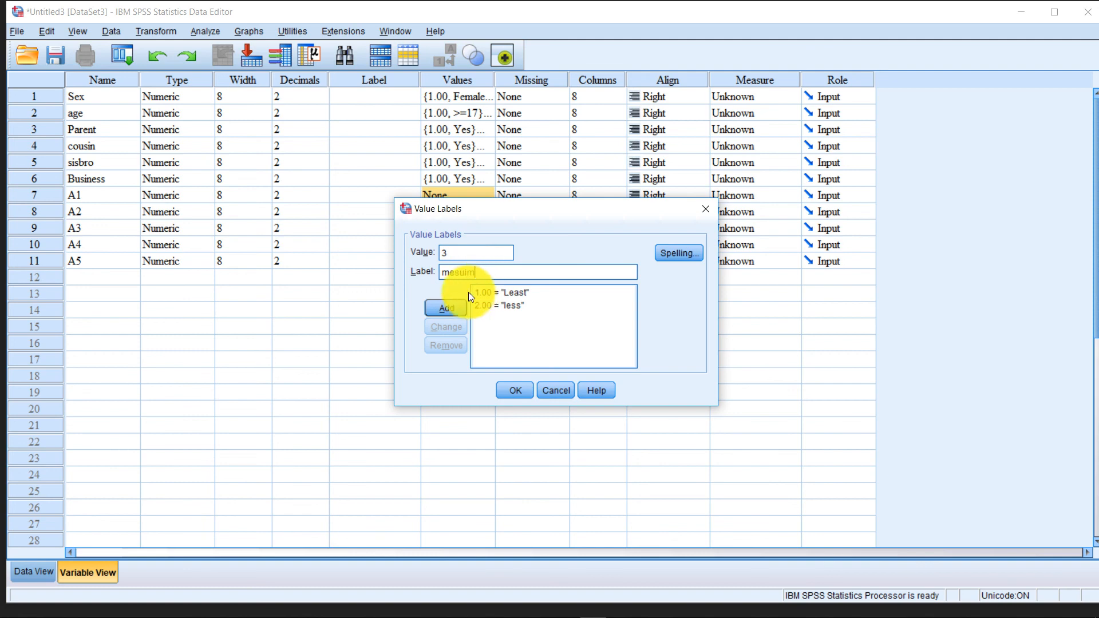
left_click(457, 309)
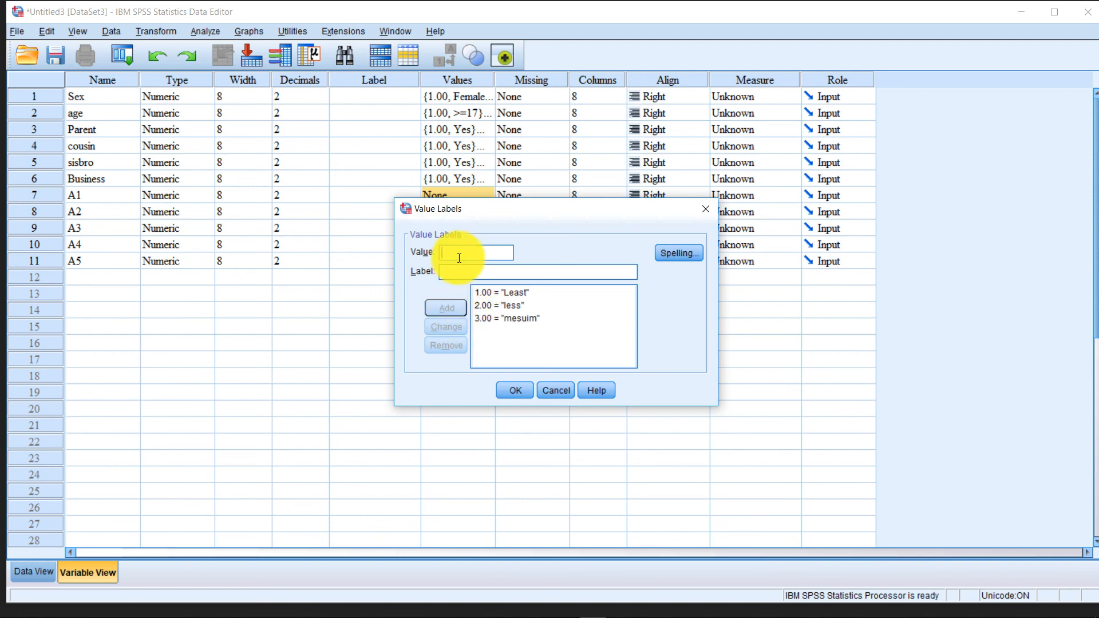
type("4")
key("Tab")
type("very")
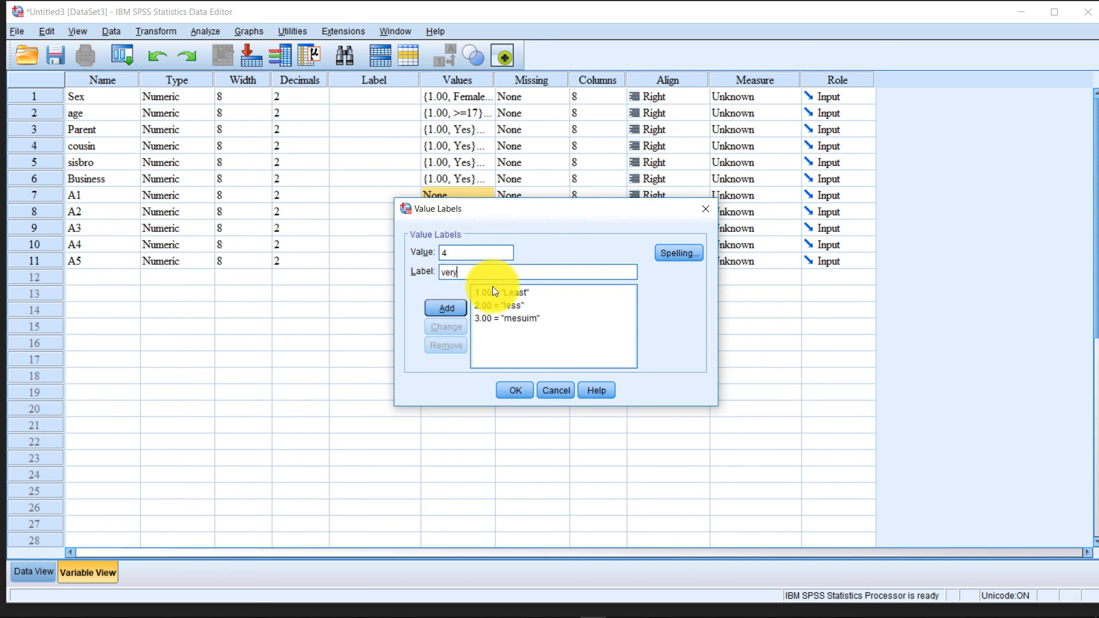
left_click(447, 308)
Add the value label 5 = most for A1, check the scale in the Word questionnaire, and accept the labels.
left_click(456, 253)
type("5")
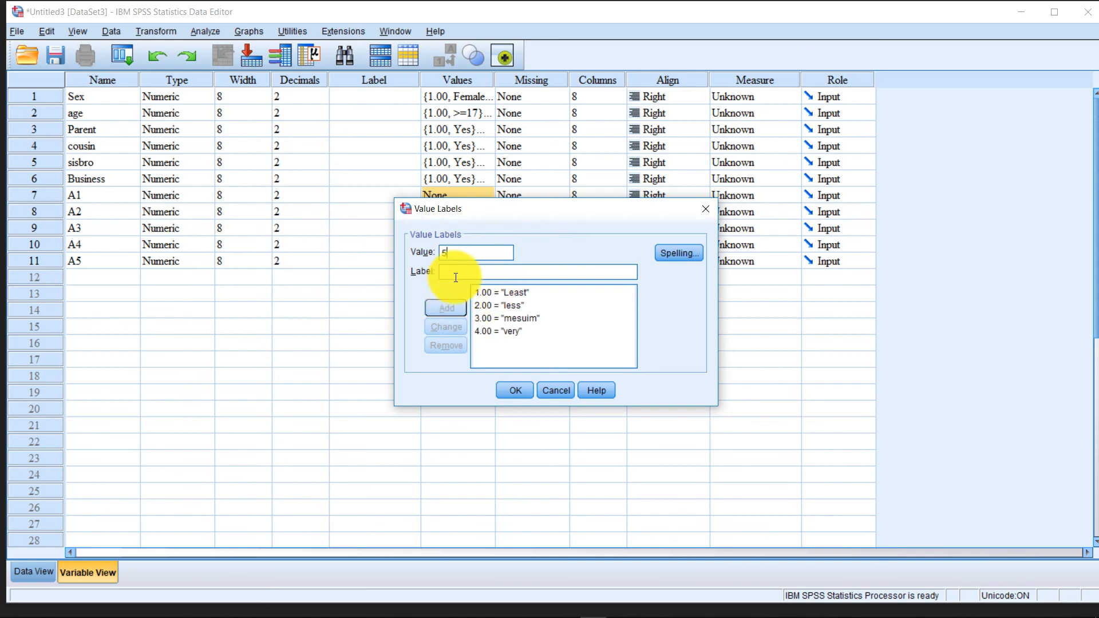
type("mo")
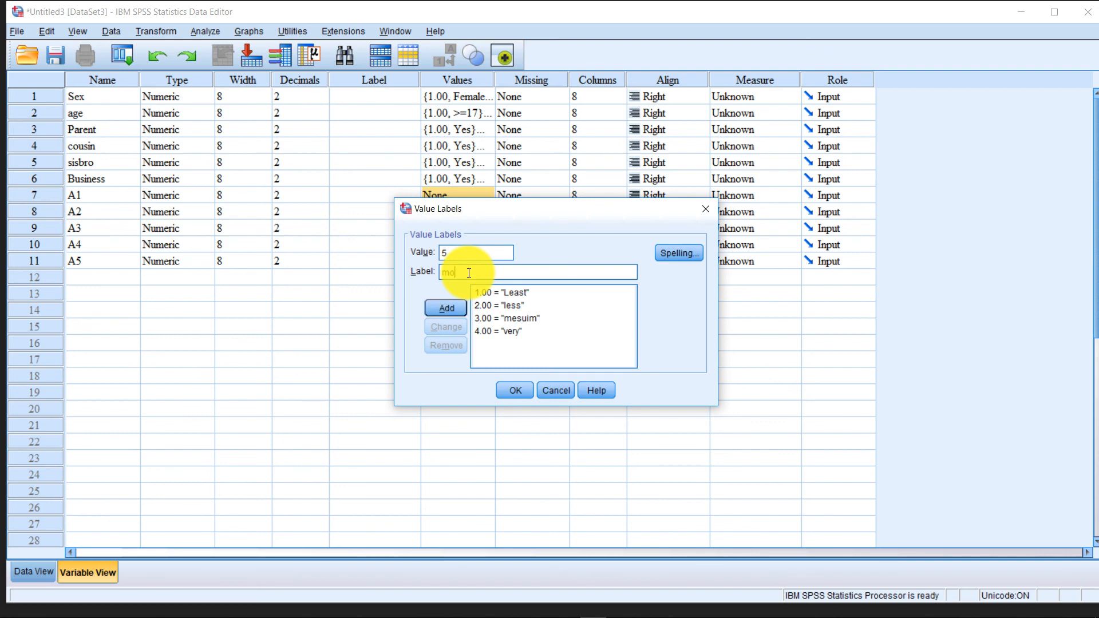
type("st")
left_click(454, 303)
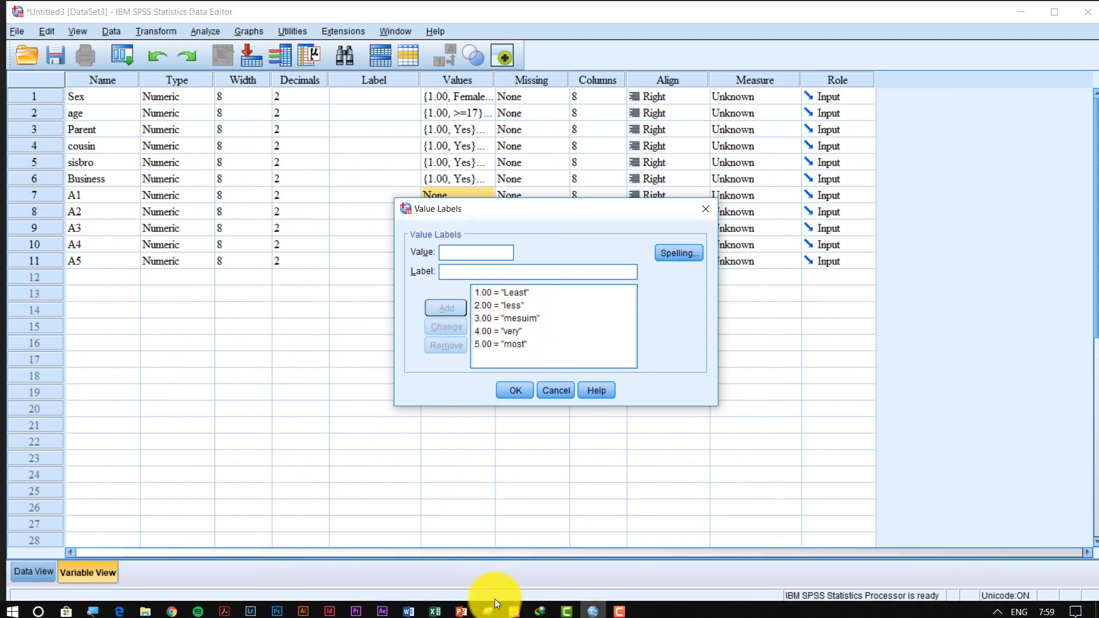
left_click(408, 606)
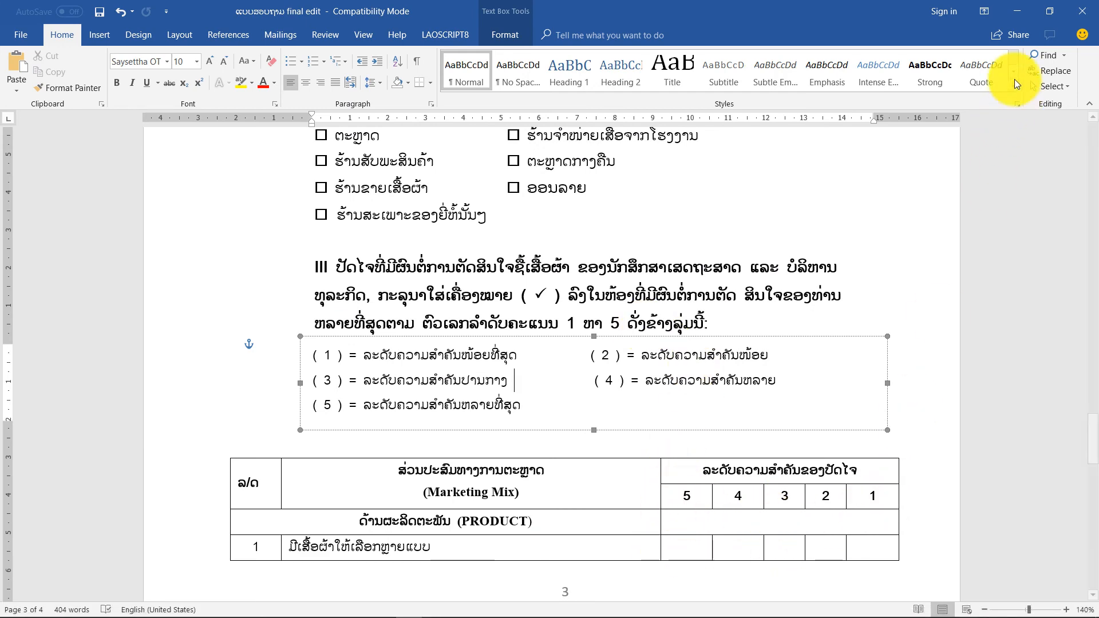
left_click(1015, 18)
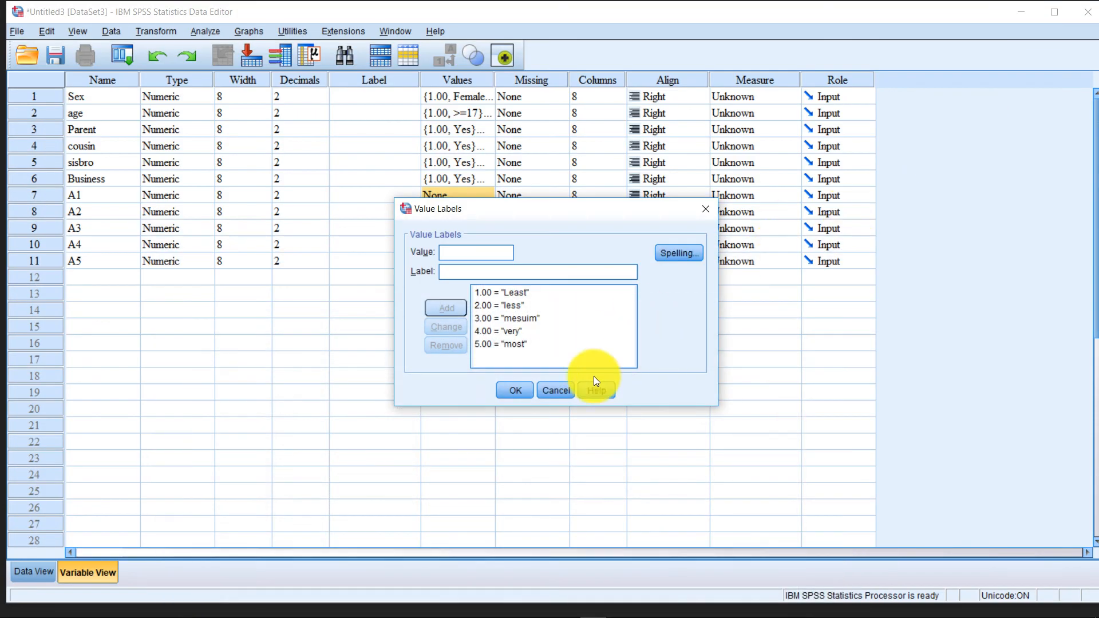
left_click(522, 389)
left_click(461, 294)
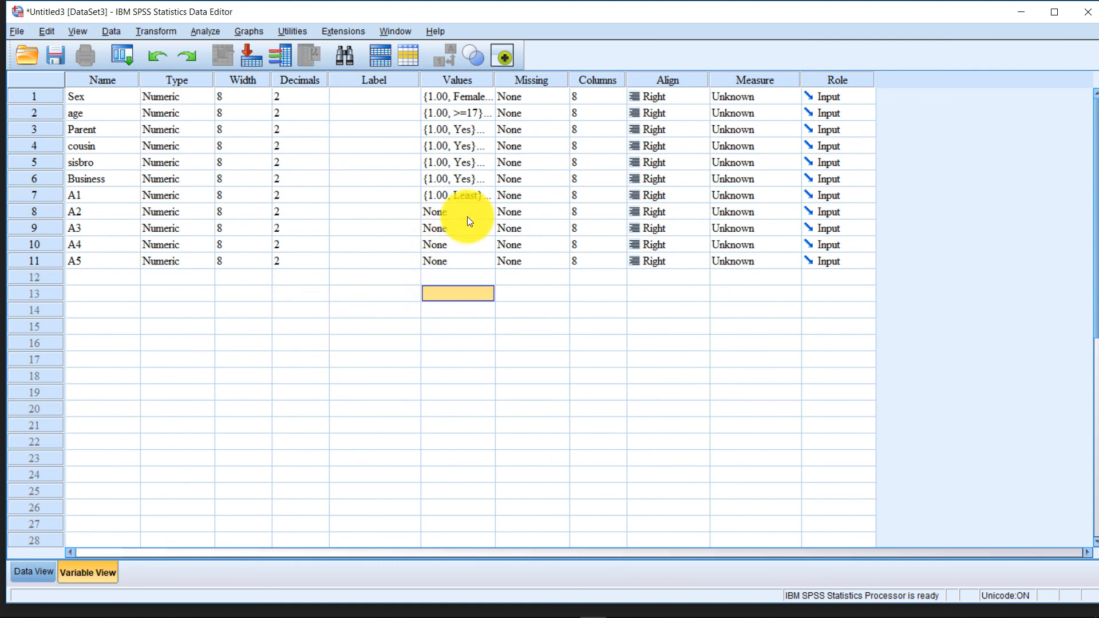
left_click_drag(450, 210, 456, 474)
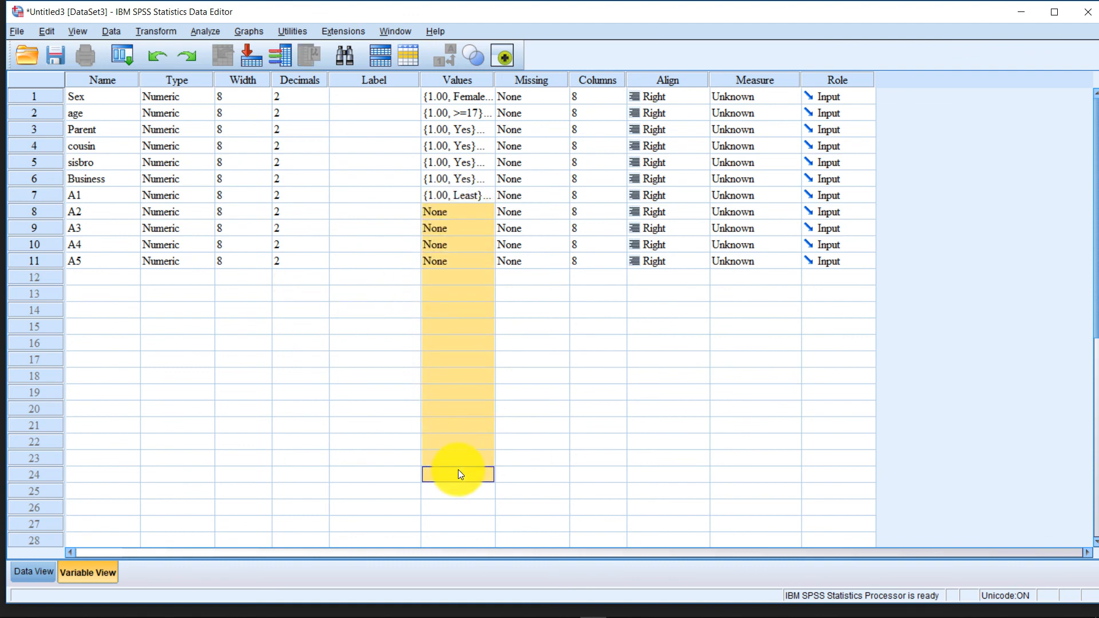
left_click(240, 375)
left_click_drag(117, 209, 120, 392)
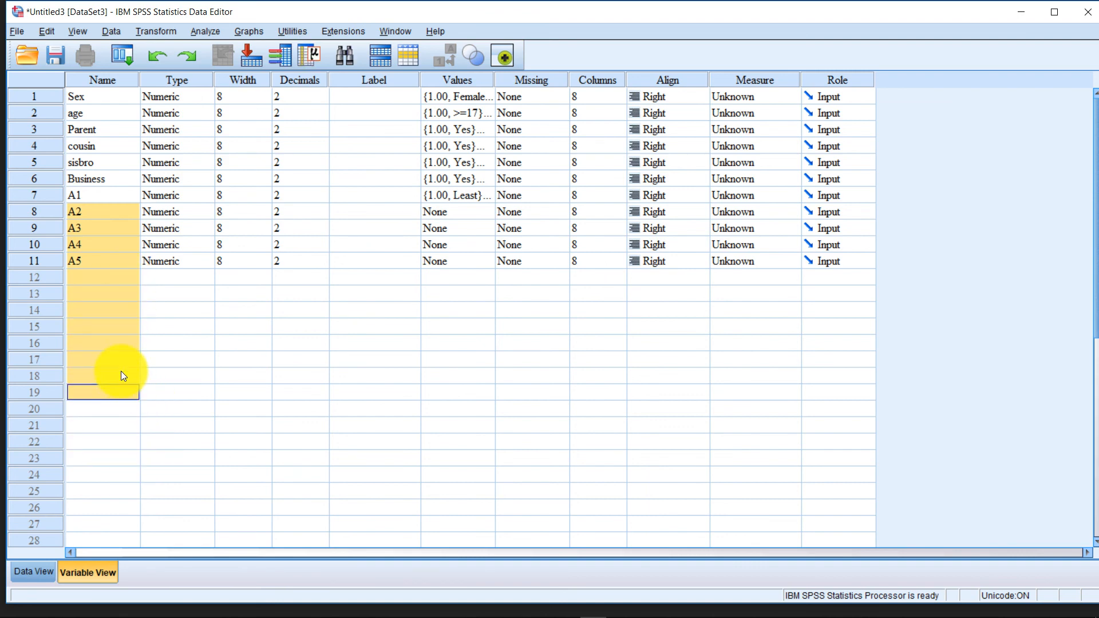
left_click(119, 270)
left_click(118, 302)
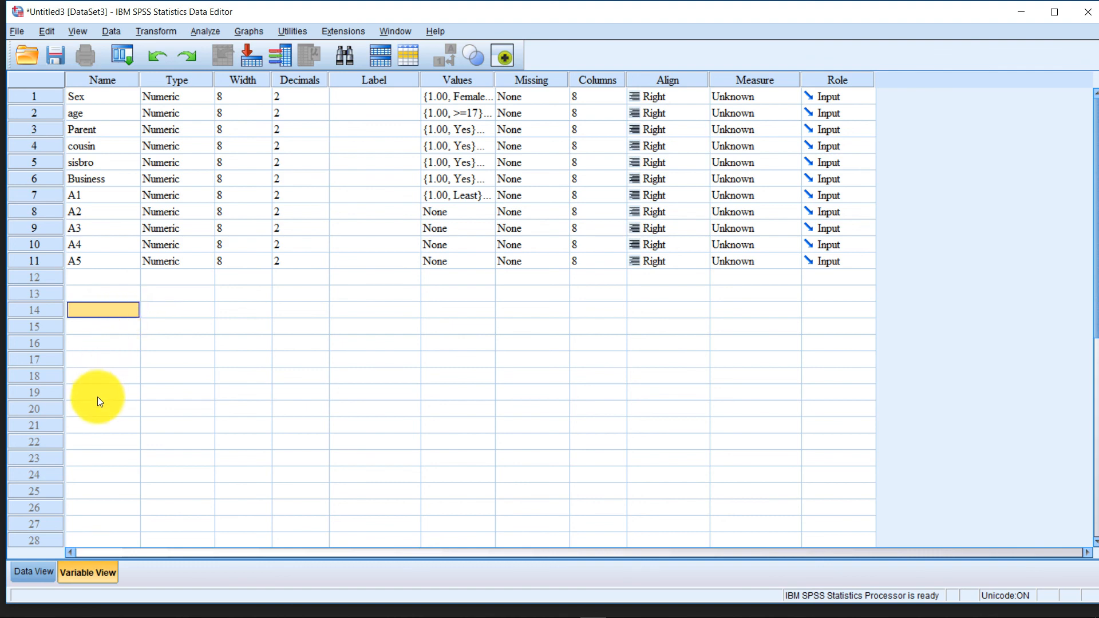
left_click(102, 440)
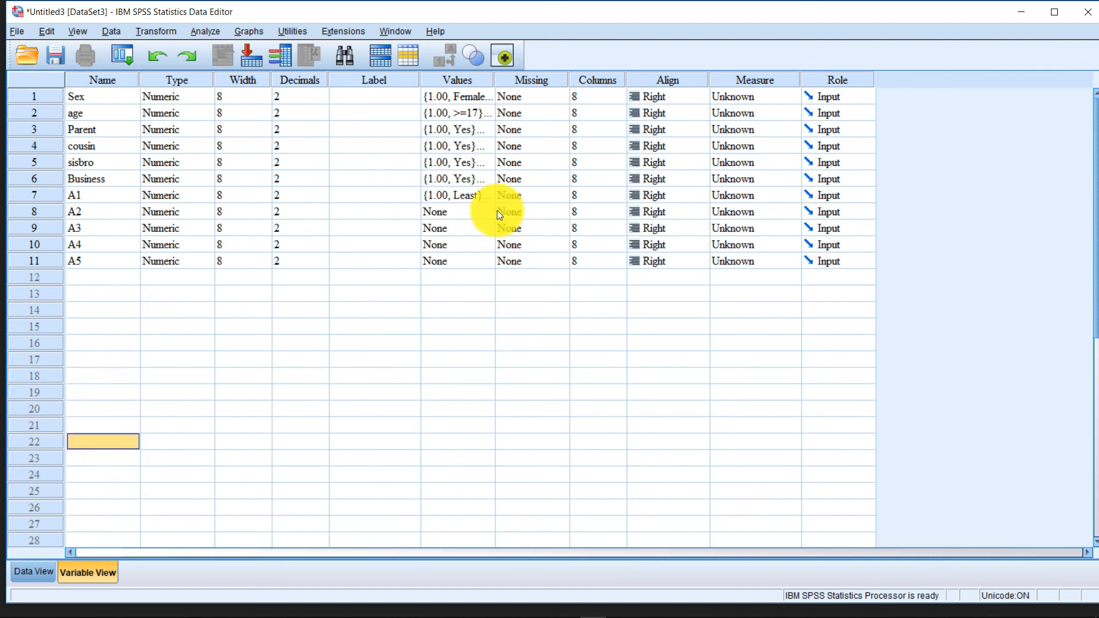
Copy the value labels of A1 and paste them onto the variables A2 to A5.
left_click(473, 195)
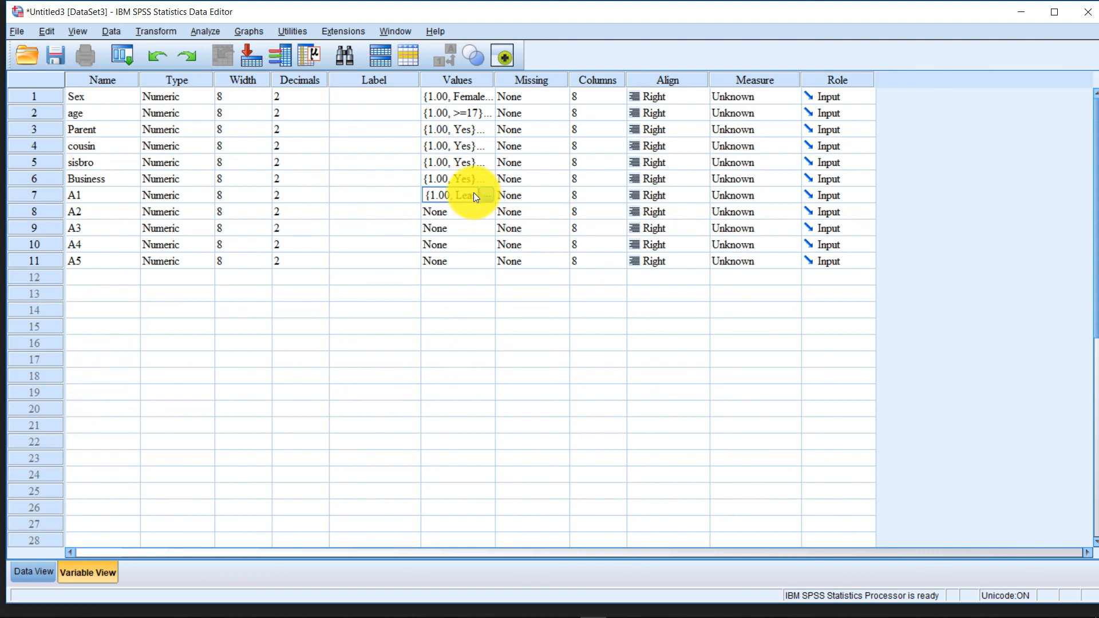
right_click(451, 195)
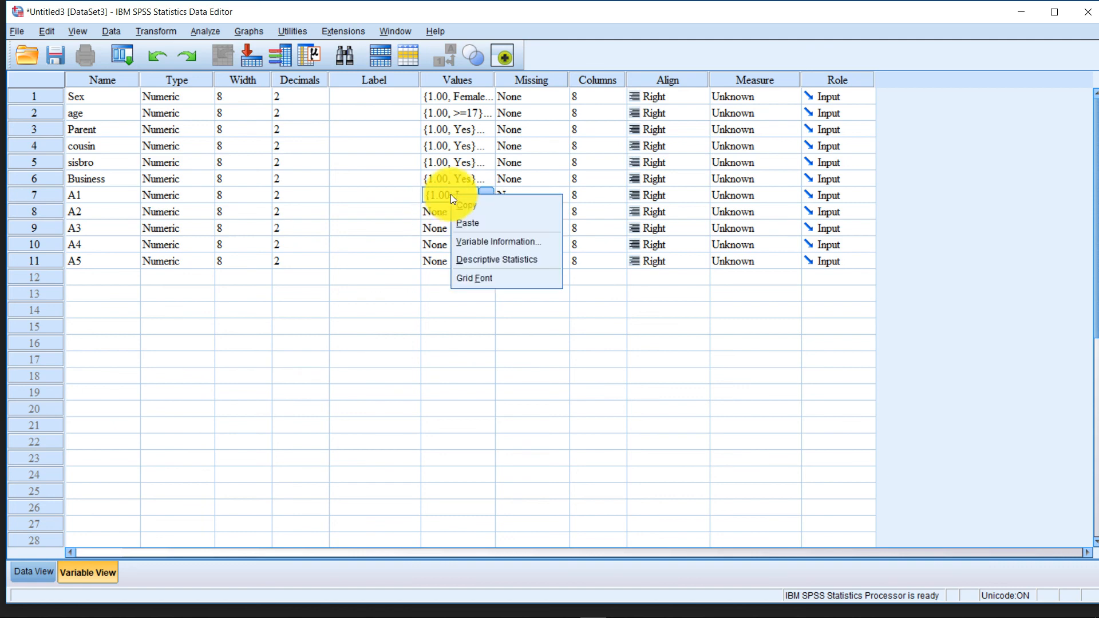
left_click(469, 201)
left_click_drag(458, 213, 452, 430)
right_click(452, 429)
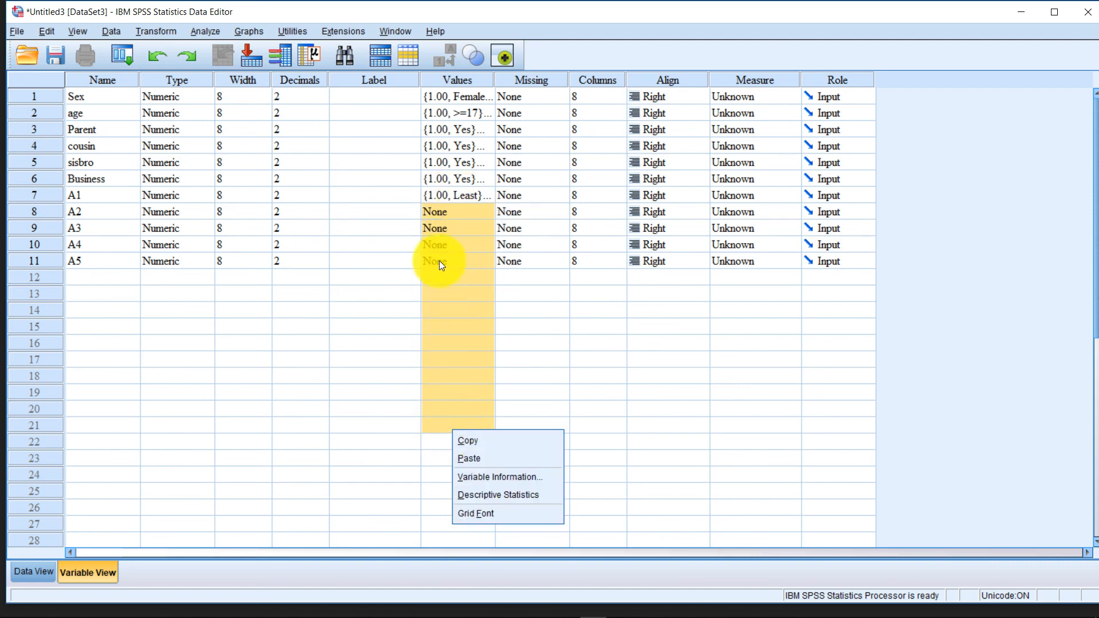
left_click(449, 244)
left_click_drag(474, 212, 432, 260)
right_click(432, 260)
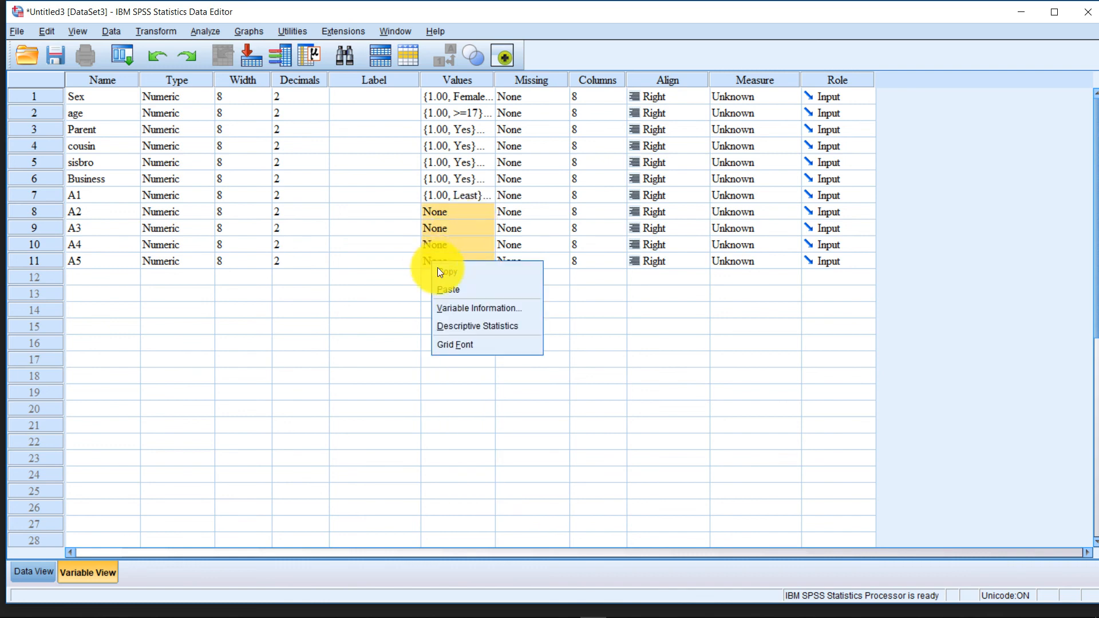
left_click(454, 288)
left_click(458, 294)
left_click(476, 212)
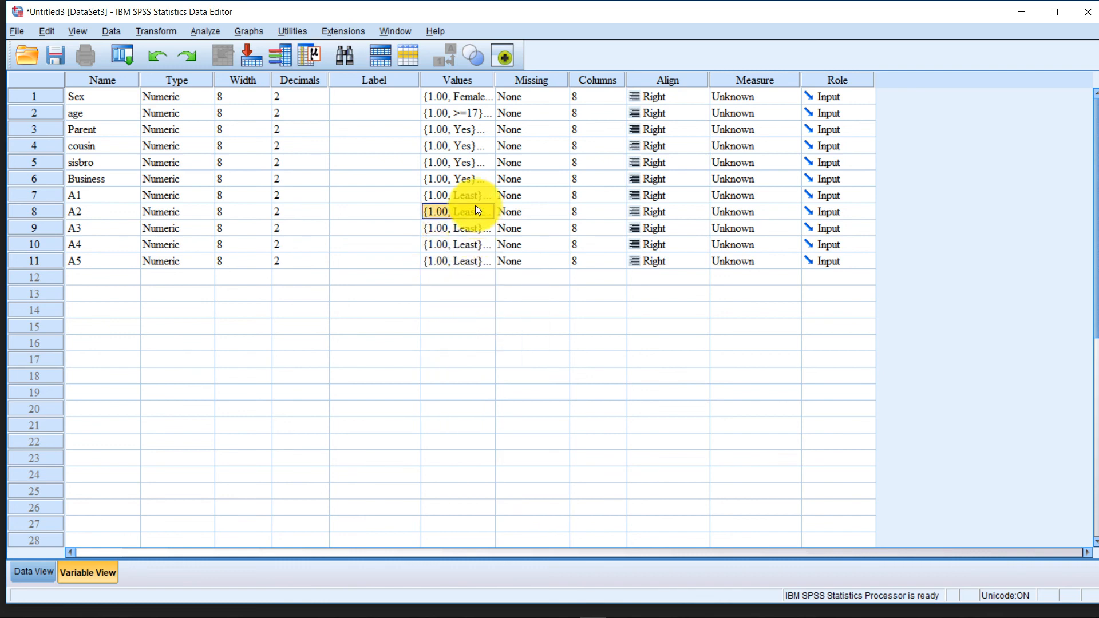
left_click(476, 195)
left_click(470, 178)
left_click(465, 130)
left_click(465, 114)
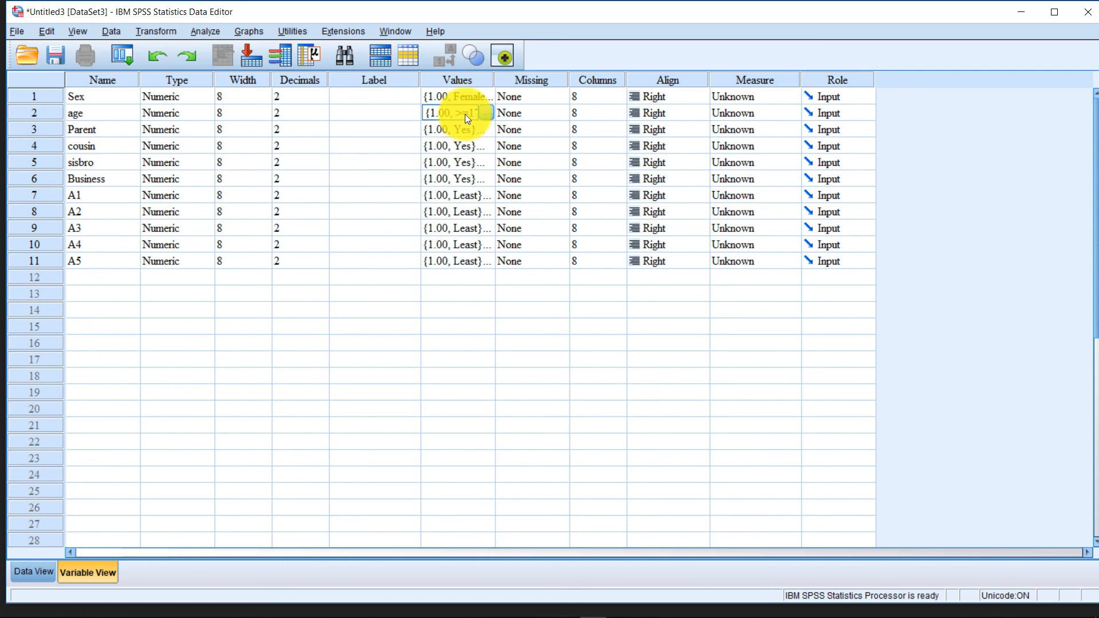
left_click(468, 98)
left_click(457, 273)
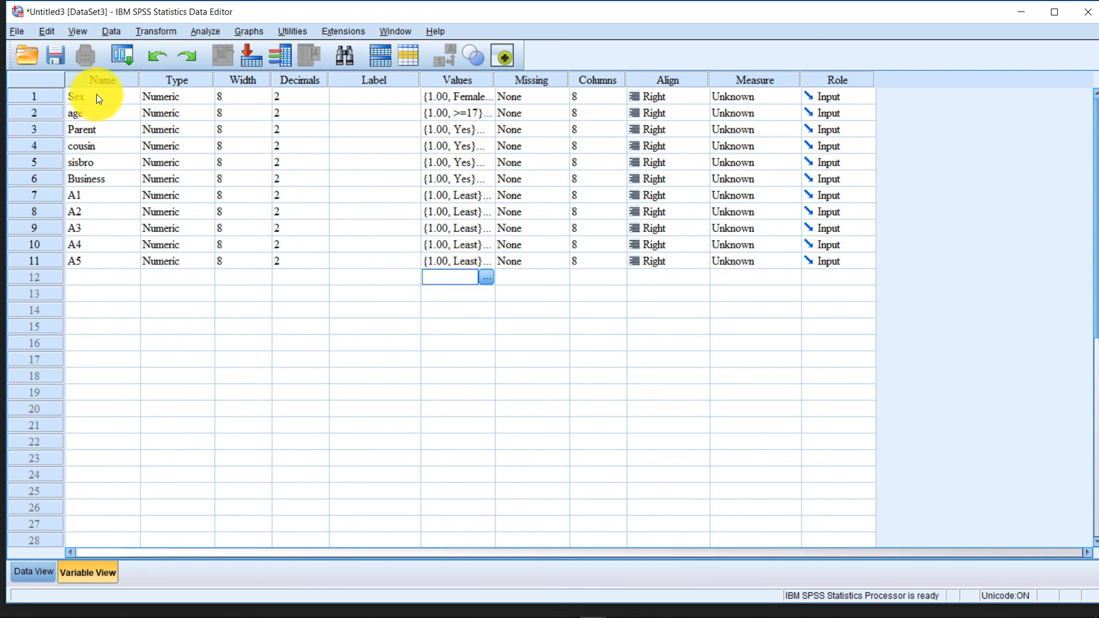
Examine the value labels and their numeric codes for the Sex variable, leaving them as they are.
left_click(111, 100)
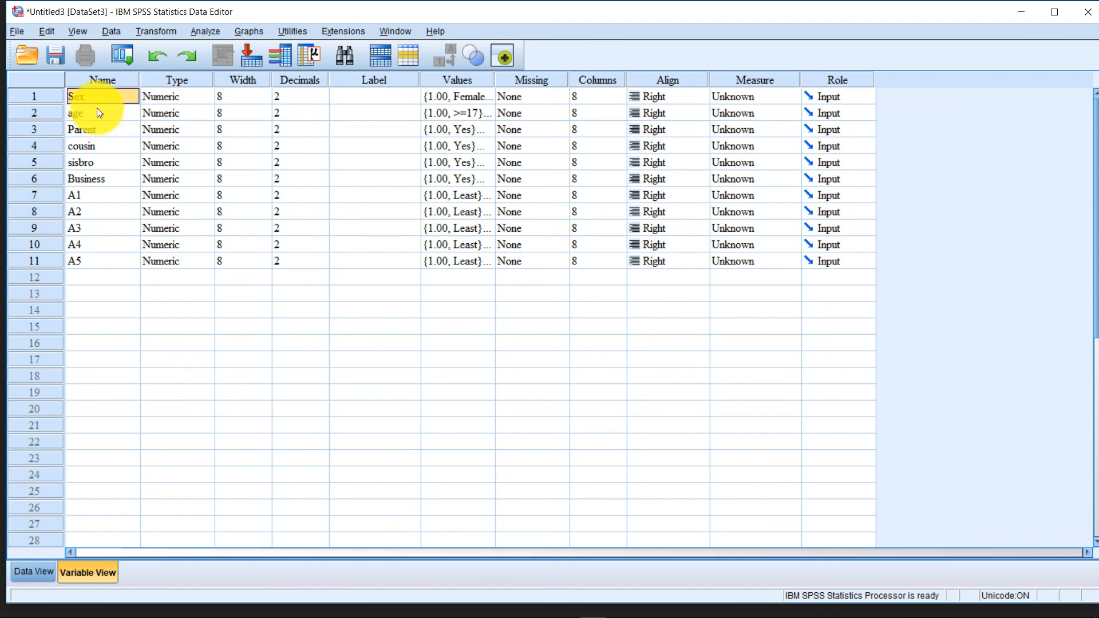
double_click(478, 96)
left_click(703, 209)
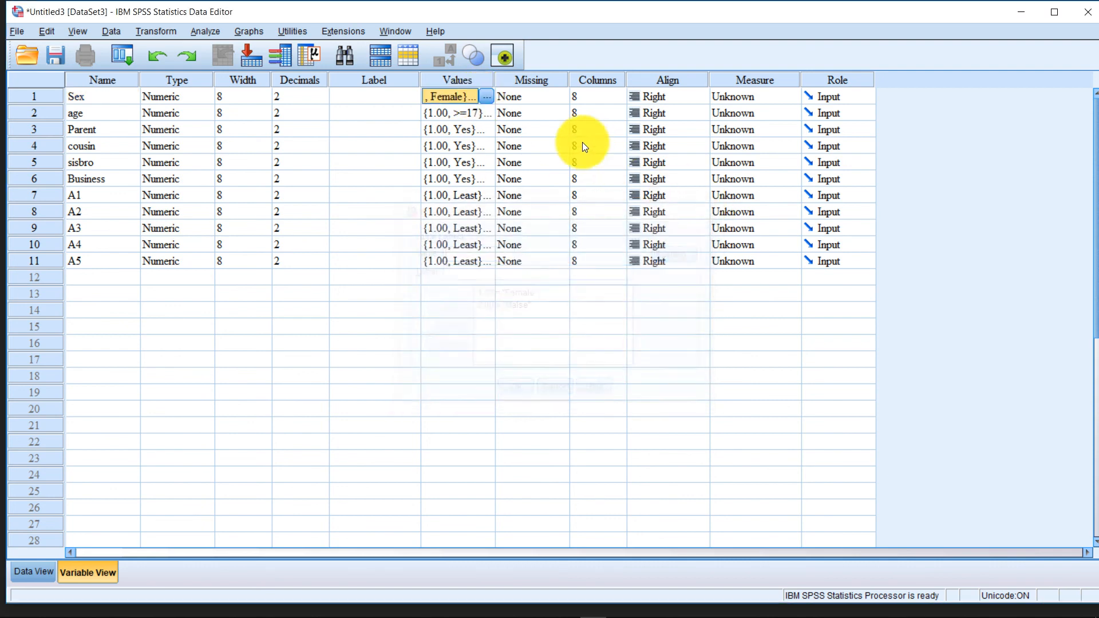
left_click(112, 101)
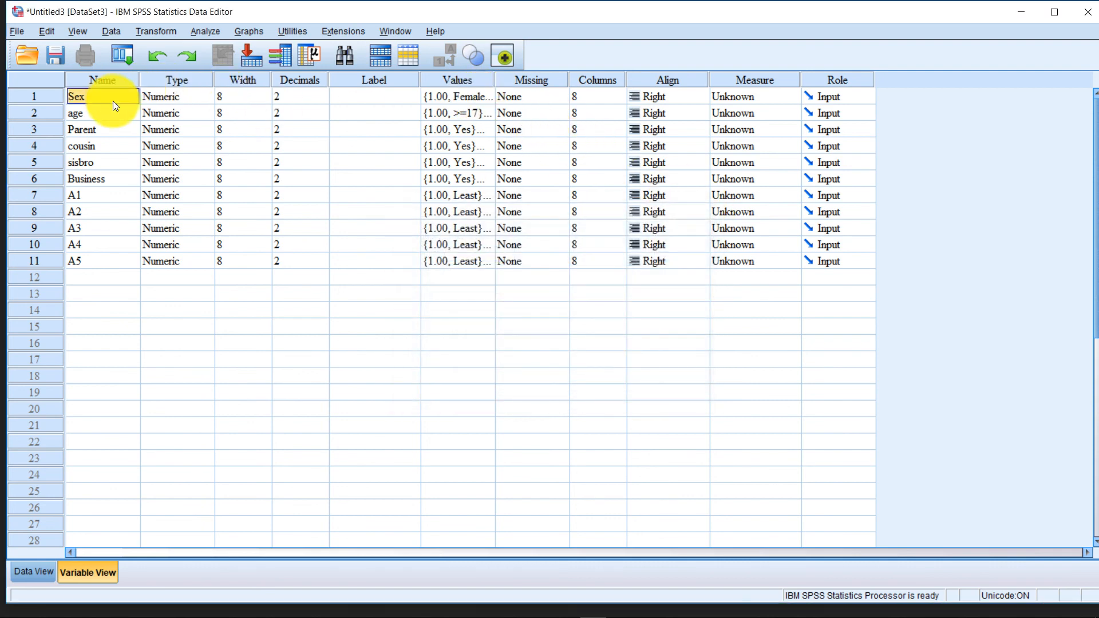
double_click(485, 97)
left_click(512, 279)
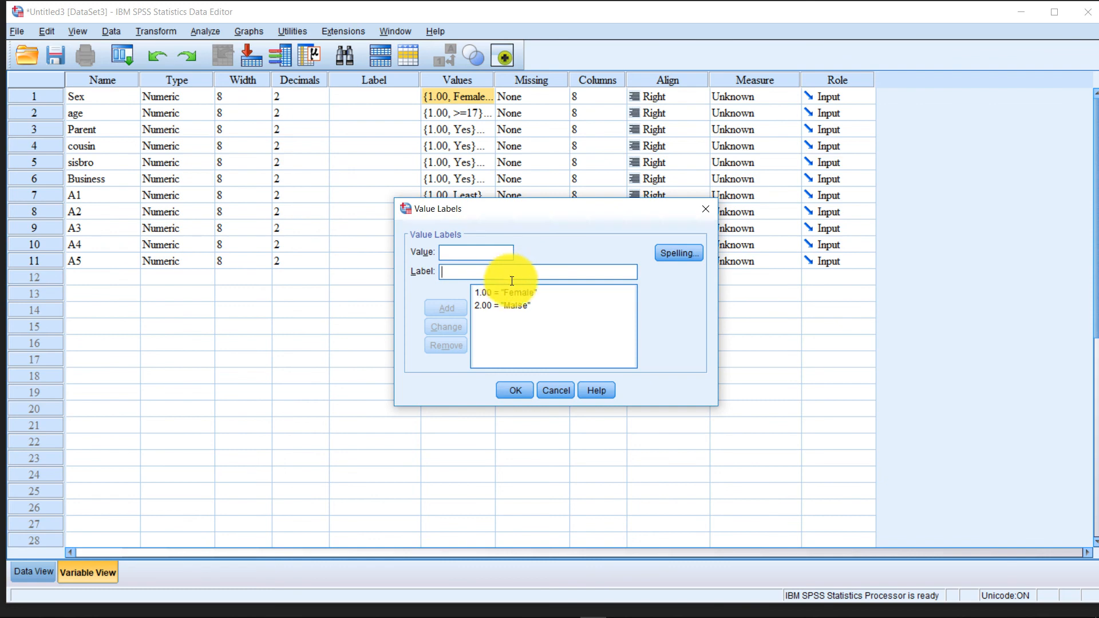
left_click(533, 293)
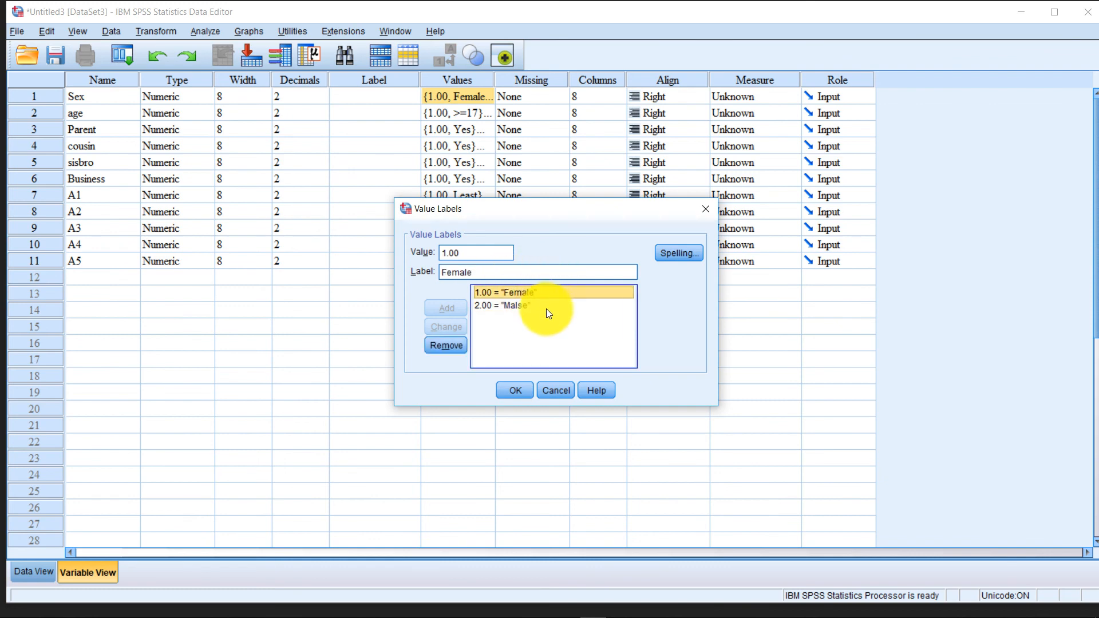
left_click(529, 306)
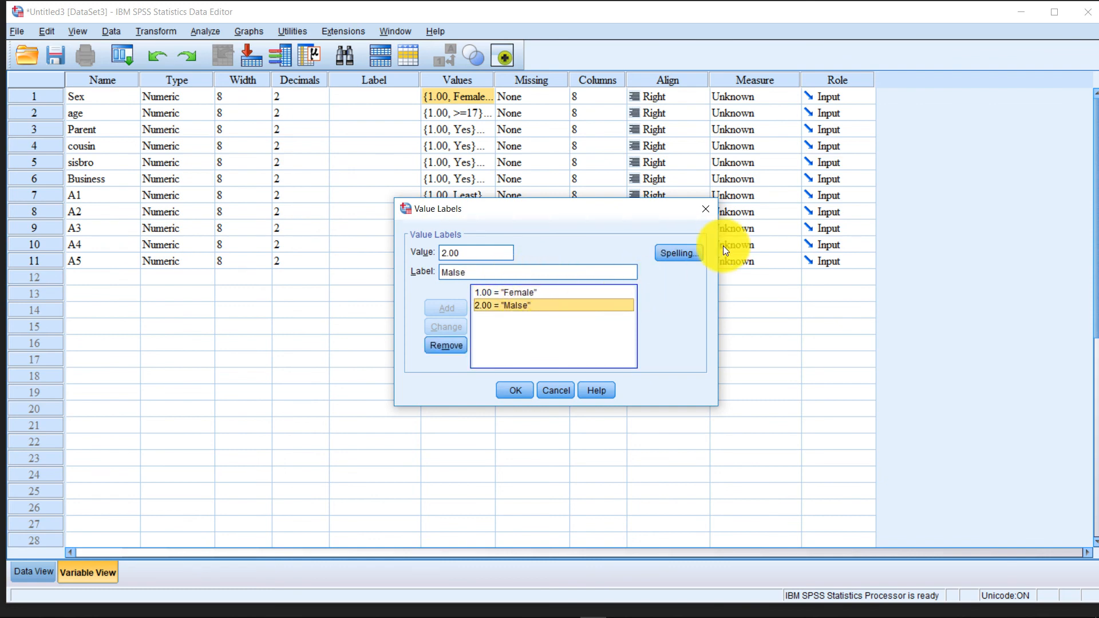
left_click(706, 208)
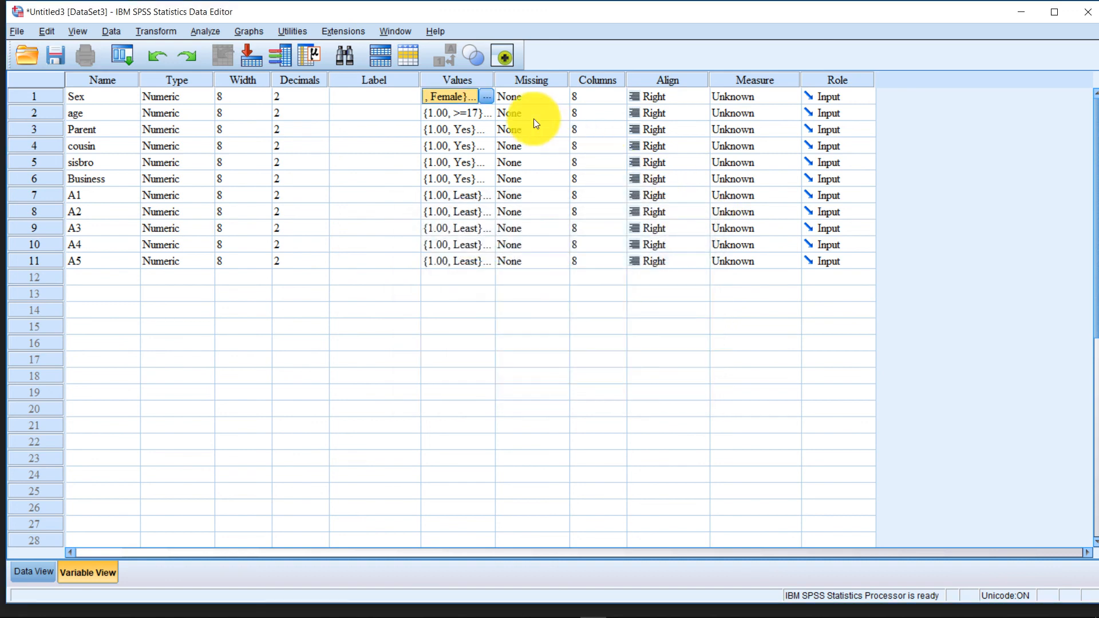
Examine the value labels of the Parent variable, leaving them as they are.
left_click(467, 113)
left_click(106, 114)
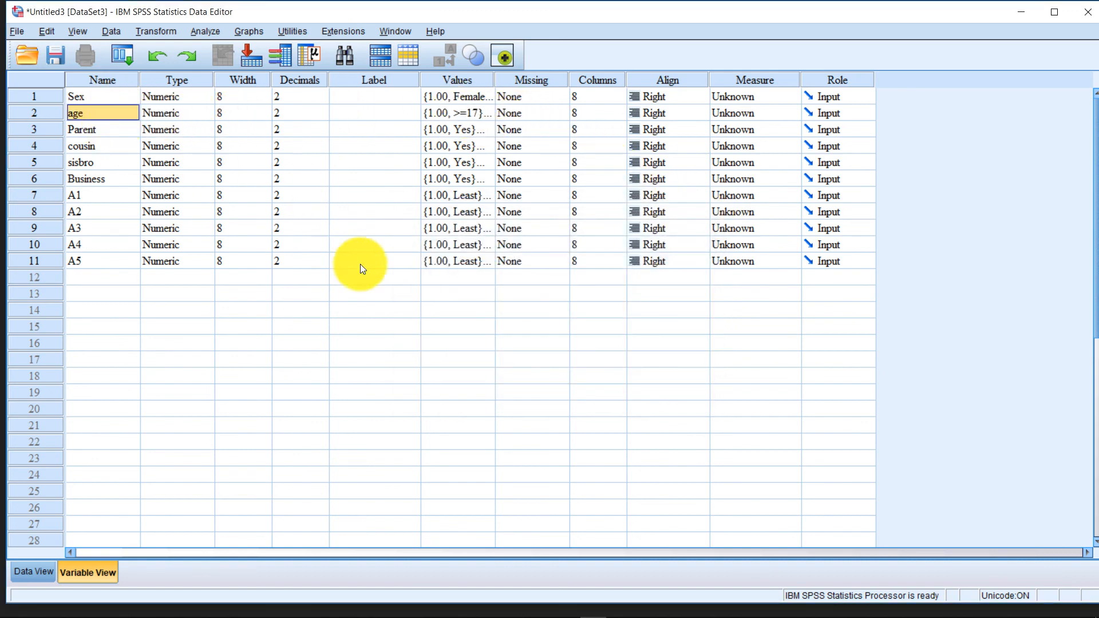
left_click(117, 129)
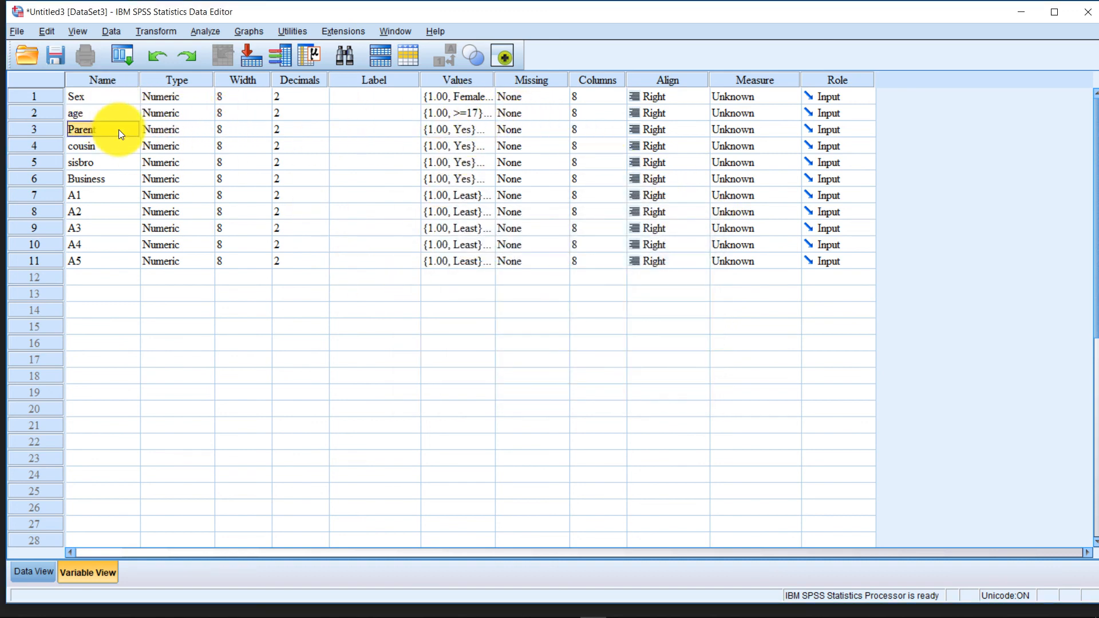
left_click(480, 131)
left_click(487, 130)
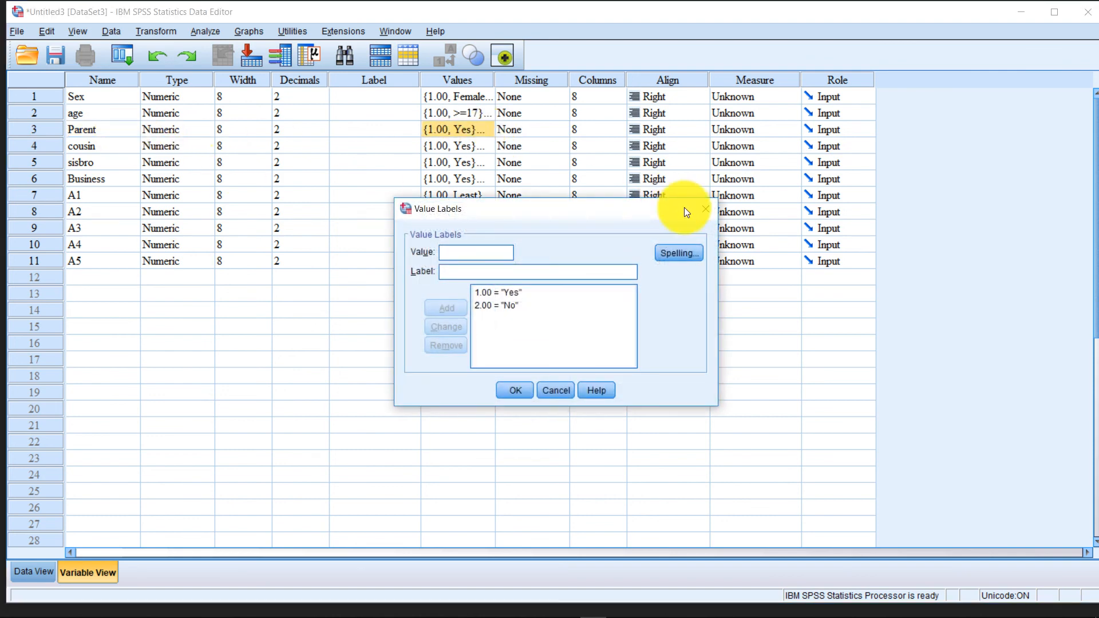
left_click(699, 211)
left_click_drag(115, 128, 101, 174)
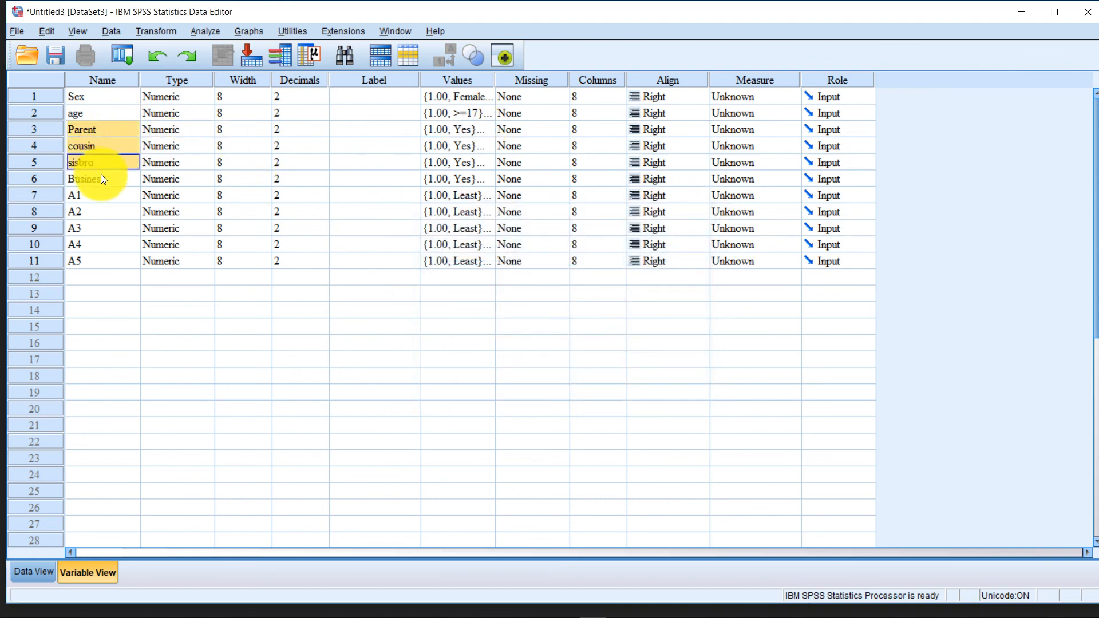
left_click(114, 132)
left_click(128, 140)
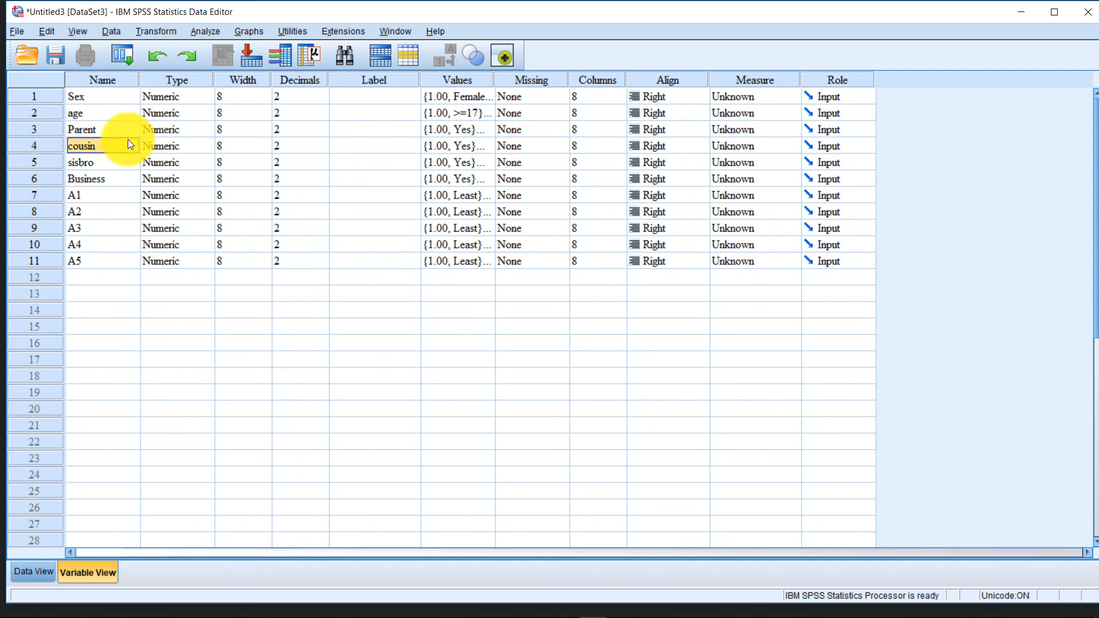
left_click(126, 131)
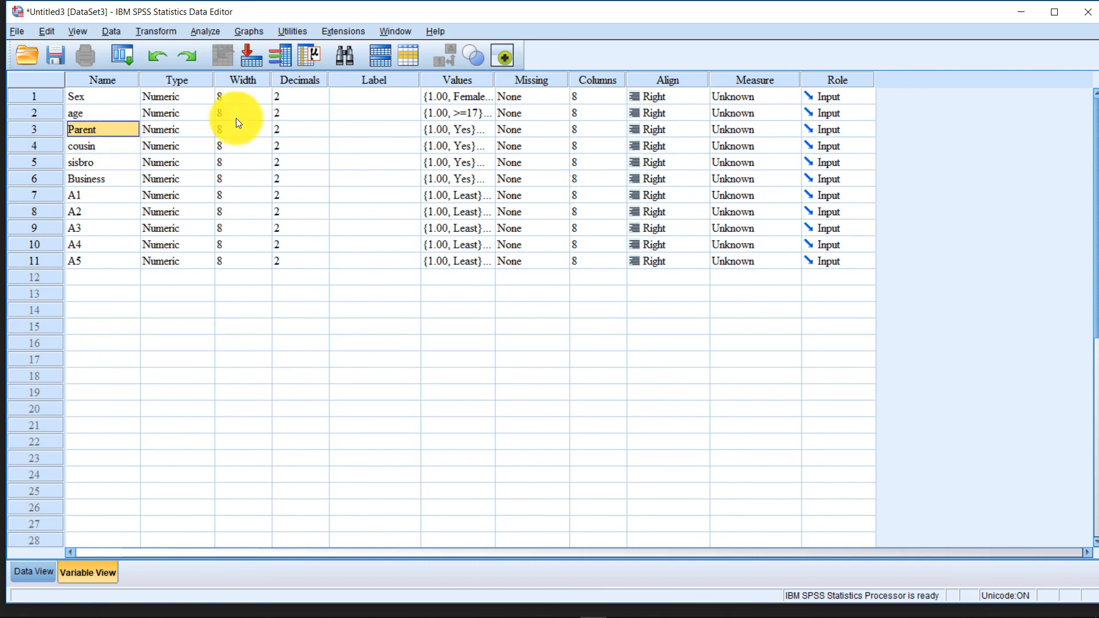
double_click(478, 131)
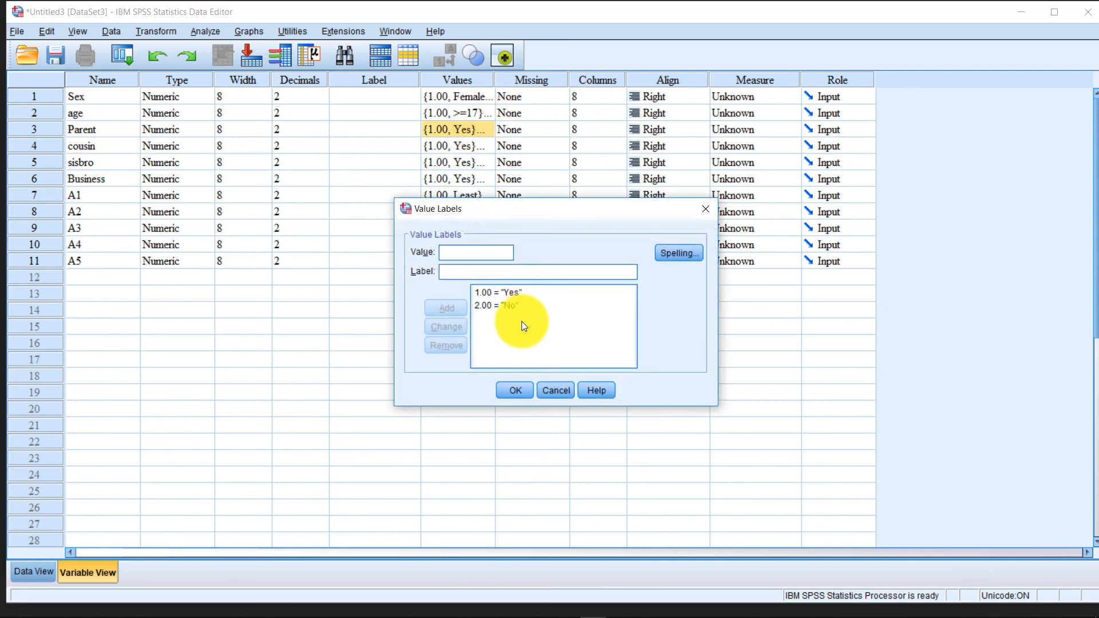
left_click(707, 209)
left_click(101, 147)
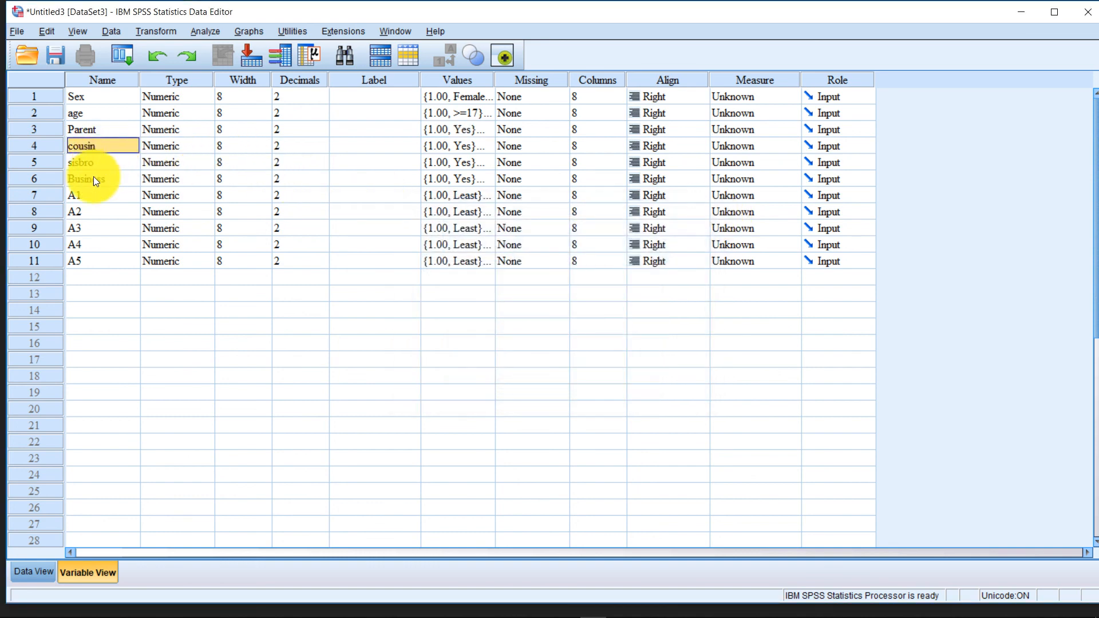
left_click_drag(94, 180, 109, 128)
left_click(269, 325)
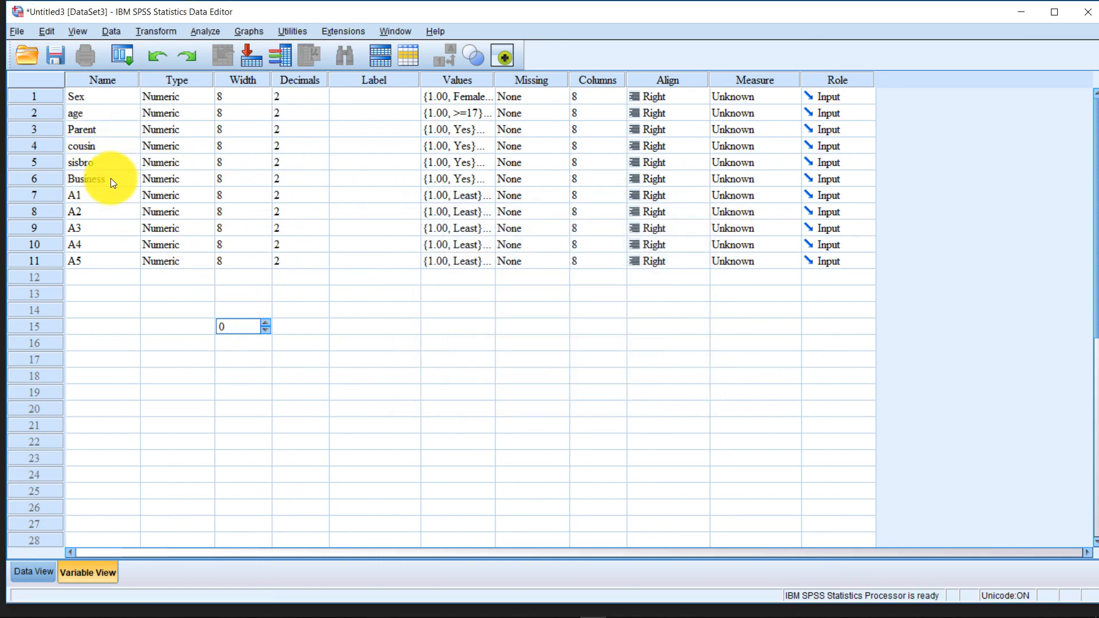
left_click(112, 211)
left_click(123, 261)
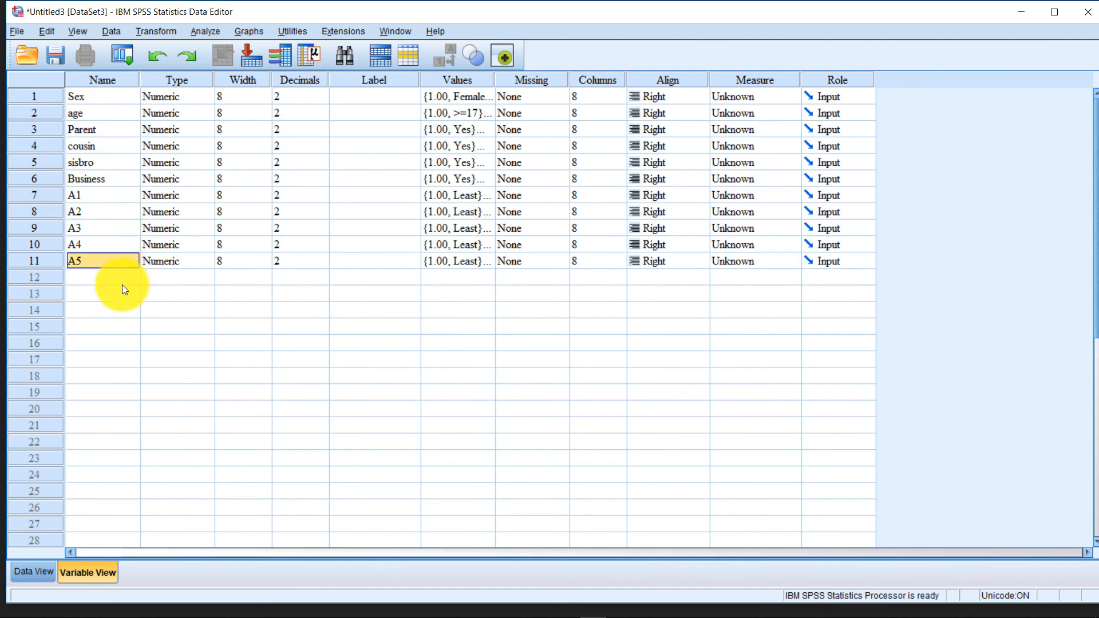
Switch to Data View and enter 1 for Sex in the first case.
key("ctrl+t")
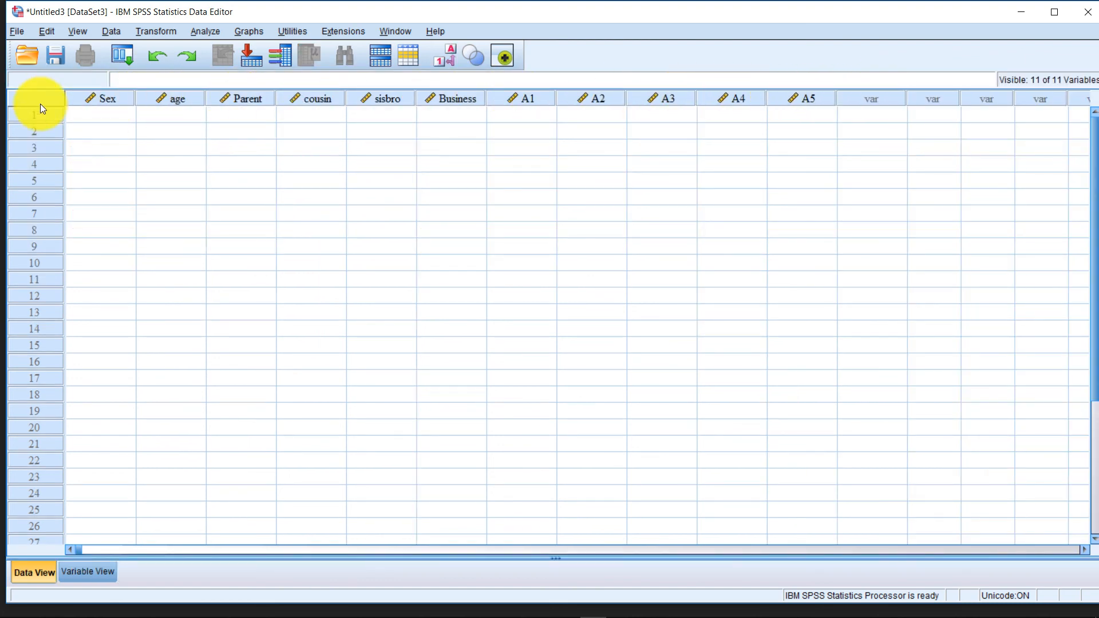
left_click(90, 98)
left_click(109, 113)
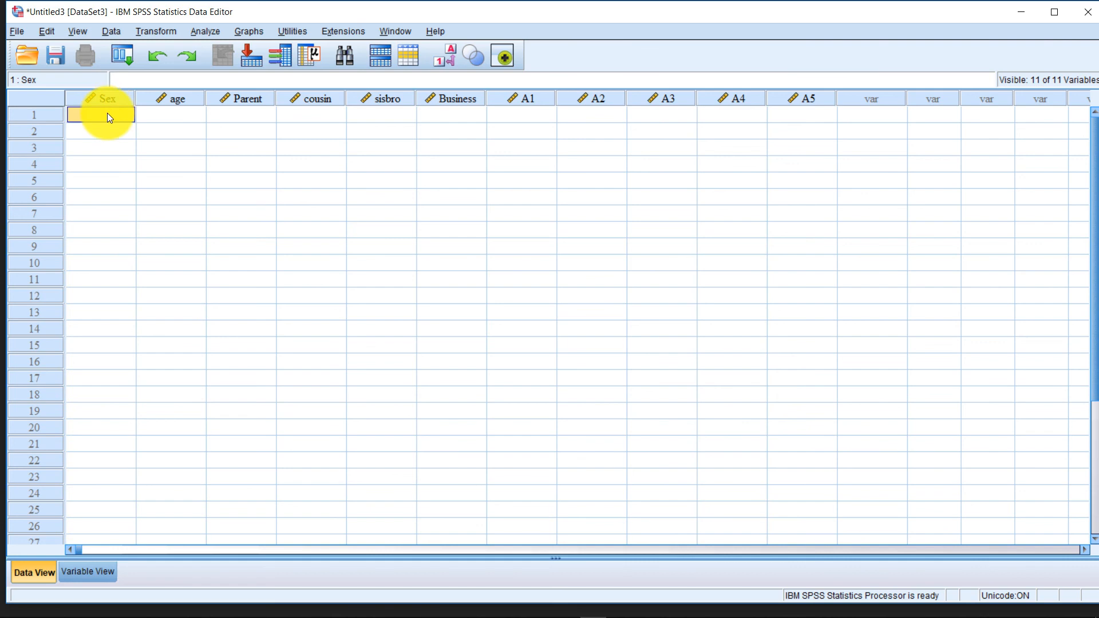
type("1")
key("BackSpace")
type("1")
left_click(165, 115)
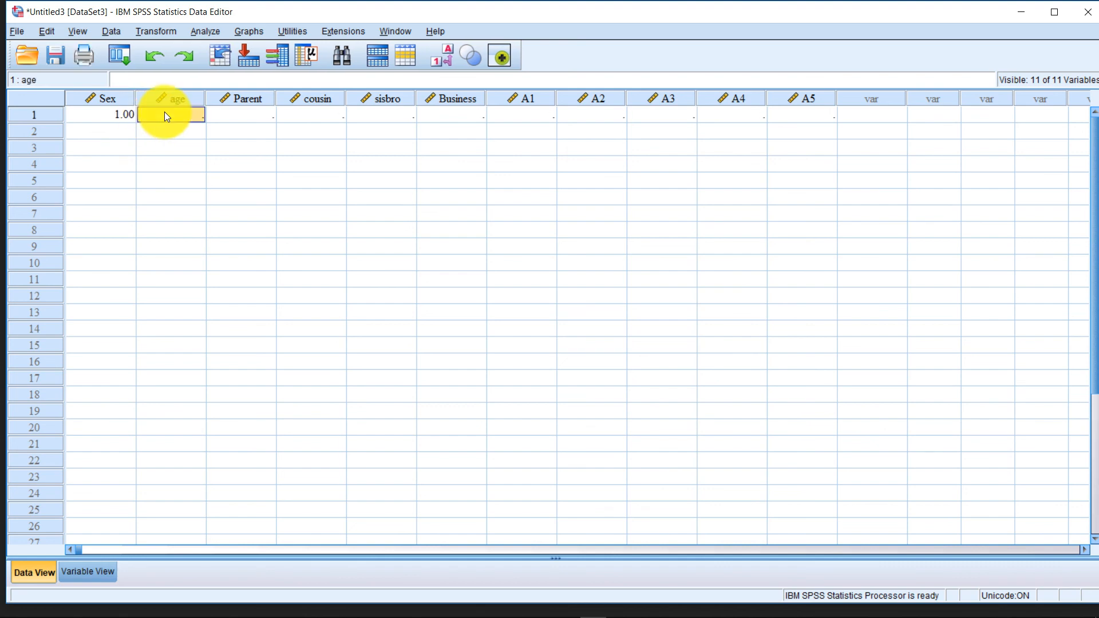
left_click(128, 117)
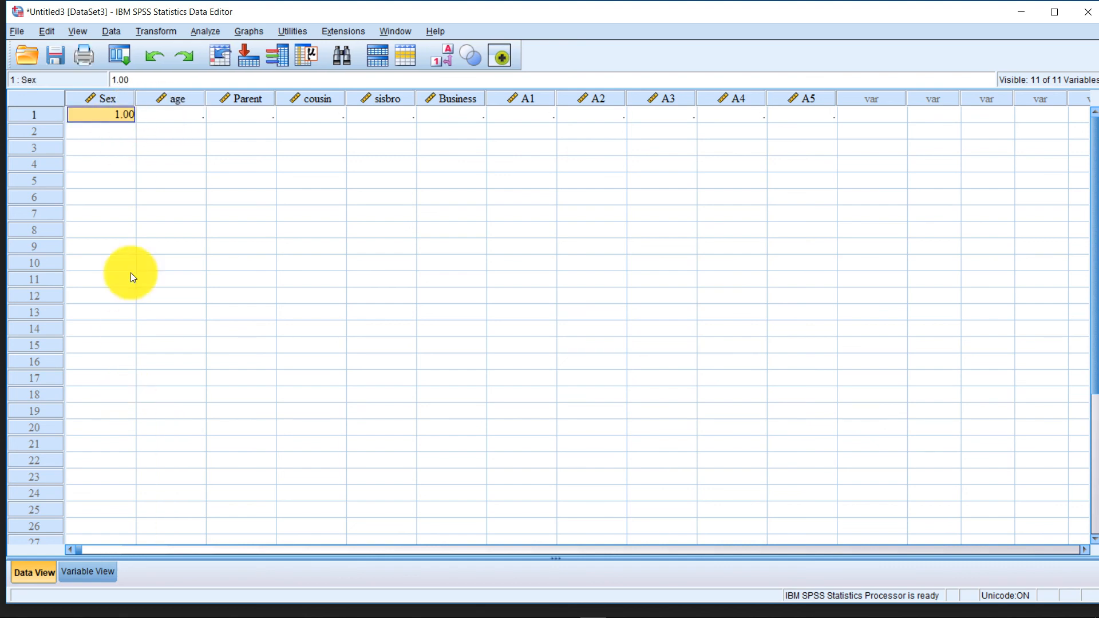
Enter 2 for age in the first case.
left_click(145, 121)
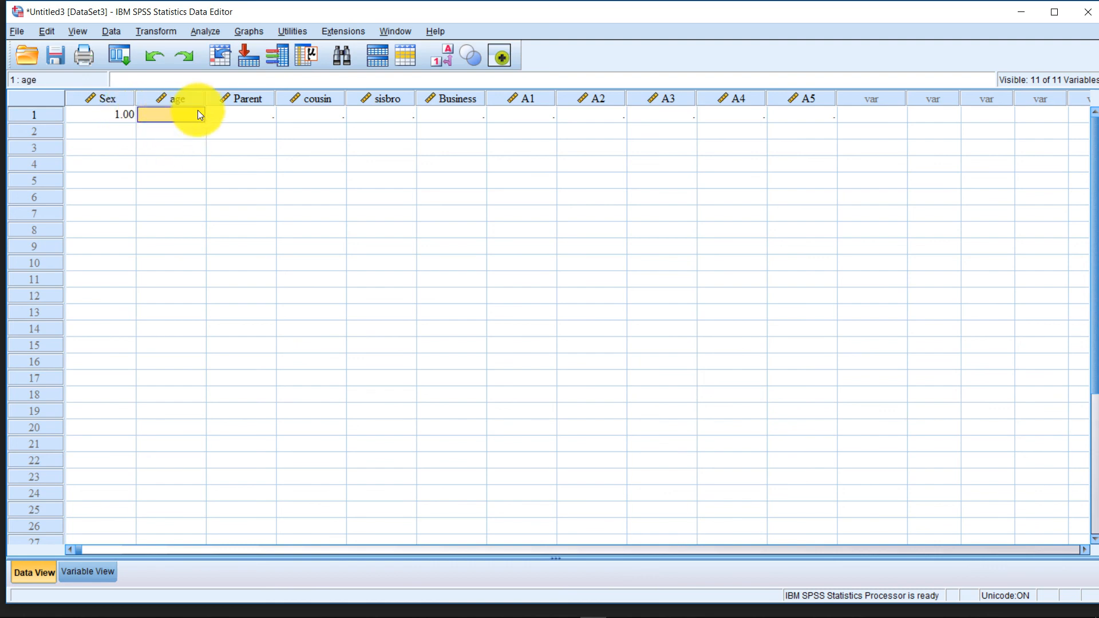
type("2")
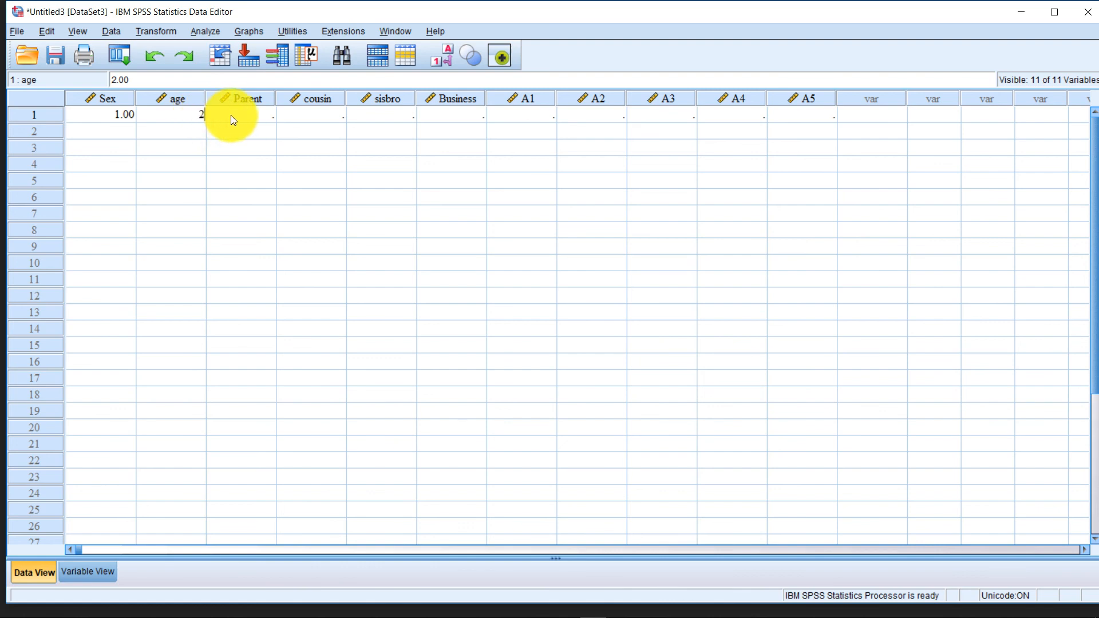
left_click(231, 115)
left_click(197, 112)
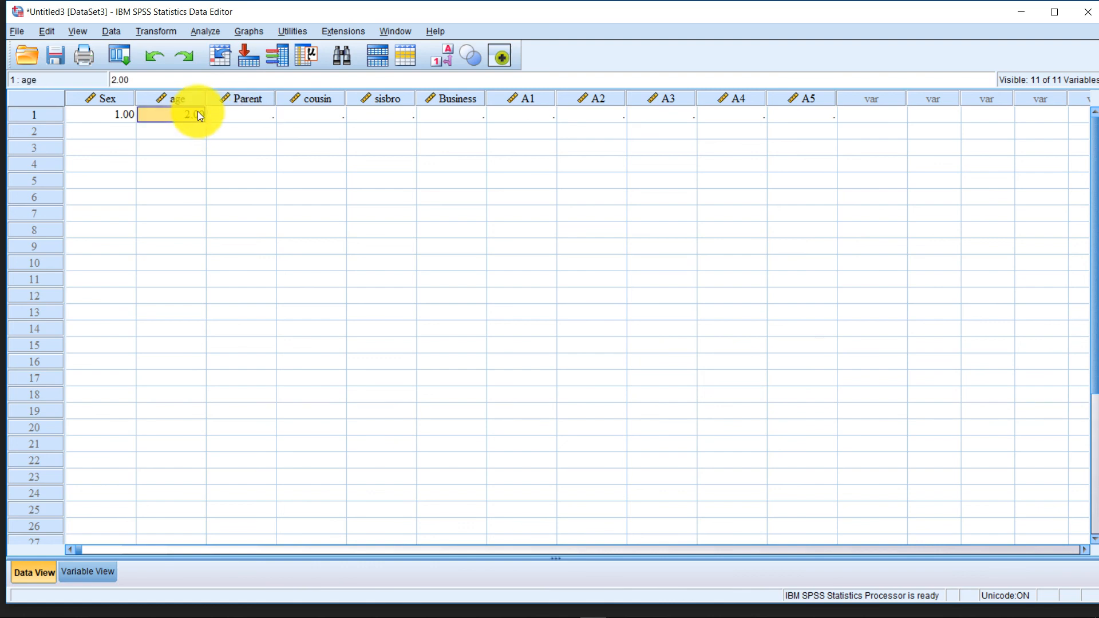
Fill in the first case with 1 for Parent, 2 for cousin and 2 for sisbro.
left_click(250, 114)
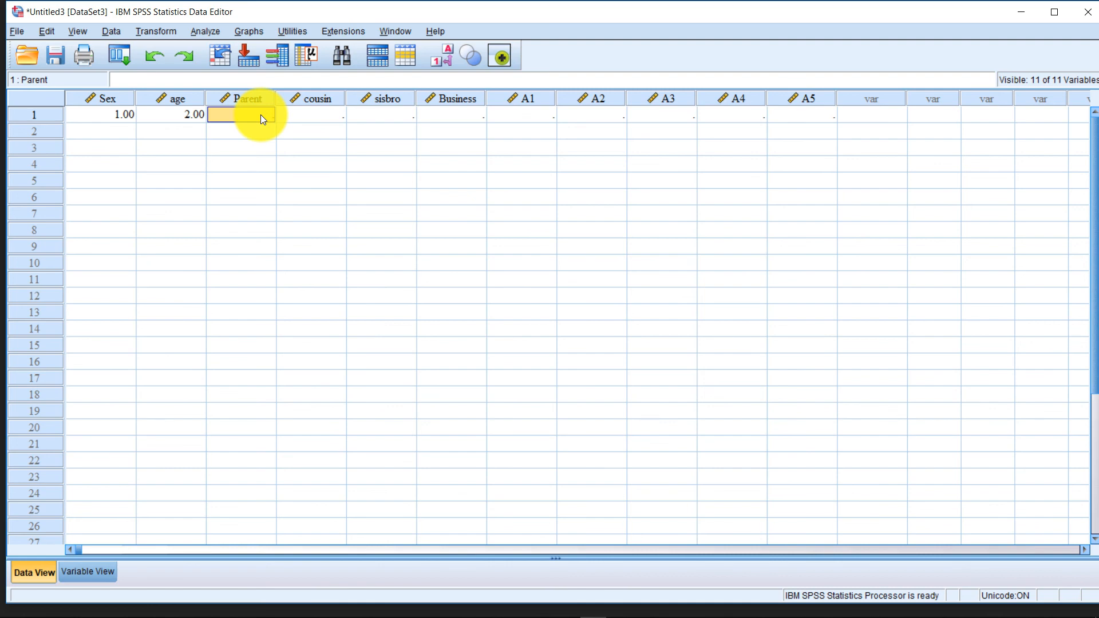
type("1")
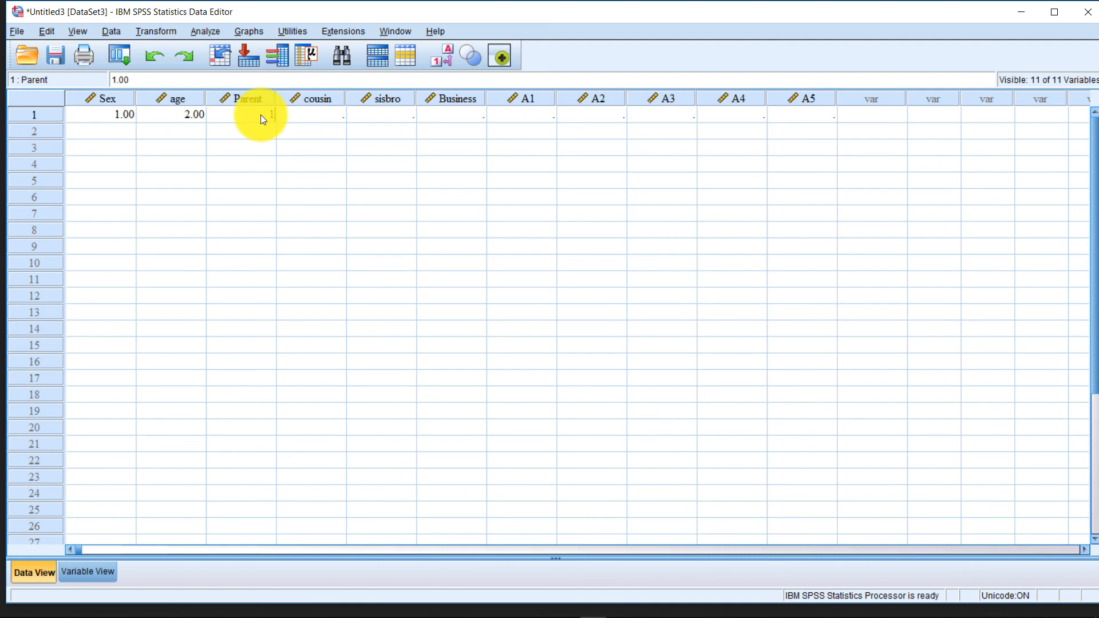
left_click(295, 118)
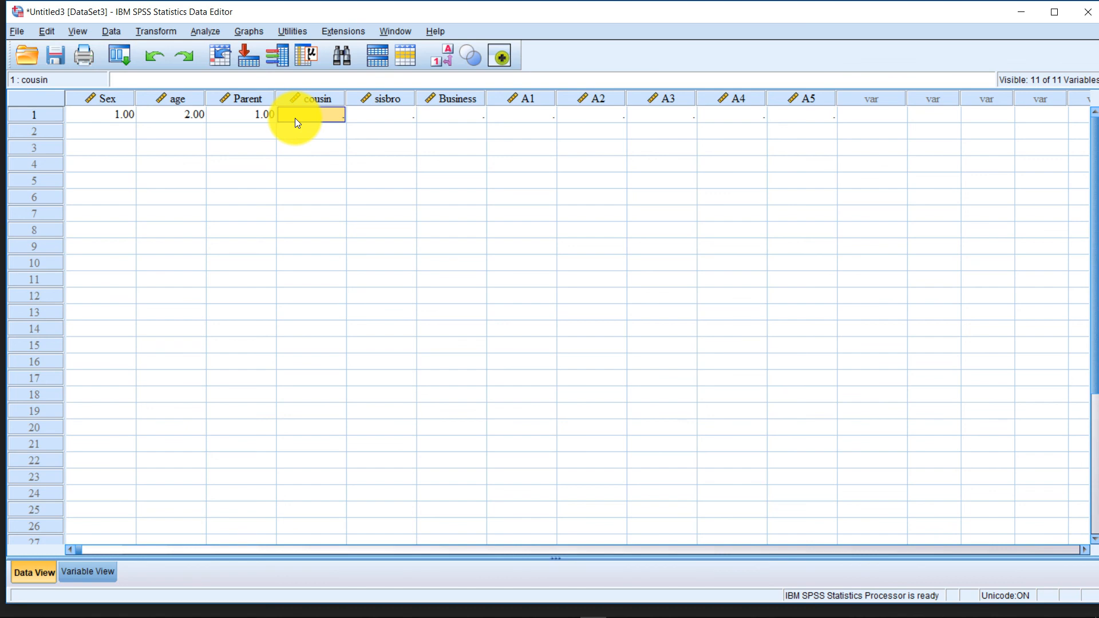
type("2")
left_click(384, 117)
type("2")
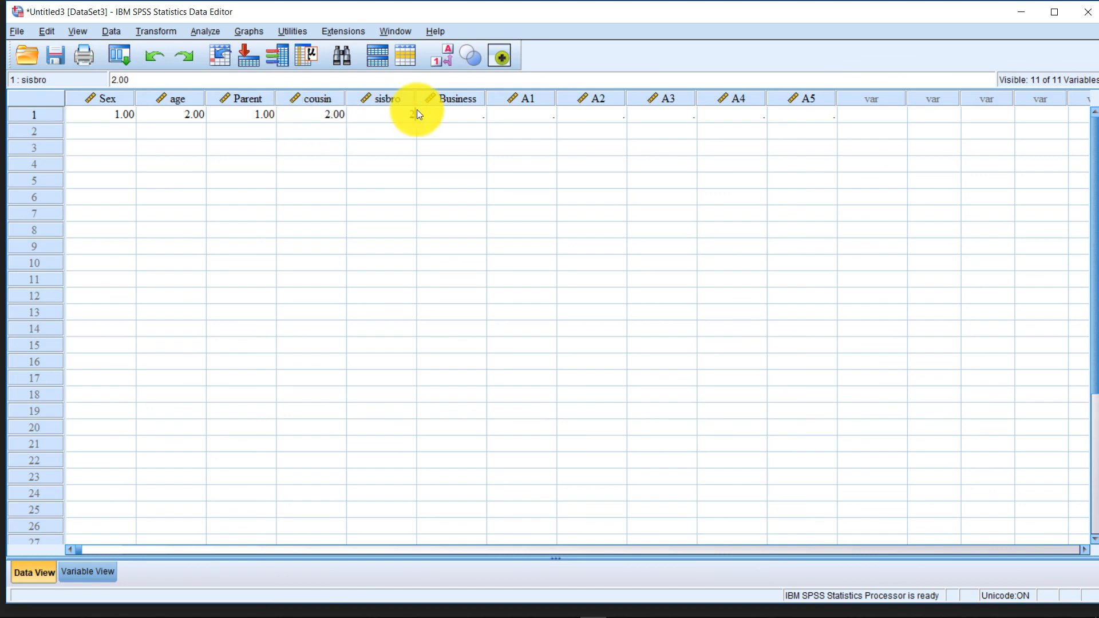
Enter 1 for Business in the first case.
left_click(445, 117)
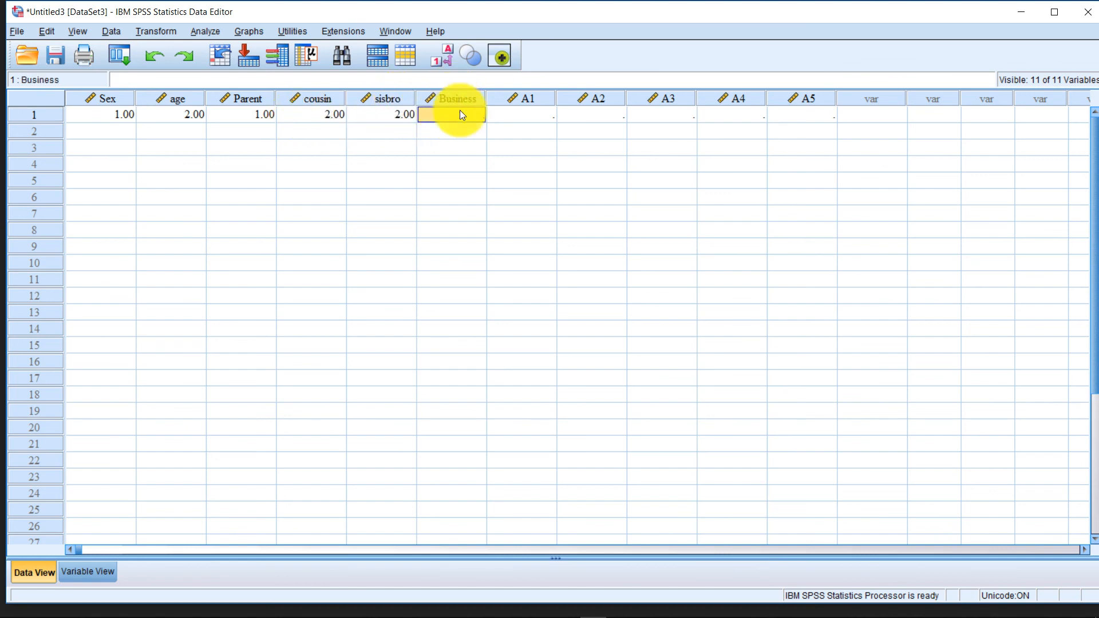
type("1")
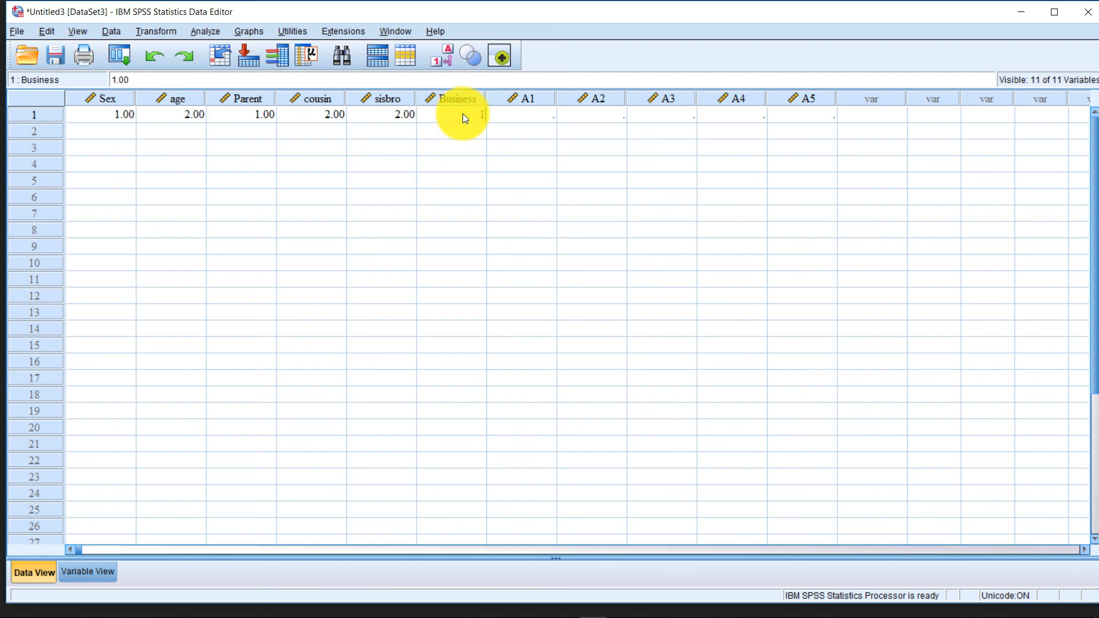
left_click(503, 116)
left_click(439, 117)
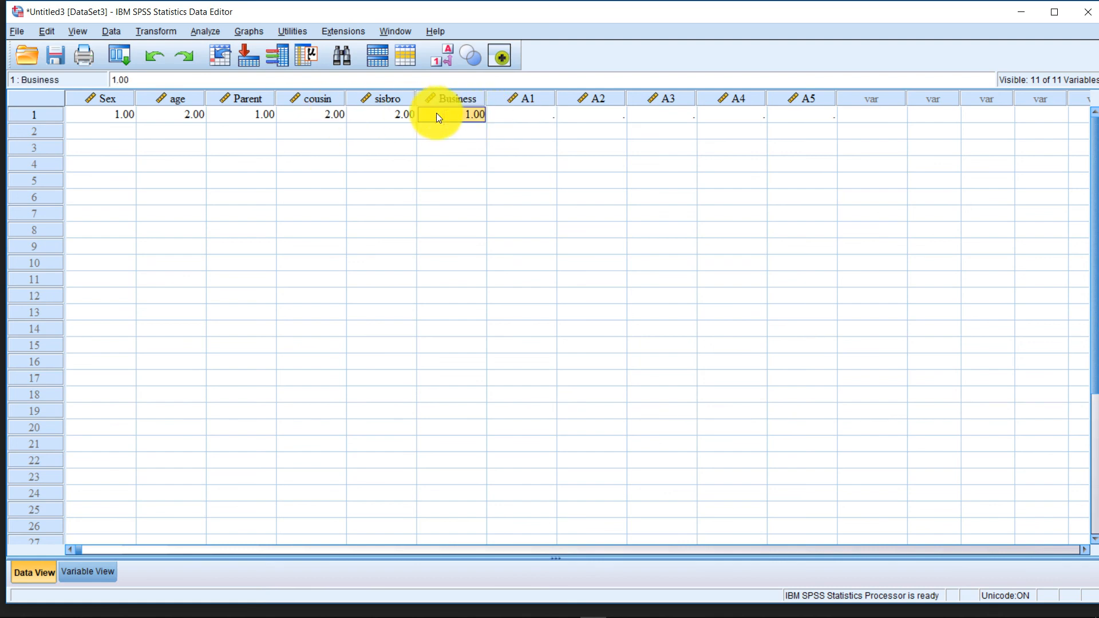
Review the first case's answers for Parent, cousin, sisbro and Business.
left_click(397, 117)
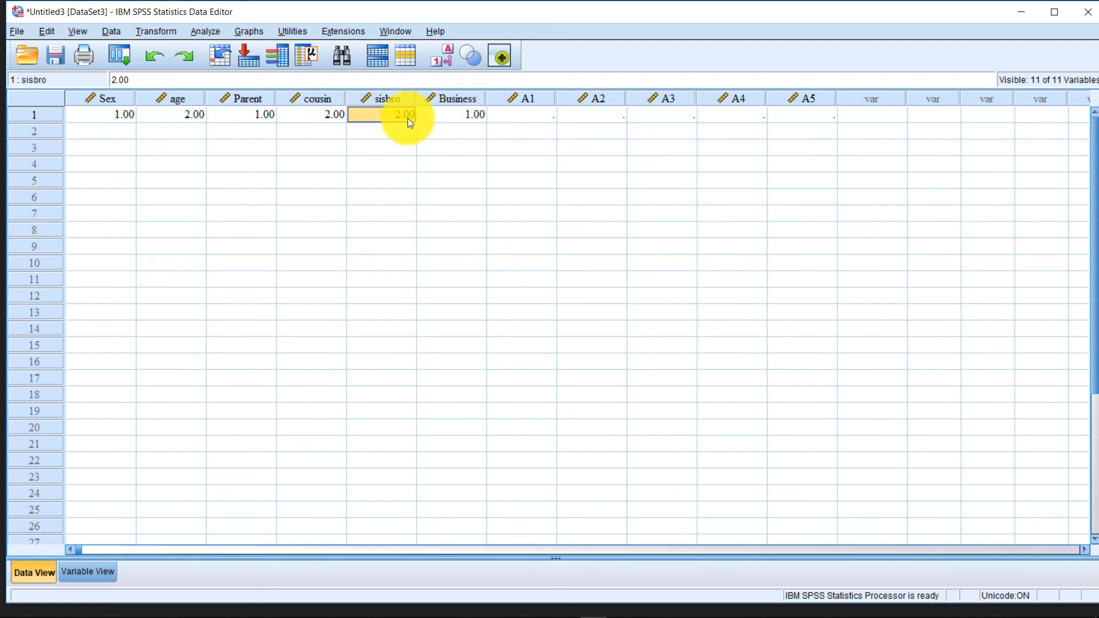
left_click(252, 115)
left_click(321, 116)
left_click(359, 117)
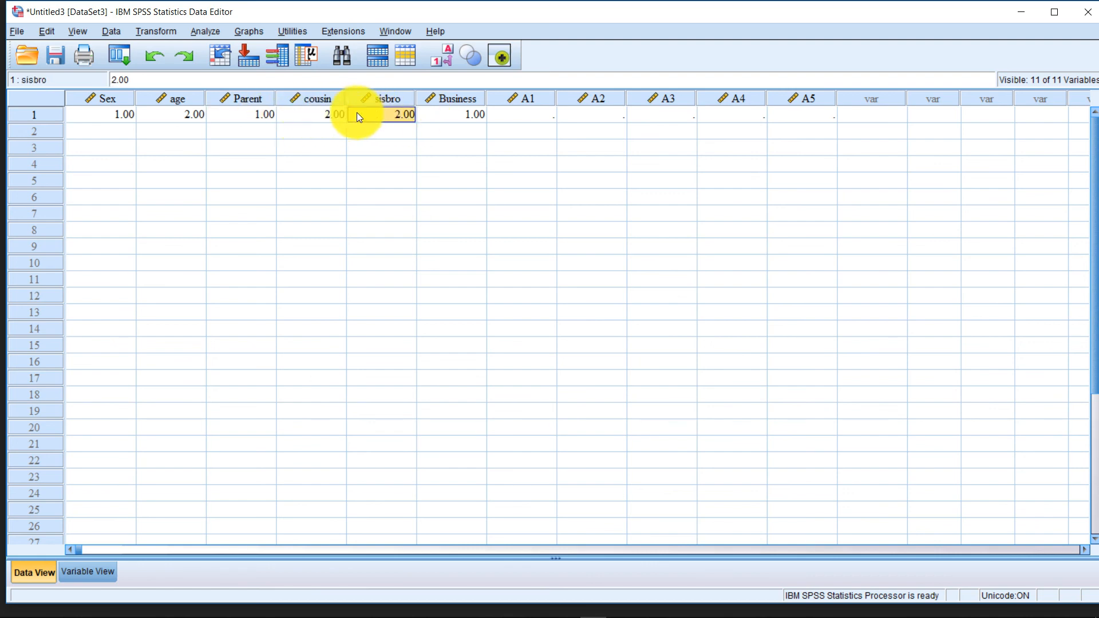
left_click(344, 115)
left_click(409, 116)
left_click(453, 112)
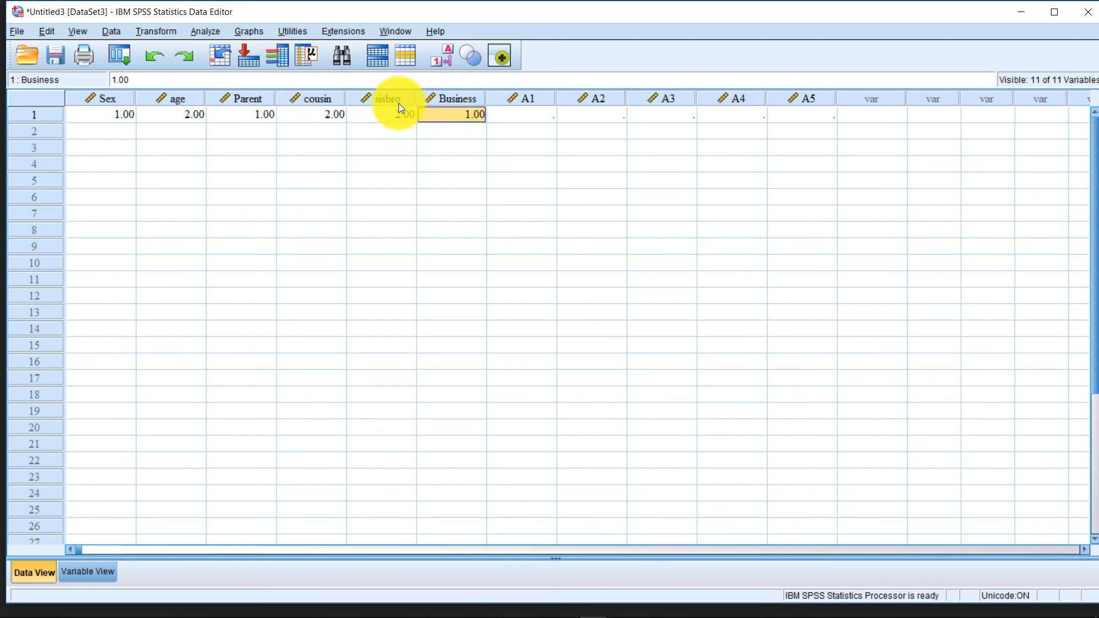
left_click(380, 116)
left_click(308, 118)
left_click(433, 113)
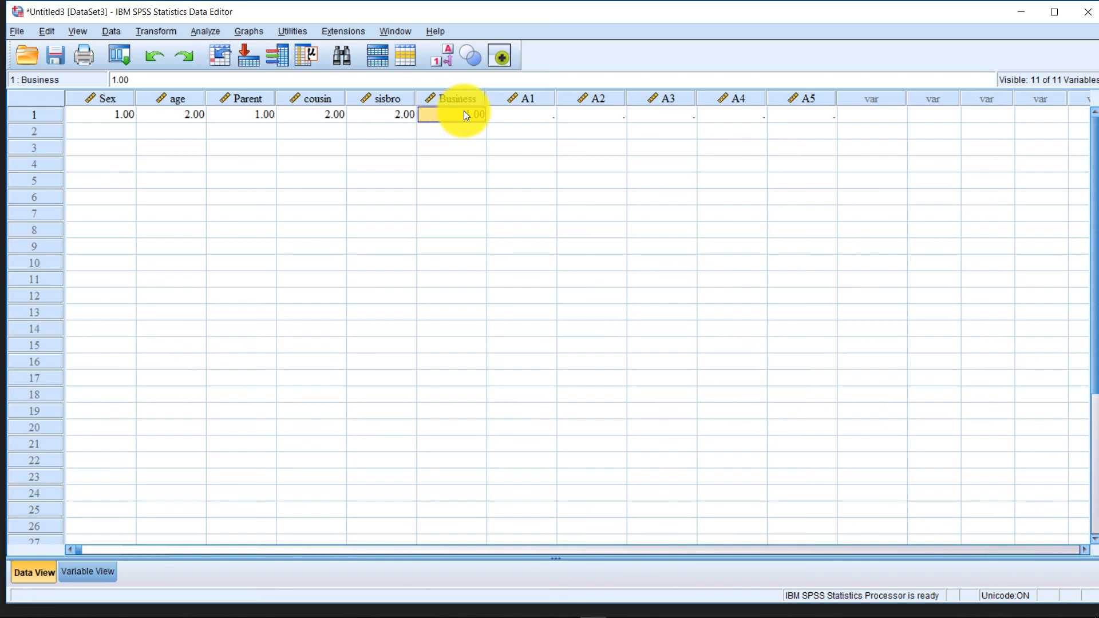
Enter the first case's ratings as 5 for A1, 4 for A2 and 3 for A3.
left_click(541, 114)
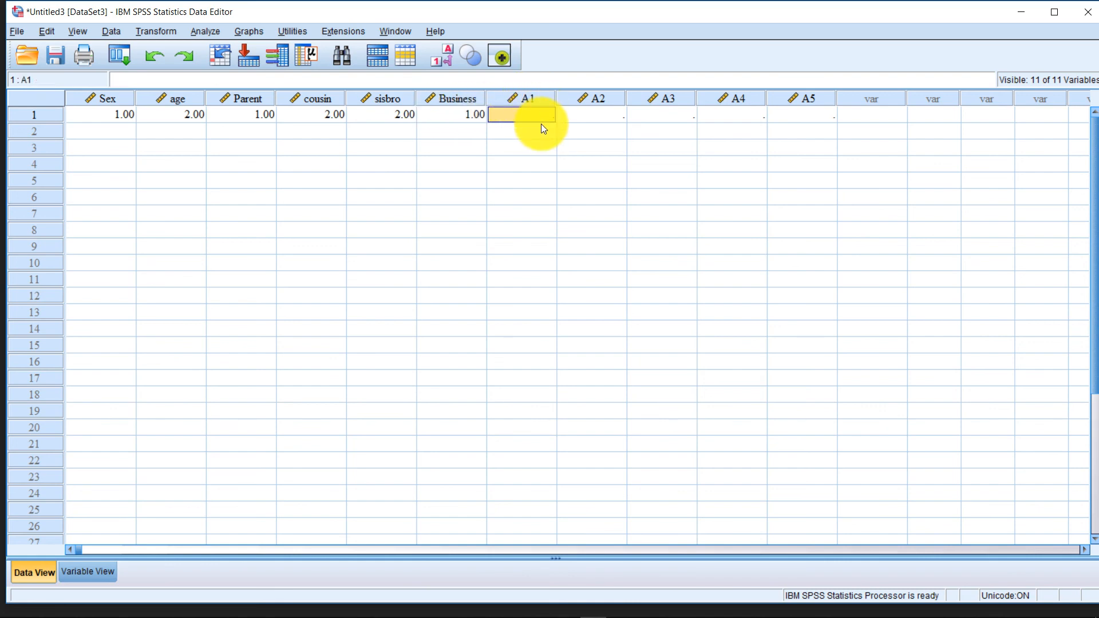
type("5")
left_click(579, 116)
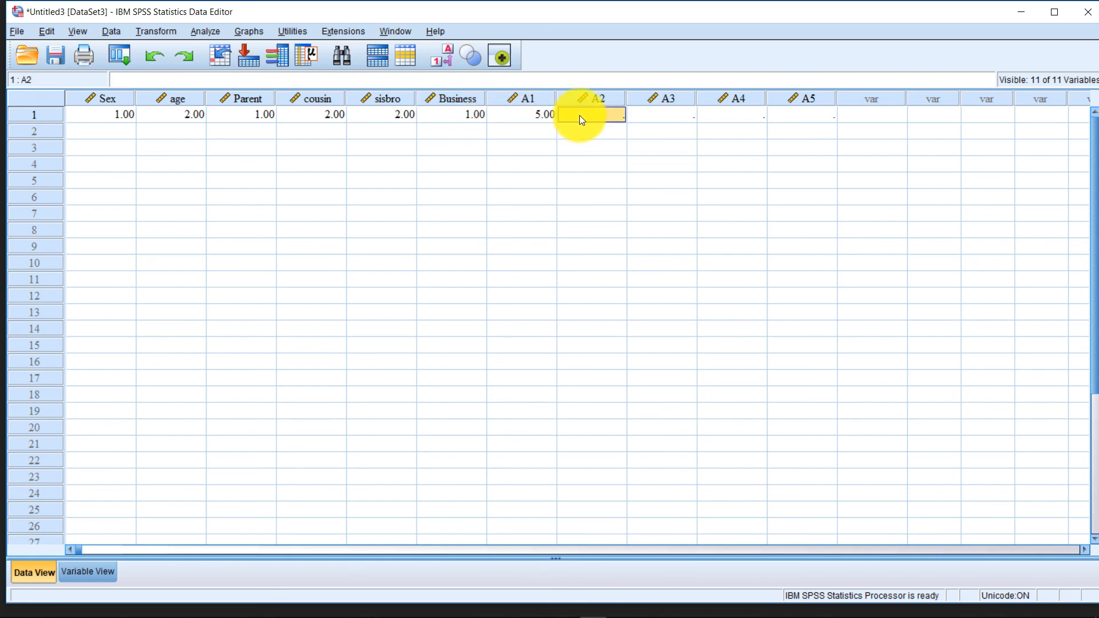
type("4")
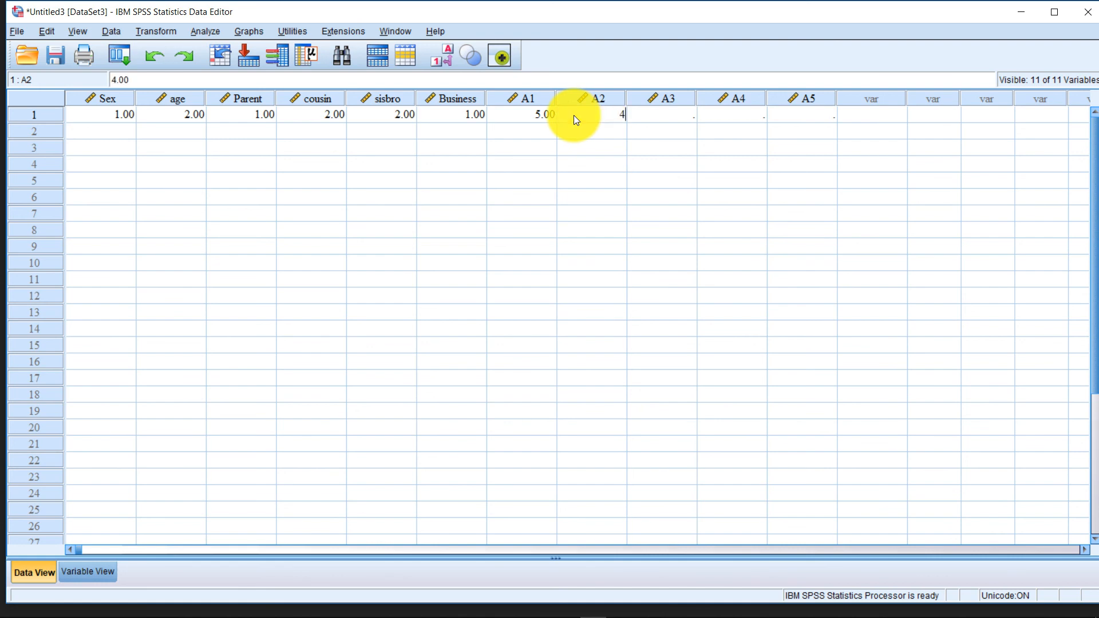
left_click(623, 118)
left_click(650, 114)
type("3")
Complete the first case with 2 for A4 and 4 for A5.
left_click(717, 119)
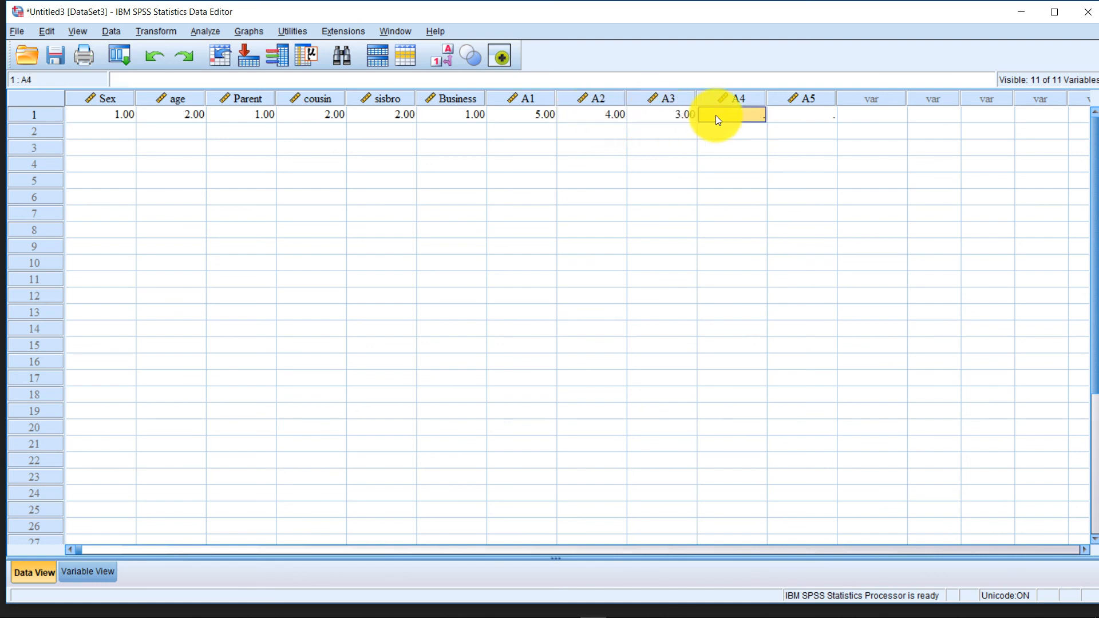
type("2")
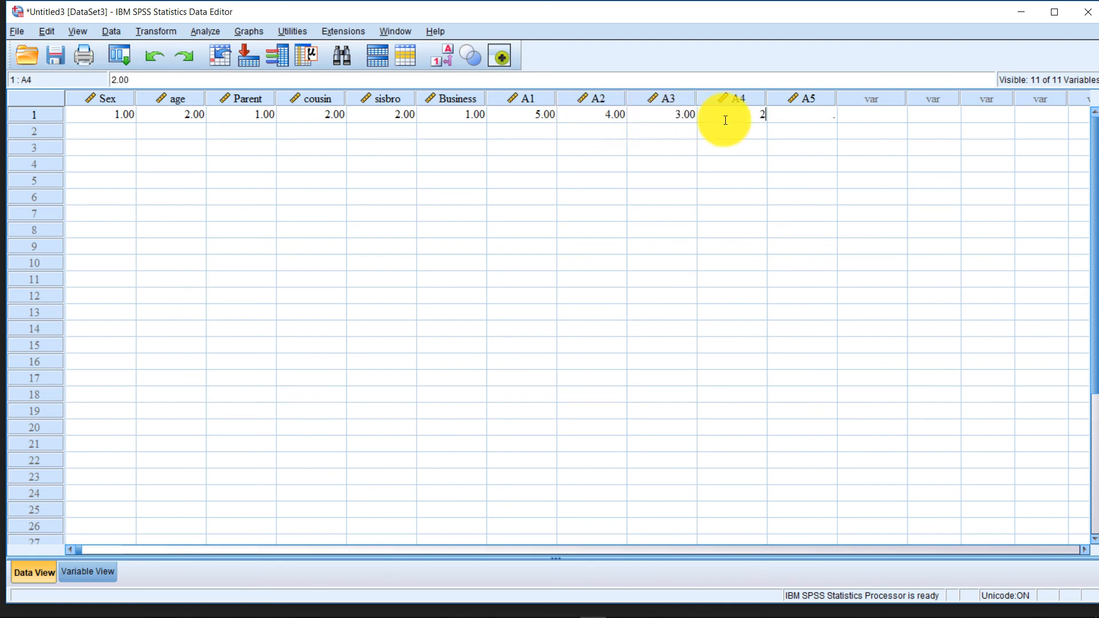
left_click(784, 113)
type("4")
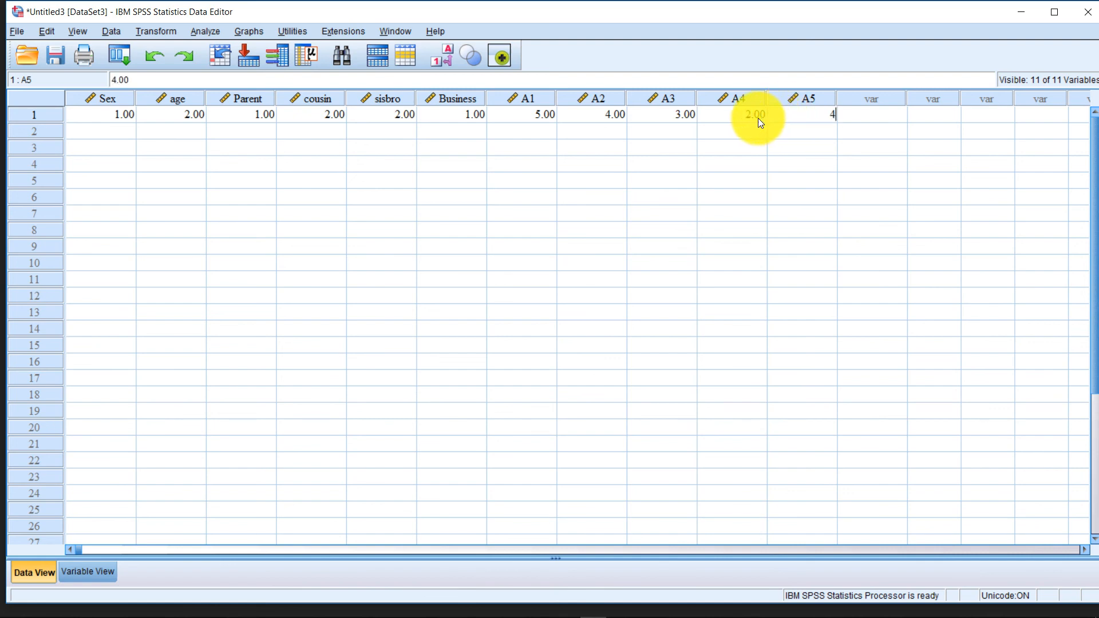
left_click(808, 135)
left_click(805, 114)
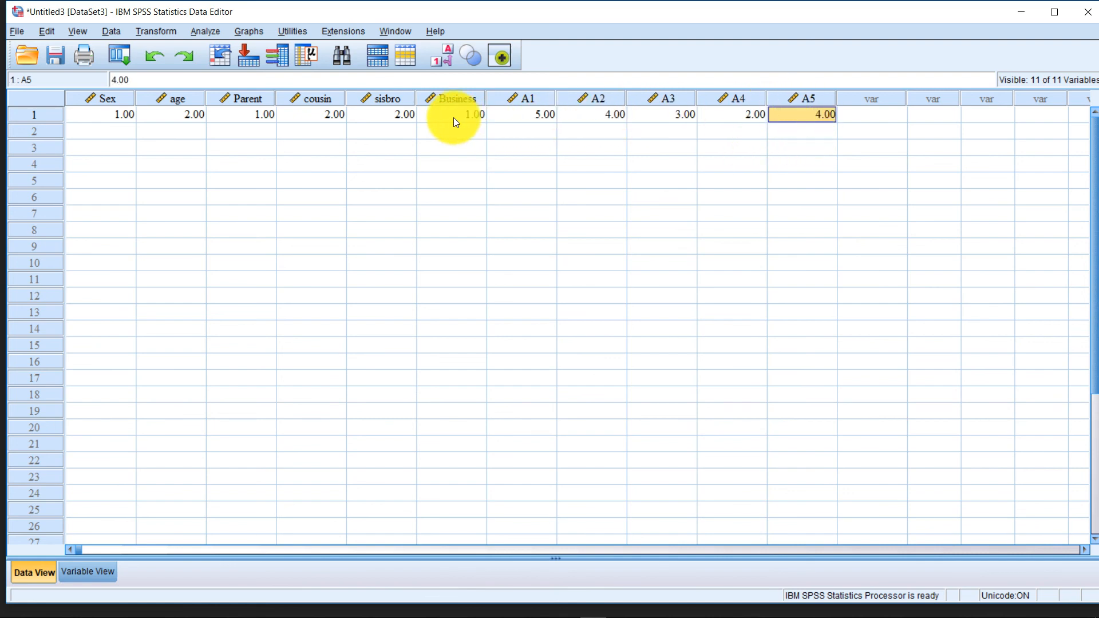
Look over the first case's answers from Sex to A5, and the case rows 1 to 20.
key("Left")
key("Left")
key("Left")
key("Left")
key("Left")
key("Left")
key("Left")
key("Left")
key("Left")
key("Left")
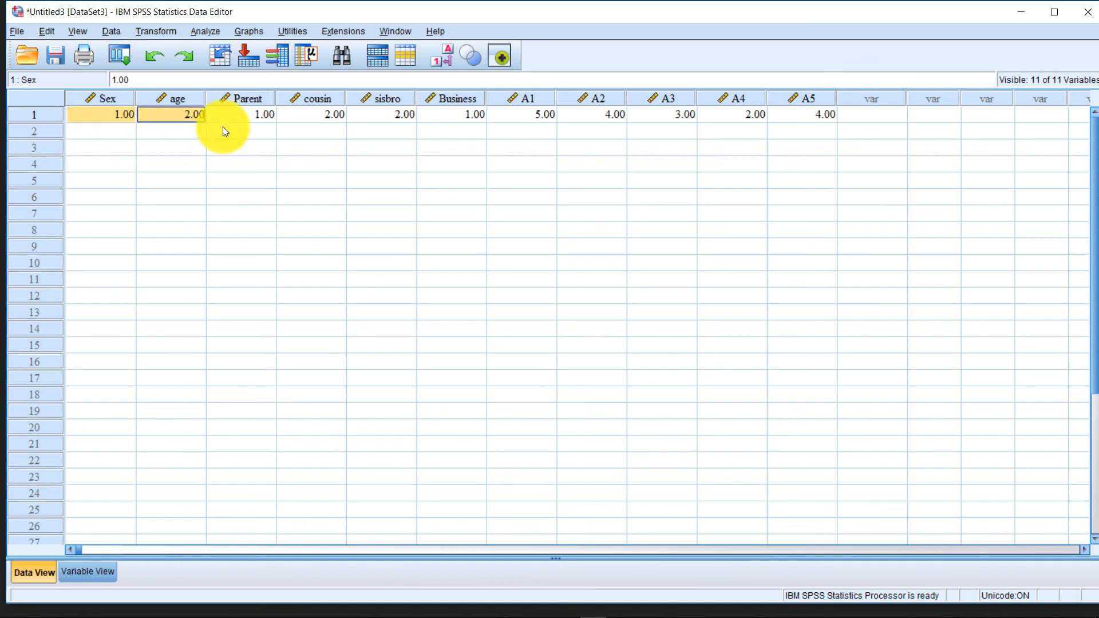
left_click_drag(224, 131, 811, 113)
left_click(23, 115)
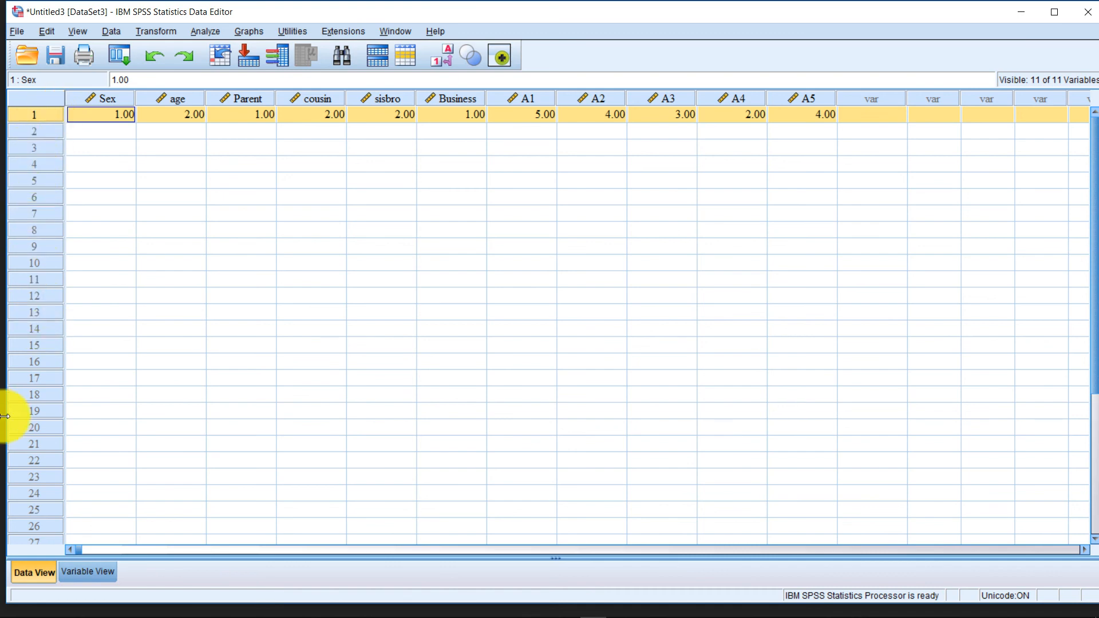
left_click_drag(32, 436, 35, 280)
left_click_drag(39, 233, 35, 118)
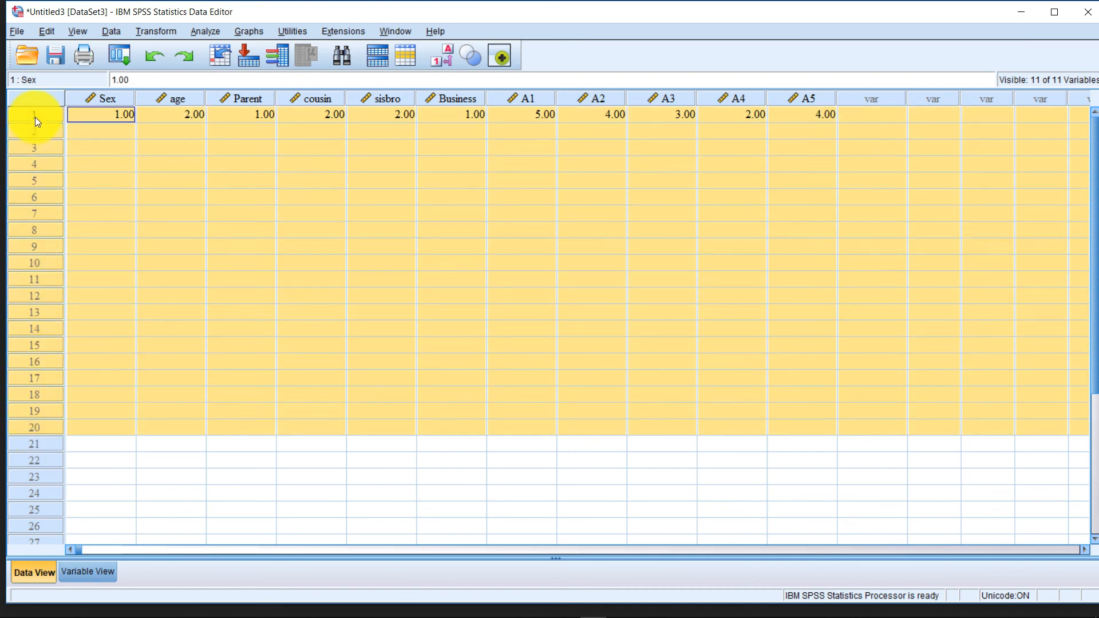
Enter 1 for Sex in the second case.
left_click(115, 130)
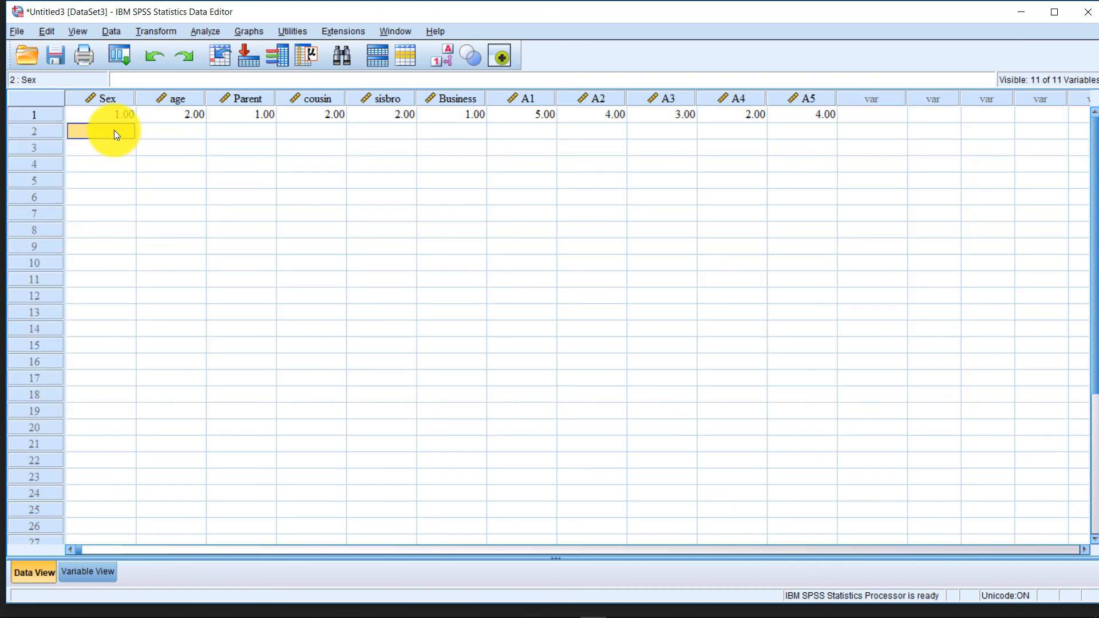
type("1.00")
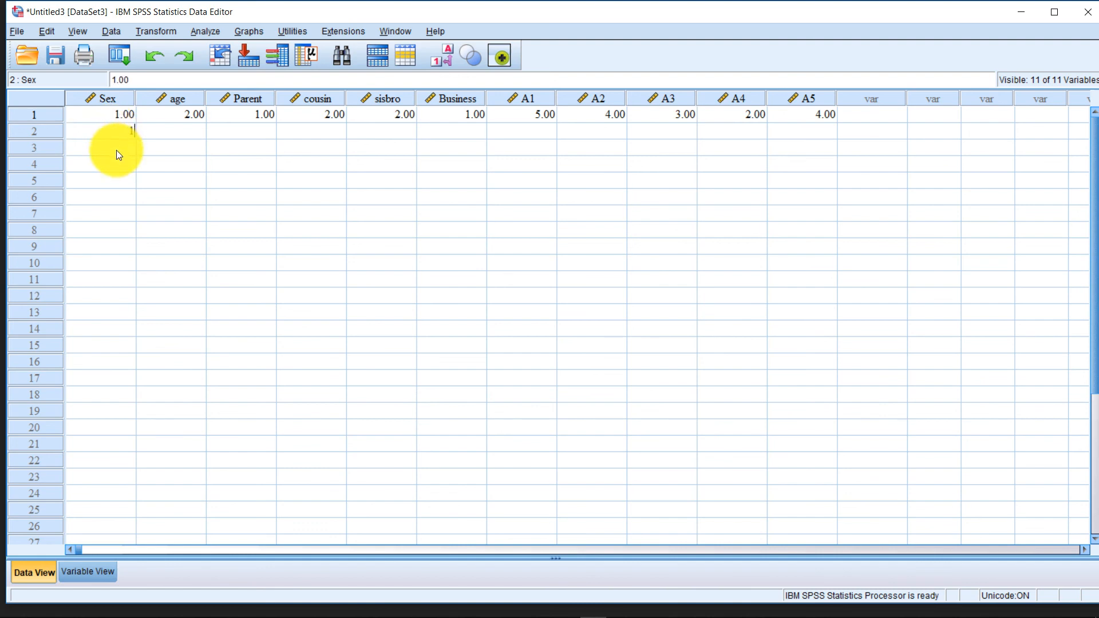
left_click(116, 148)
left_click(129, 232)
left_click(113, 279)
left_click(117, 312)
left_click(118, 344)
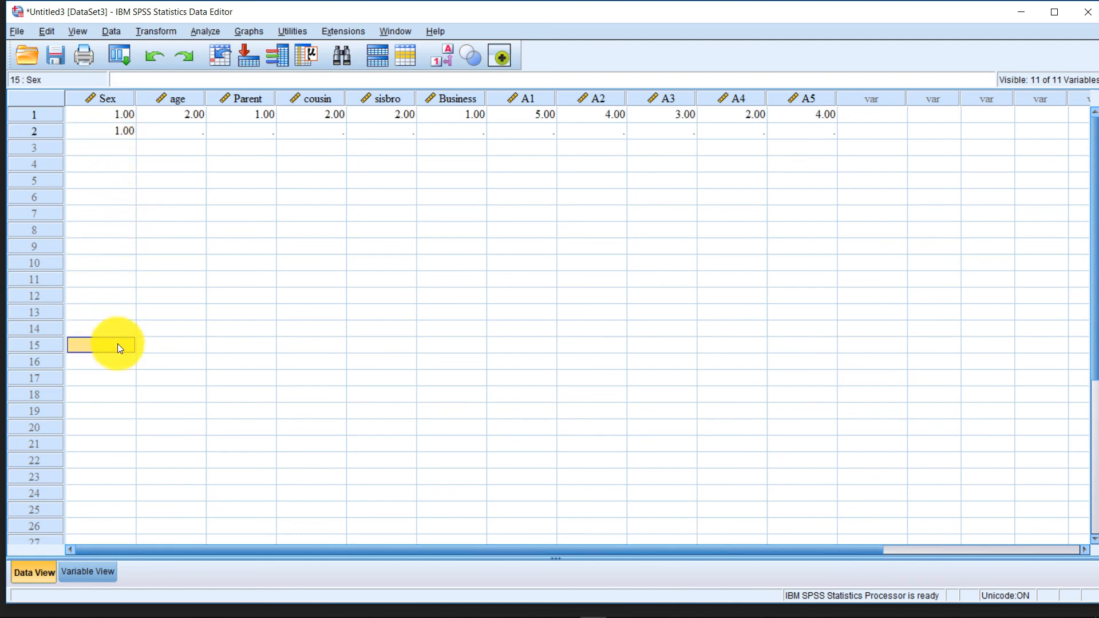
left_click(111, 362)
left_click(202, 134)
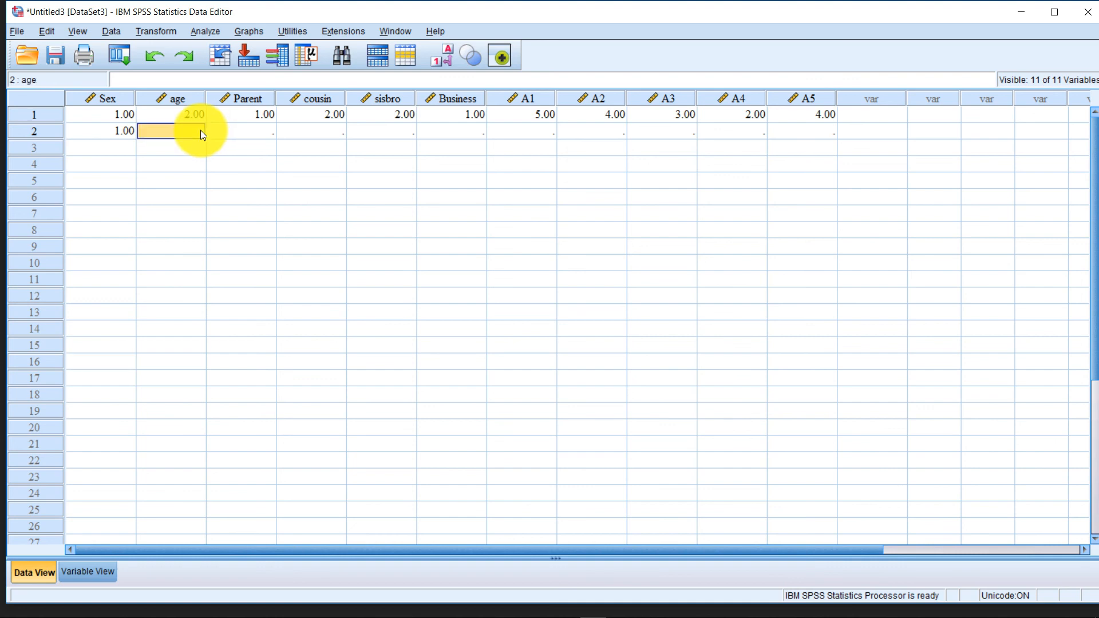
left_click(115, 138)
left_click(170, 137)
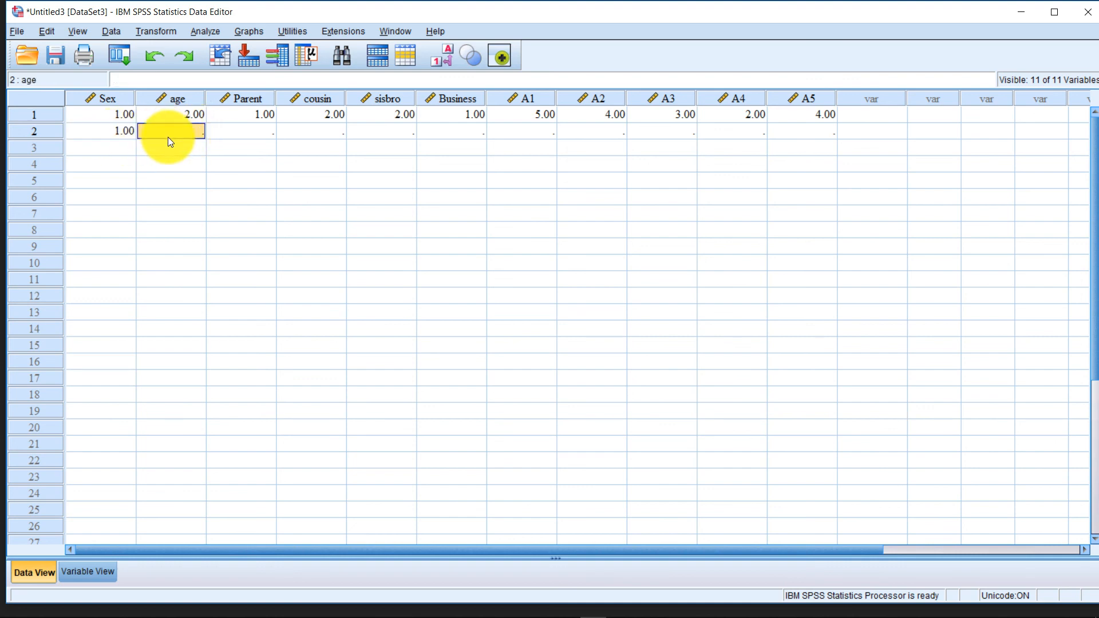
left_click(221, 135)
left_click(172, 133)
left_click(123, 133)
left_click(160, 132)
left_click(132, 134)
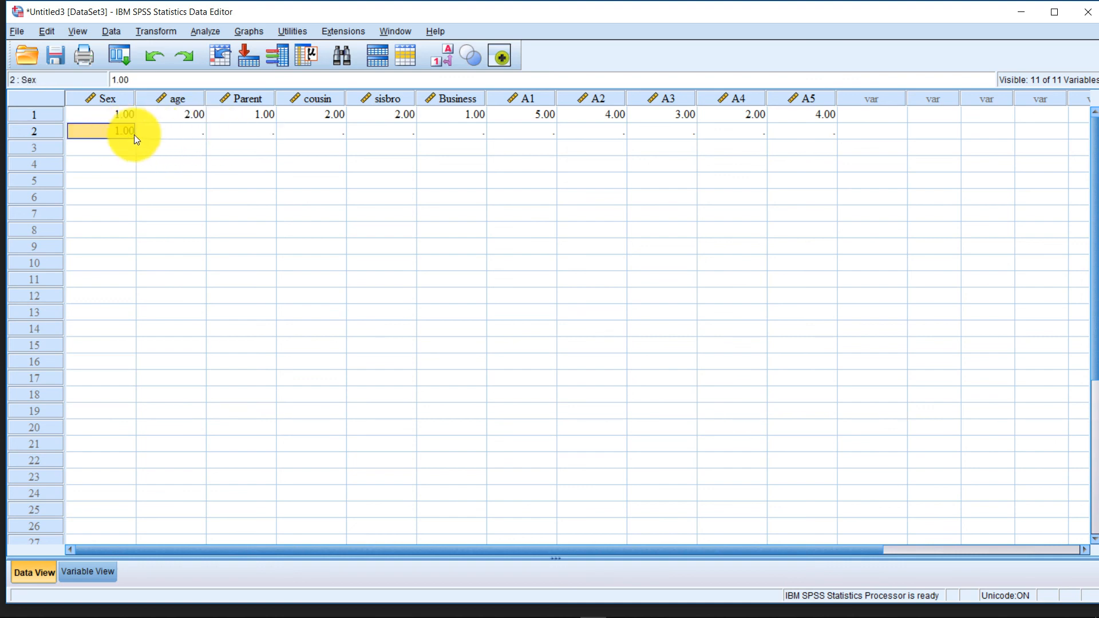
left_click(154, 132)
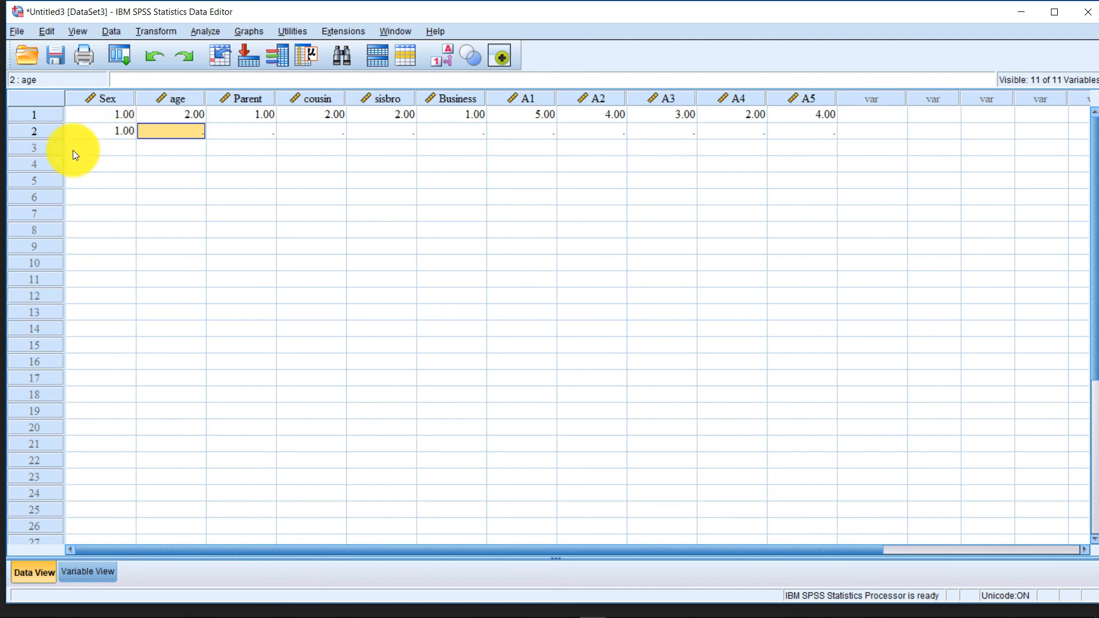
Highlight the full rows of the first two cases to compare their entries.
left_click(101, 131)
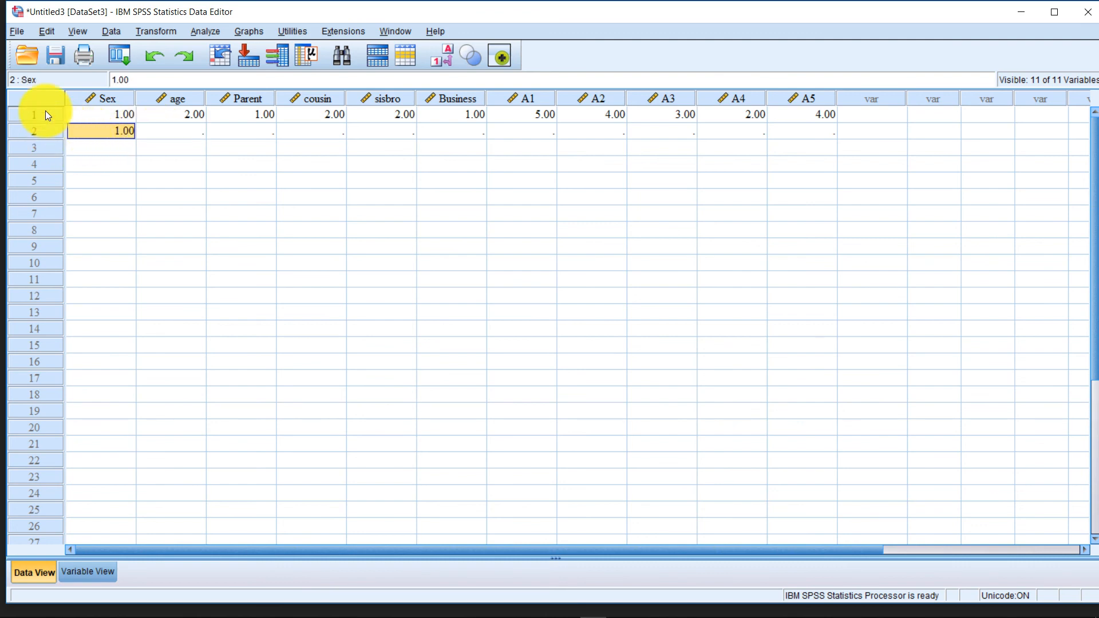
left_click(60, 131)
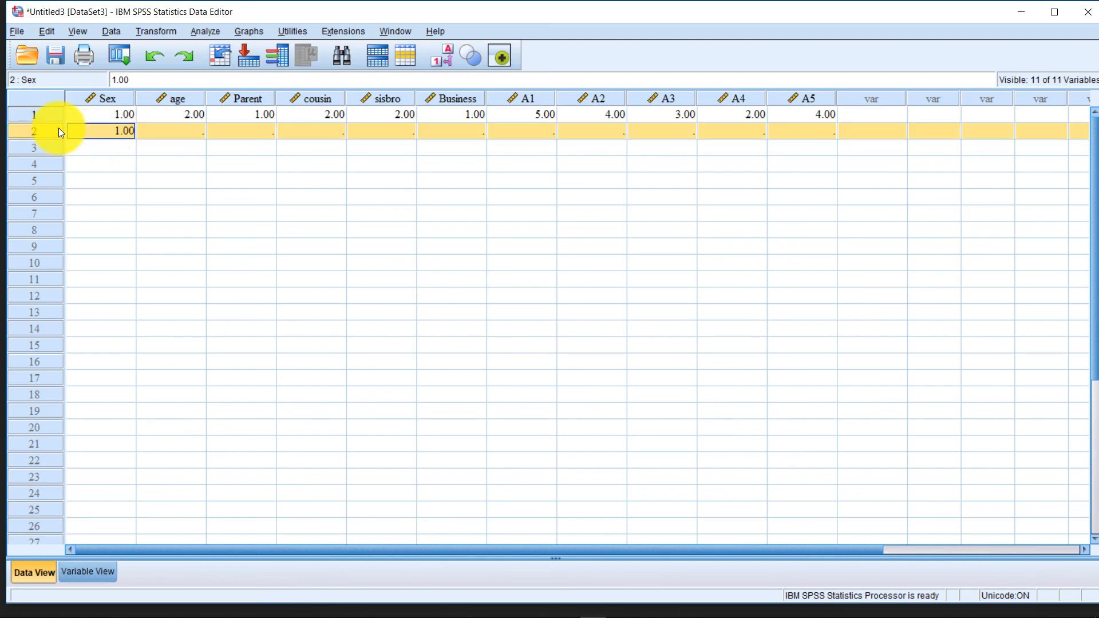
left_click_drag(47, 116, 36, 130)
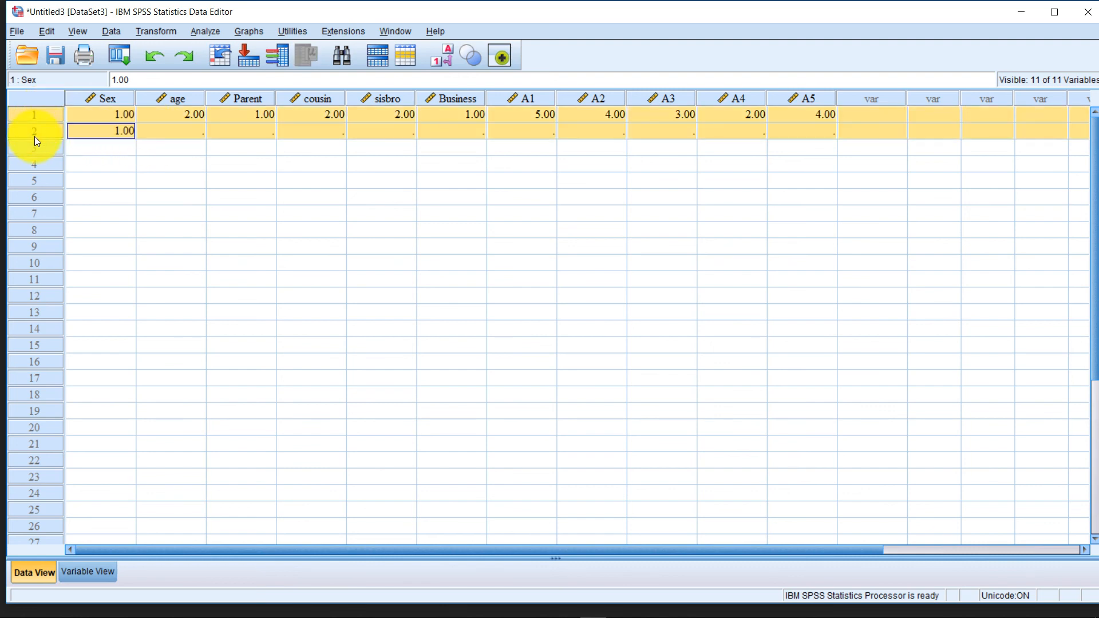